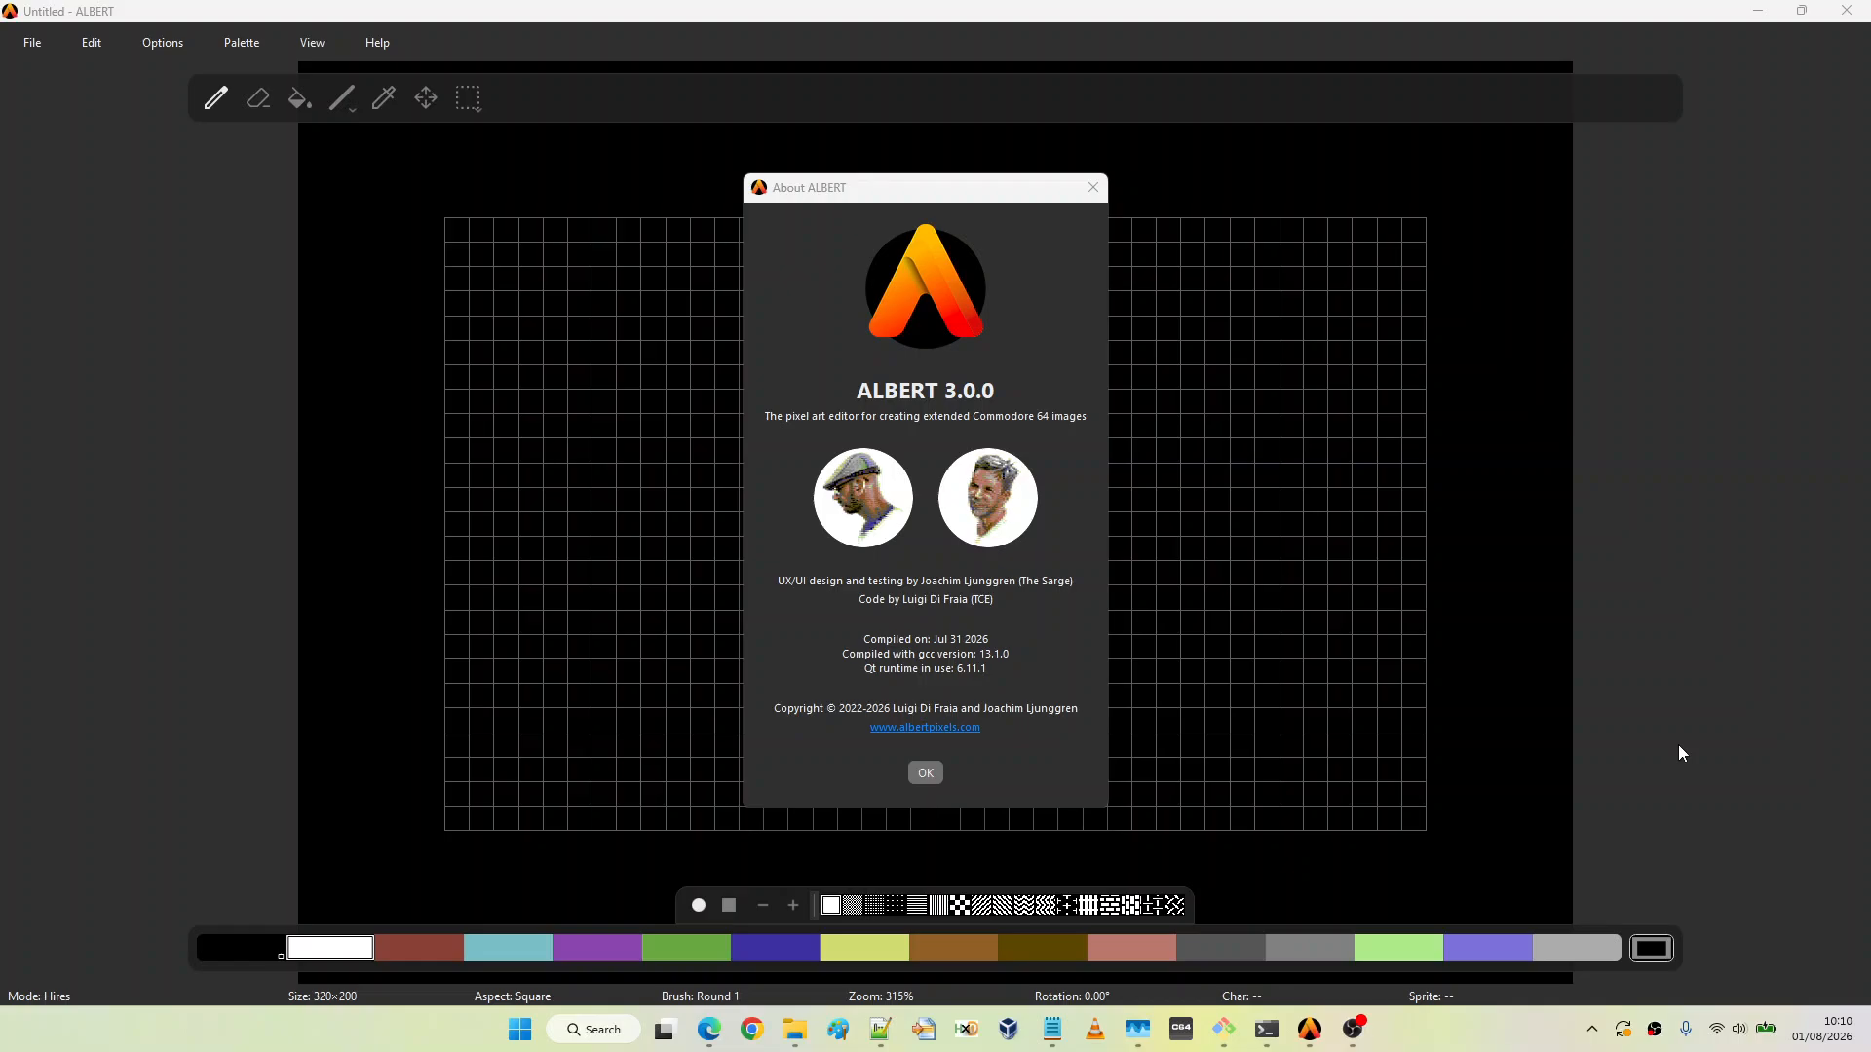
# Dismiss the About dialog and set the pen to a square brush of size 10
pyautogui.click(930, 777)
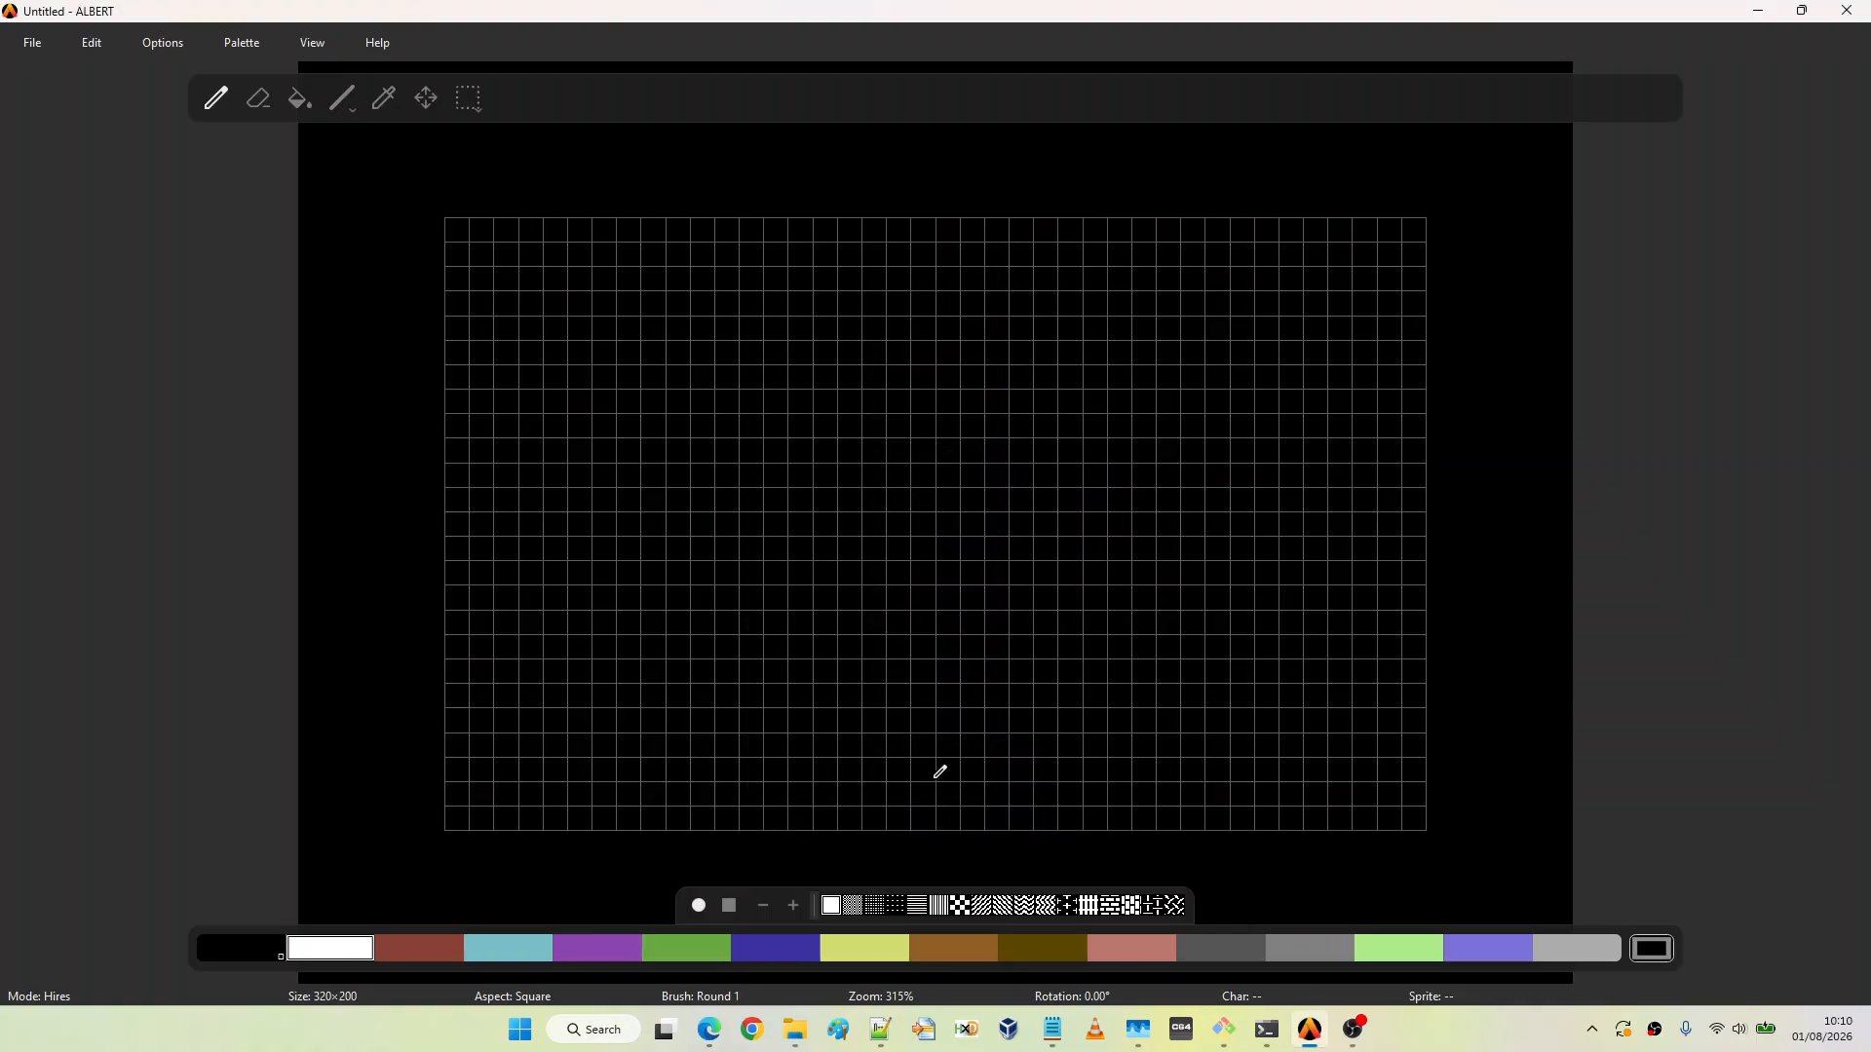
pyautogui.click(731, 907)
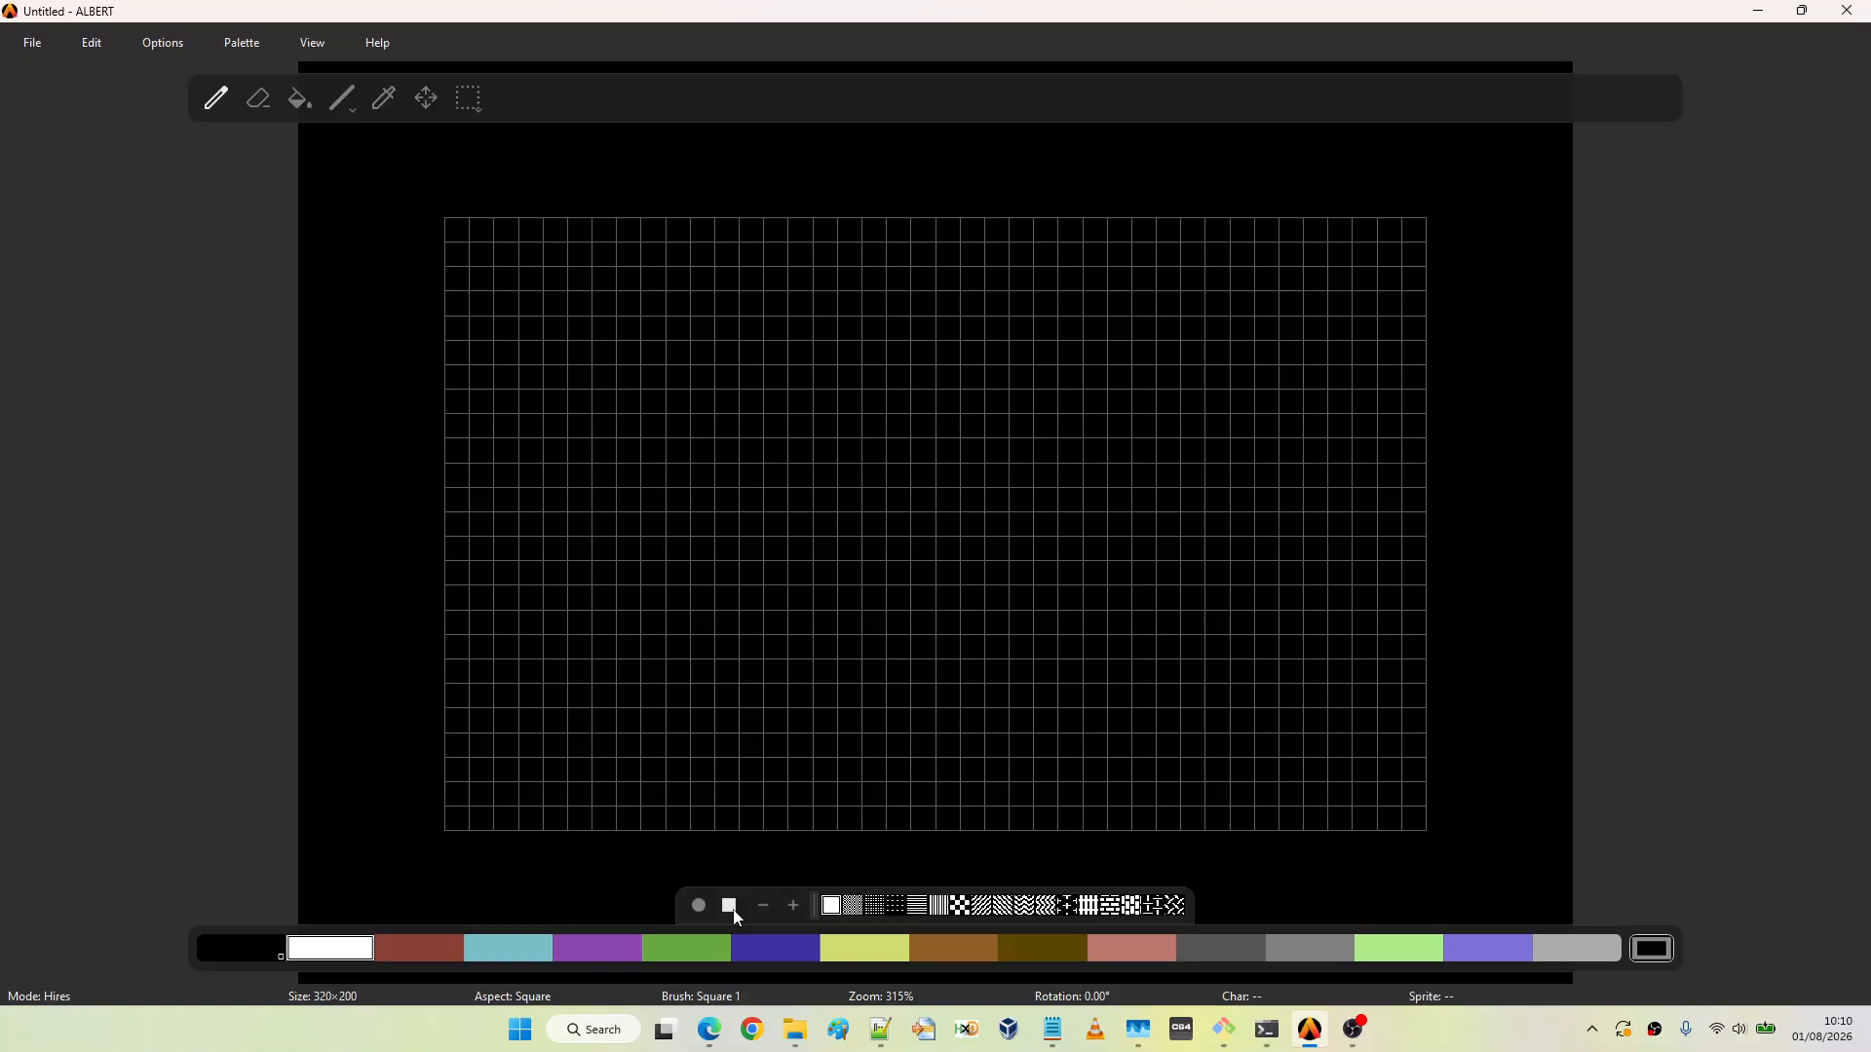
pyautogui.click(794, 911)
pyautogui.click(793, 907)
pyautogui.click(793, 907)
pyautogui.click(793, 907)
# Rotate the canvas view to 22.50° and switch the pixel aspect to NTSC Pixels
pyautogui.moveTo(1506, 302); pyautogui.dragTo(1512, 499)
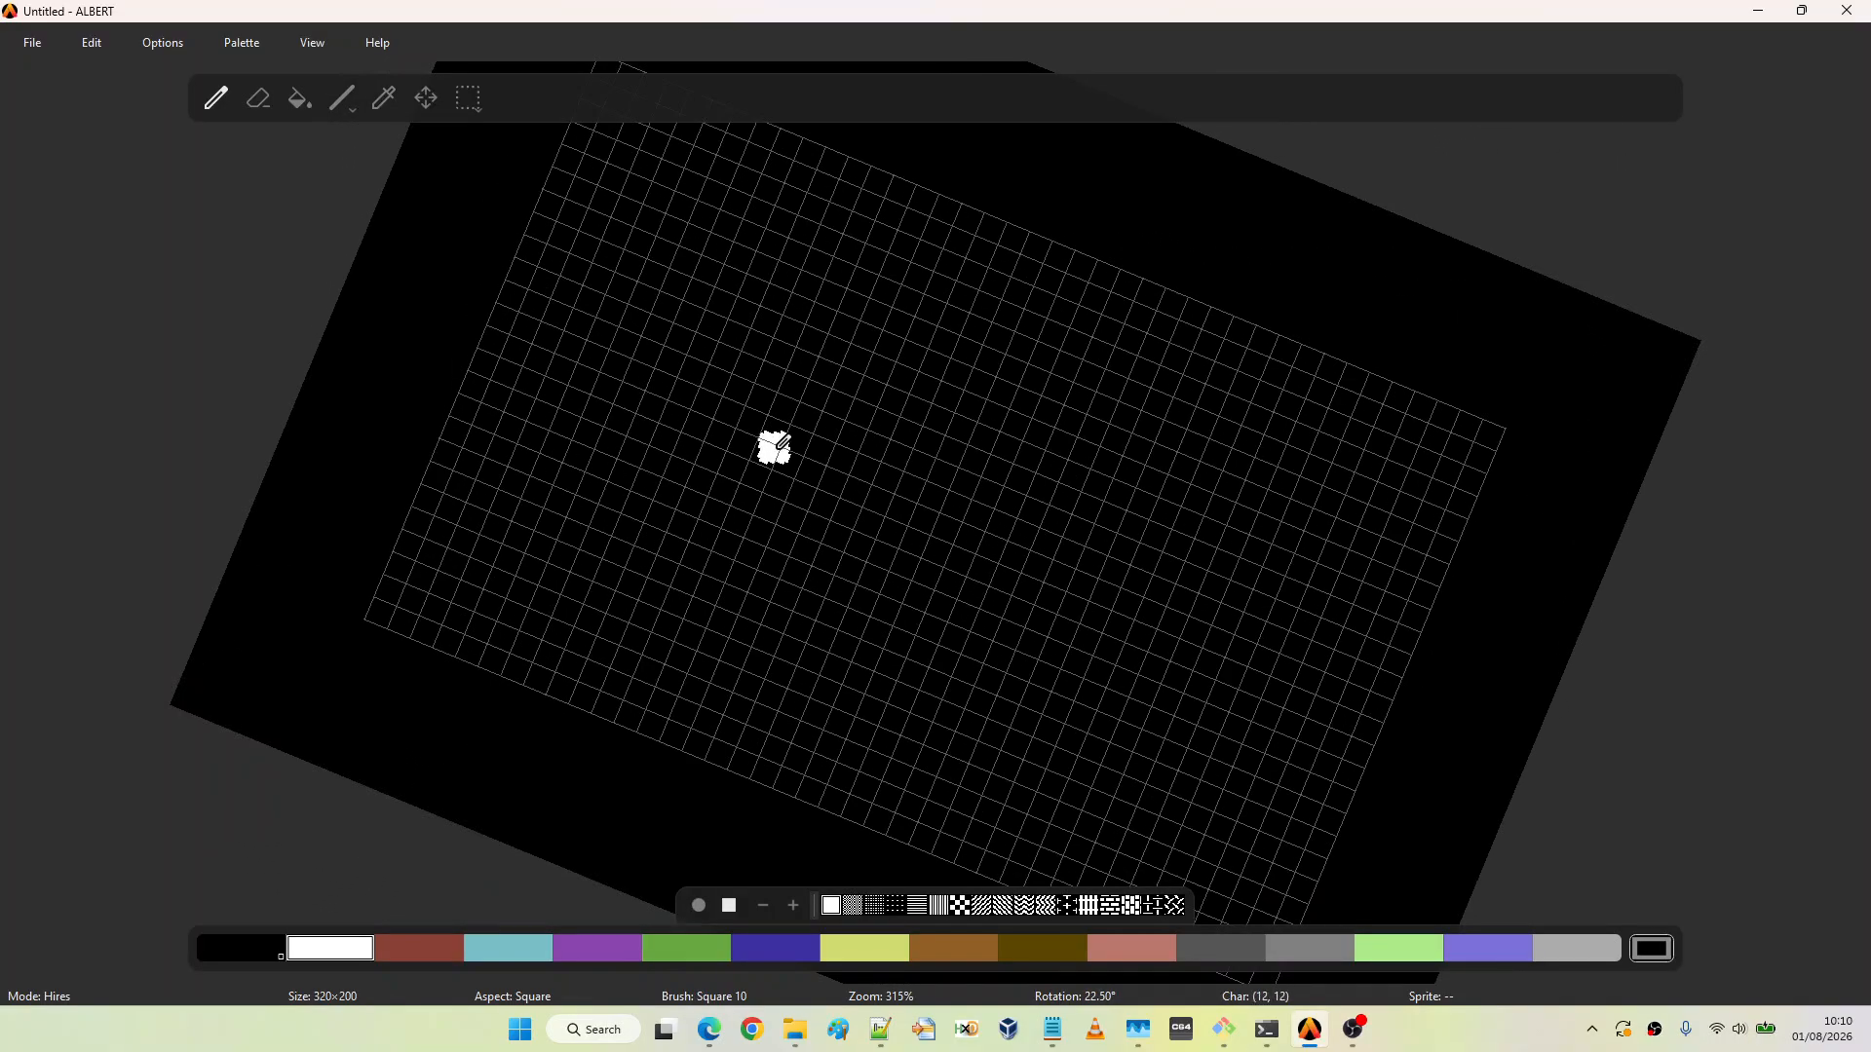
pyautogui.scroll(5, 780, 443)
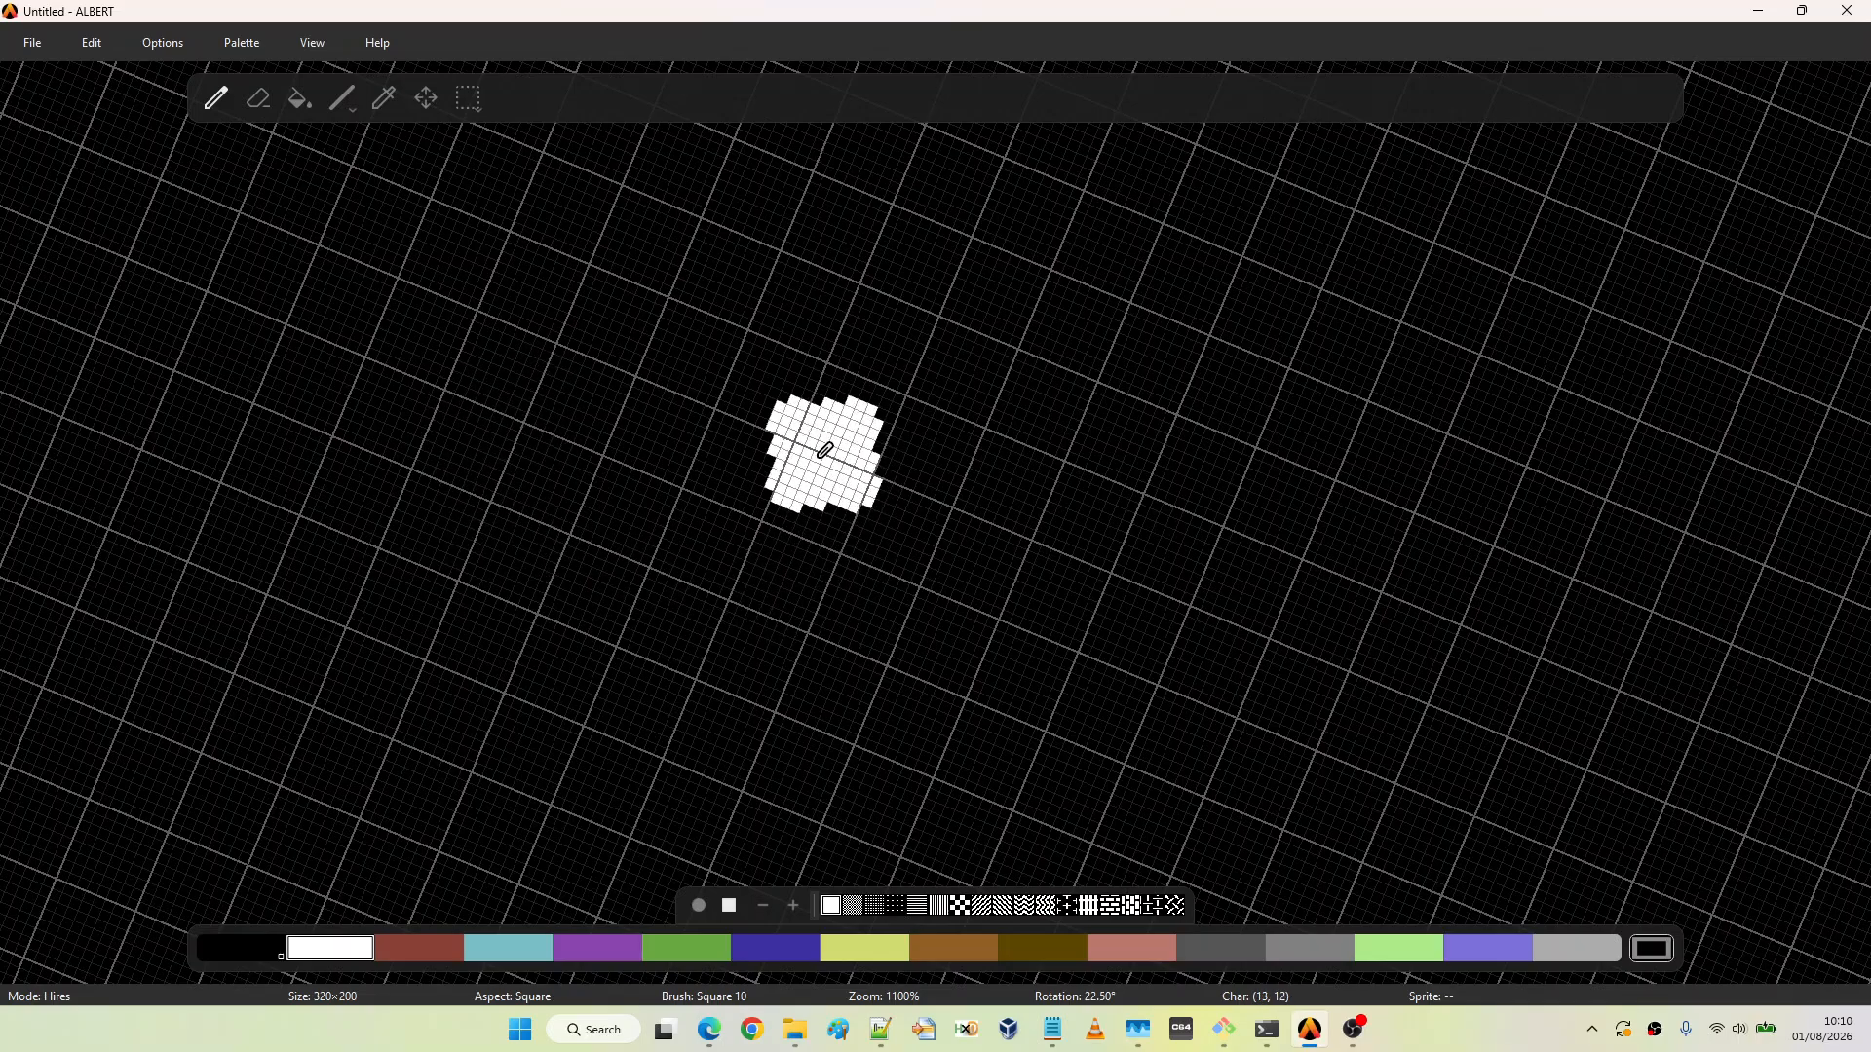
pyautogui.scroll(-4, 794, 426)
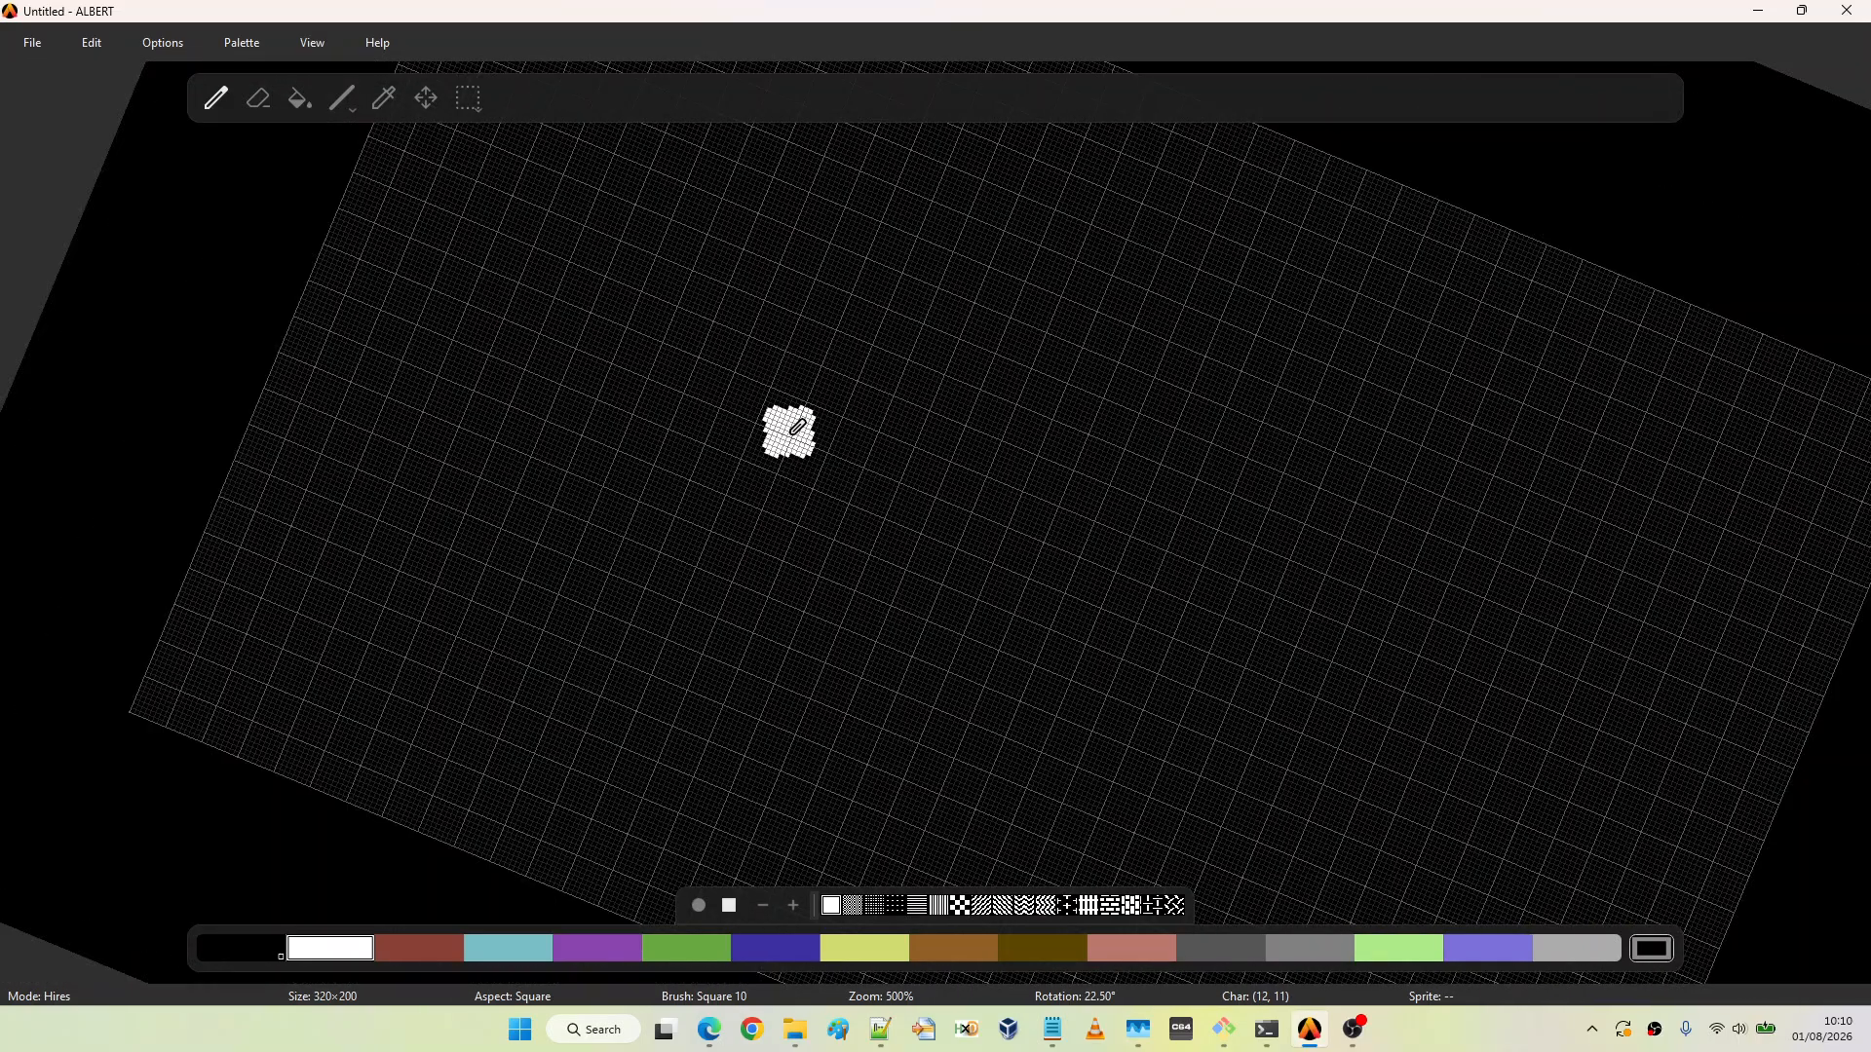
pyautogui.scroll(-1, 732, 425)
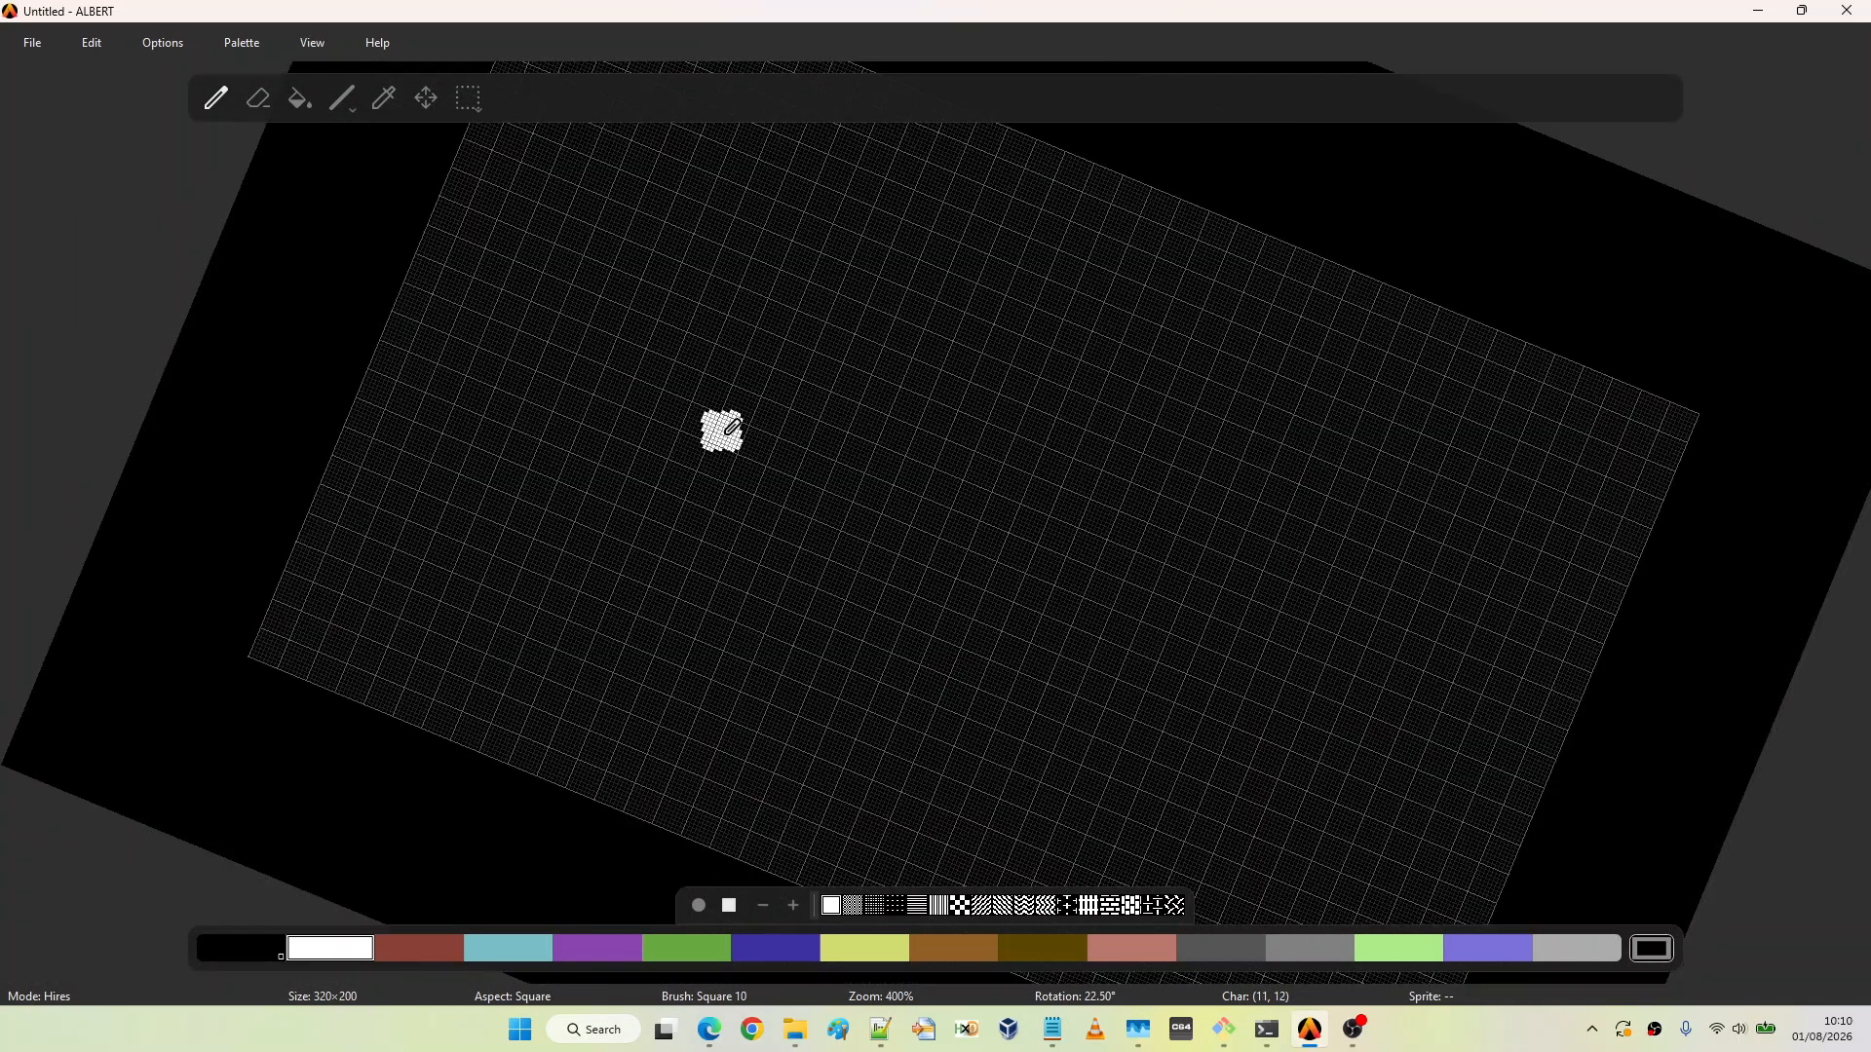
pyautogui.click(306, 44)
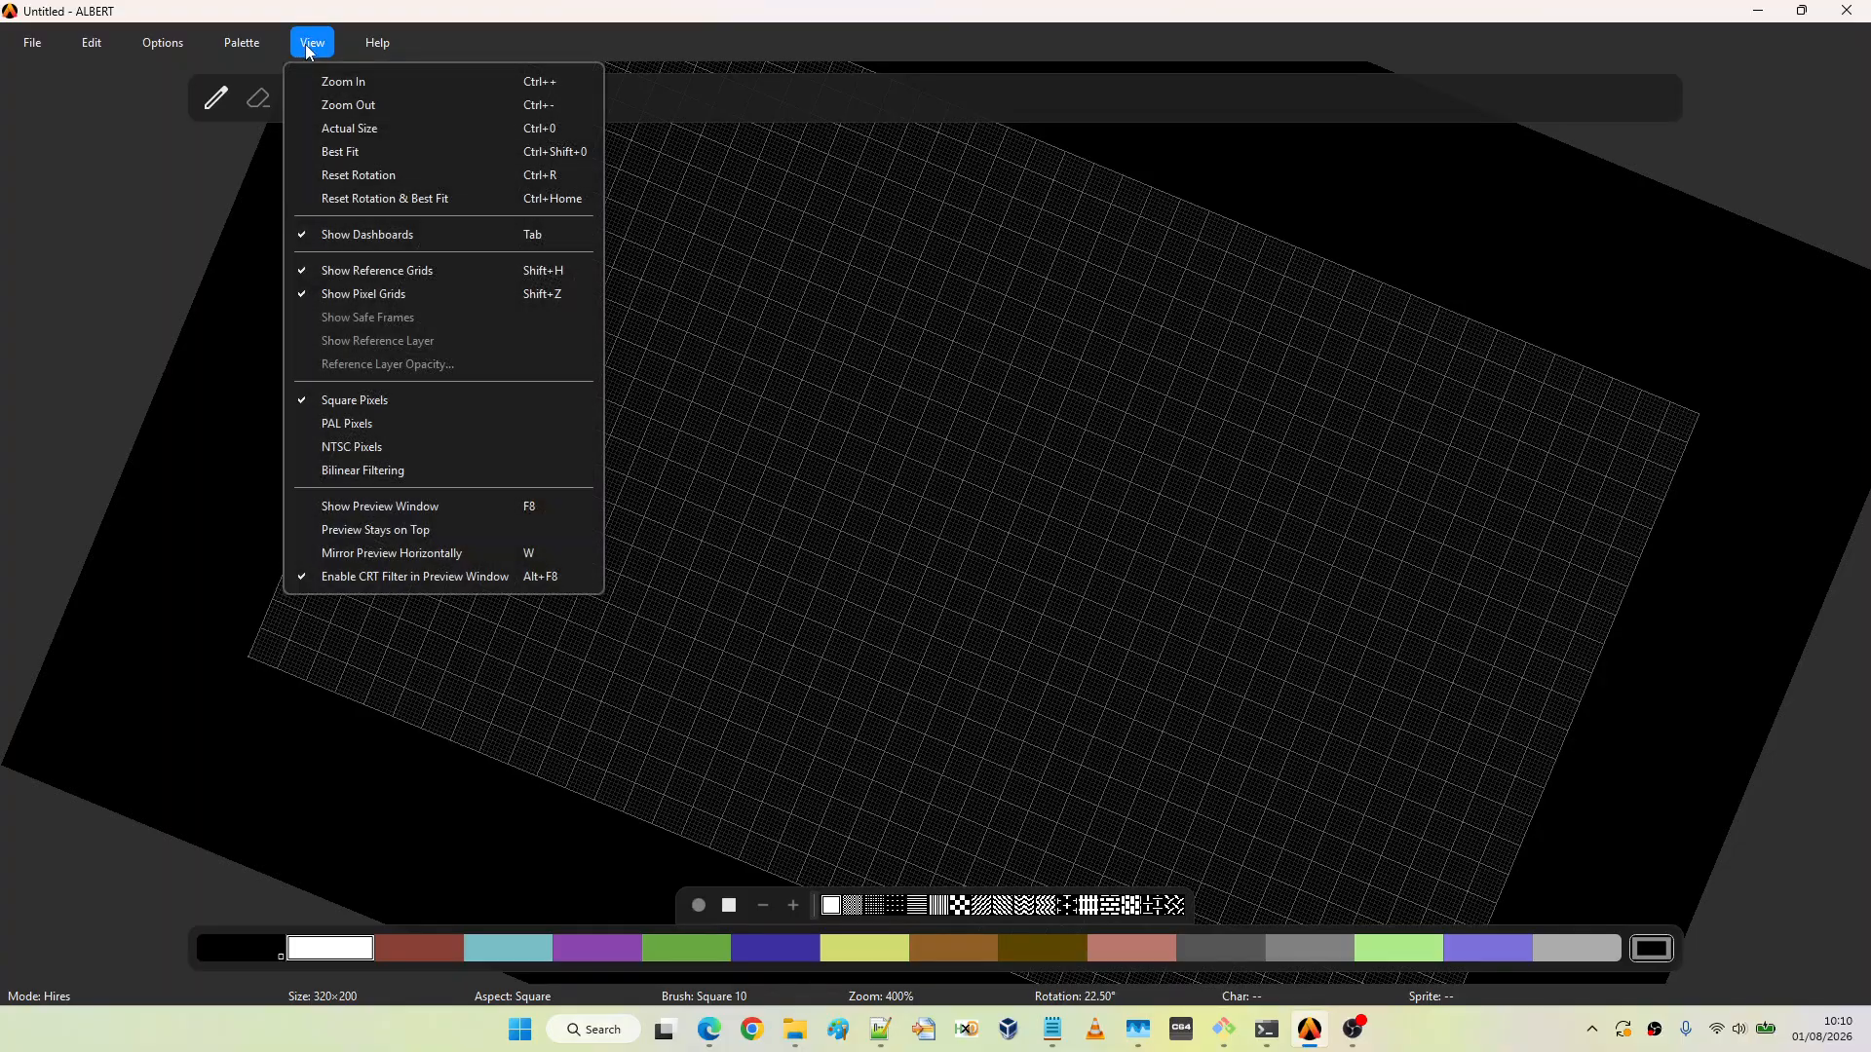
pyautogui.click(400, 454)
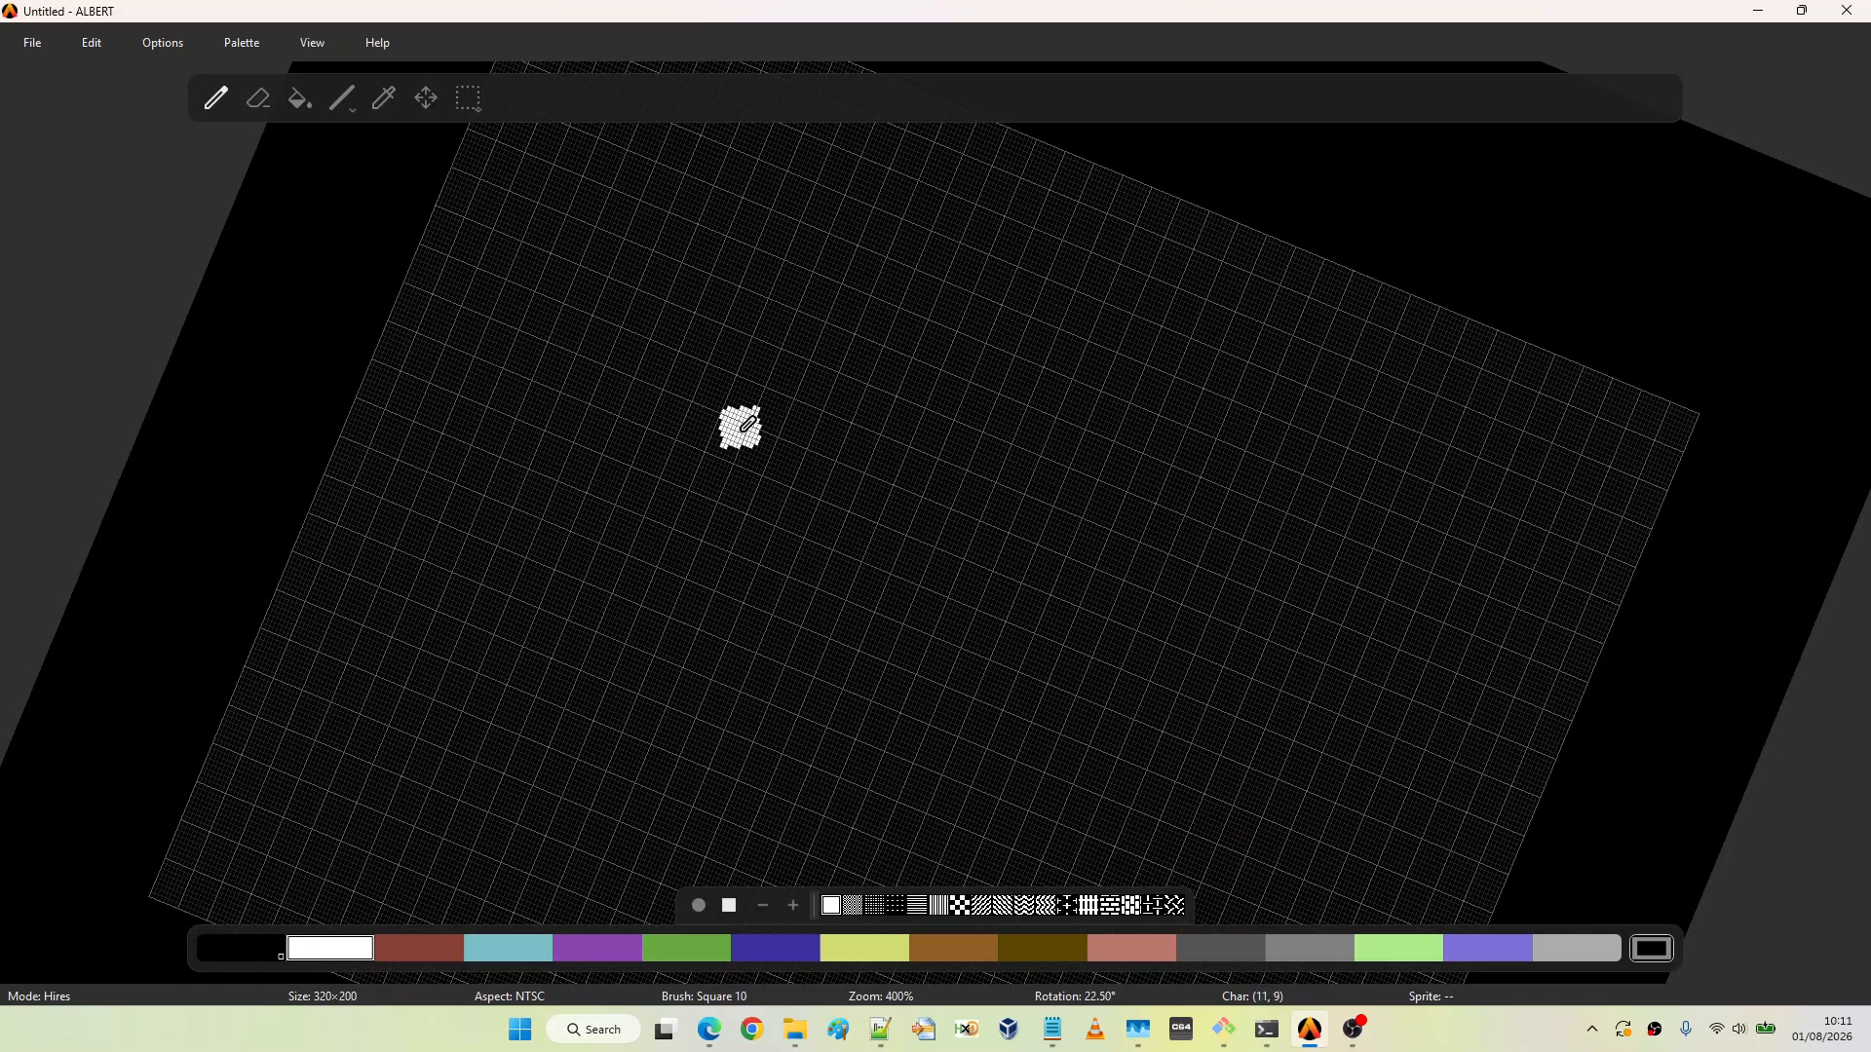
# Paint freehand white strokes with the large checkerboard texture across the upper middle of the canvas
pyautogui.scroll(3, 746, 423)
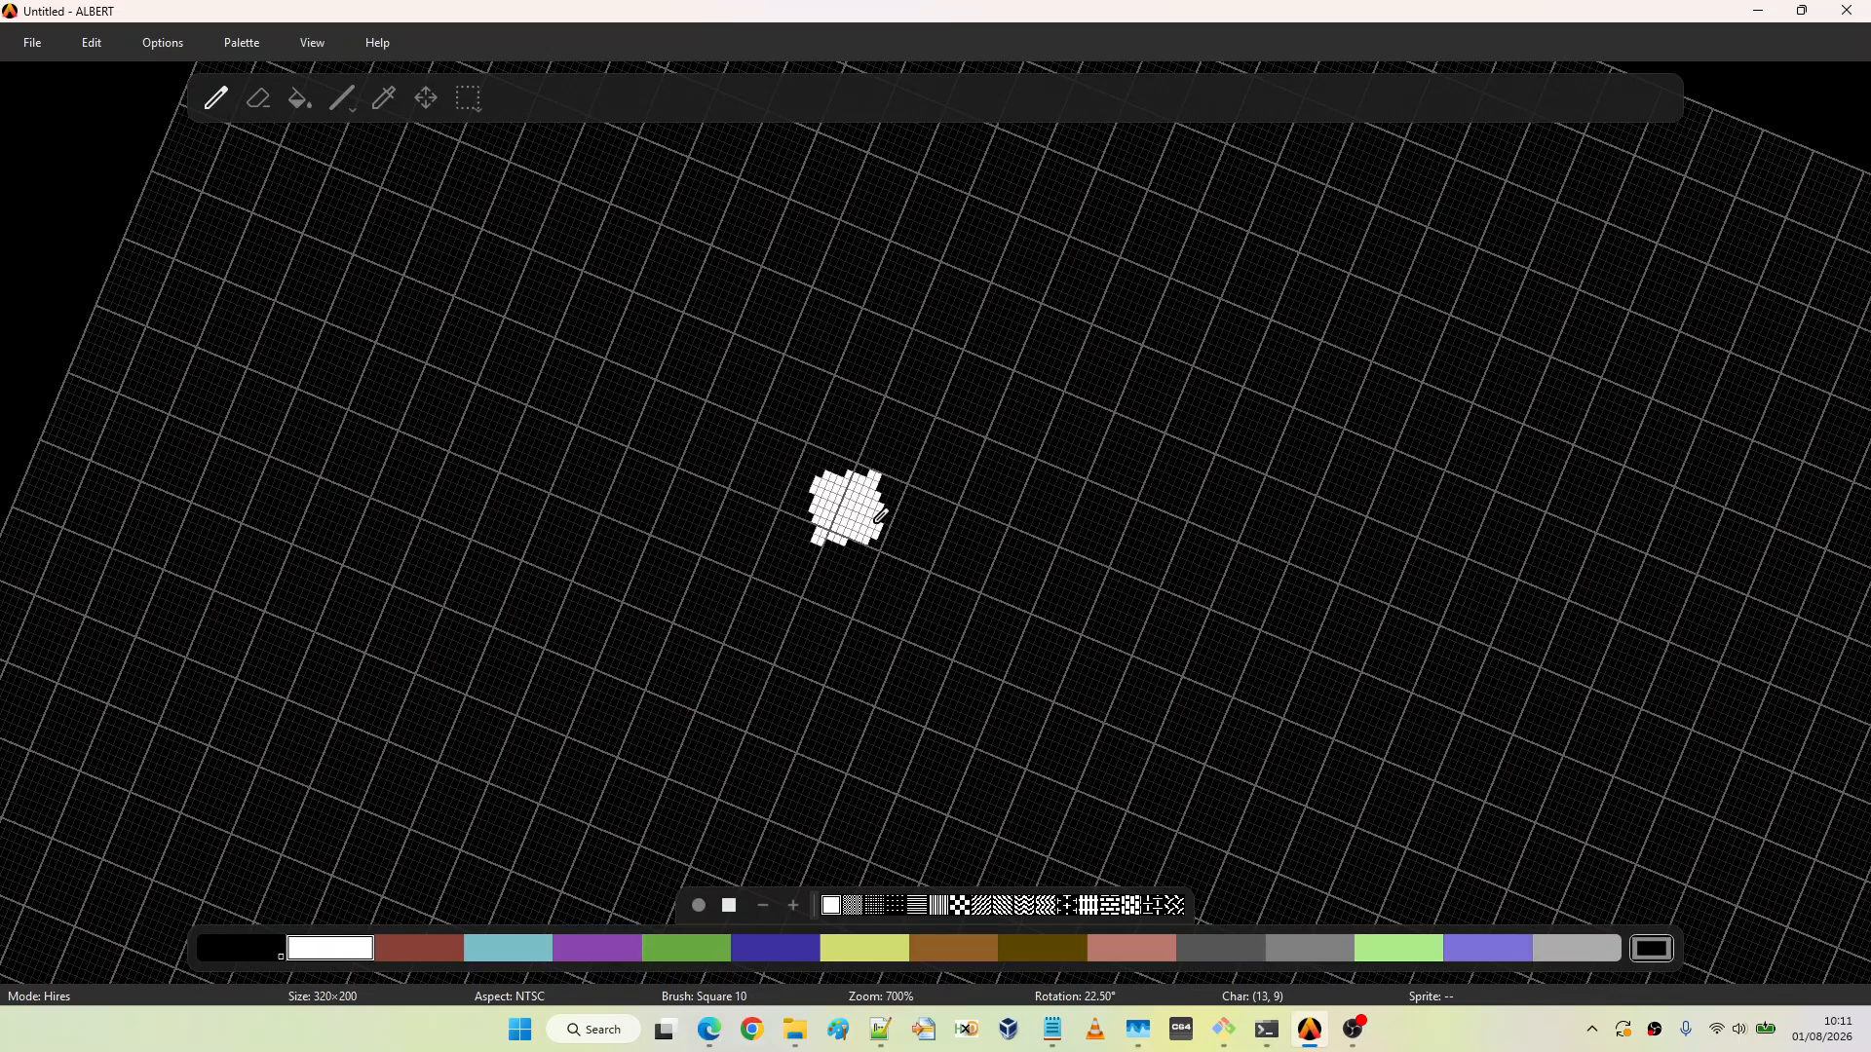
pyautogui.scroll(-1, 1038, 453)
pyautogui.scroll(-1, 686, 456)
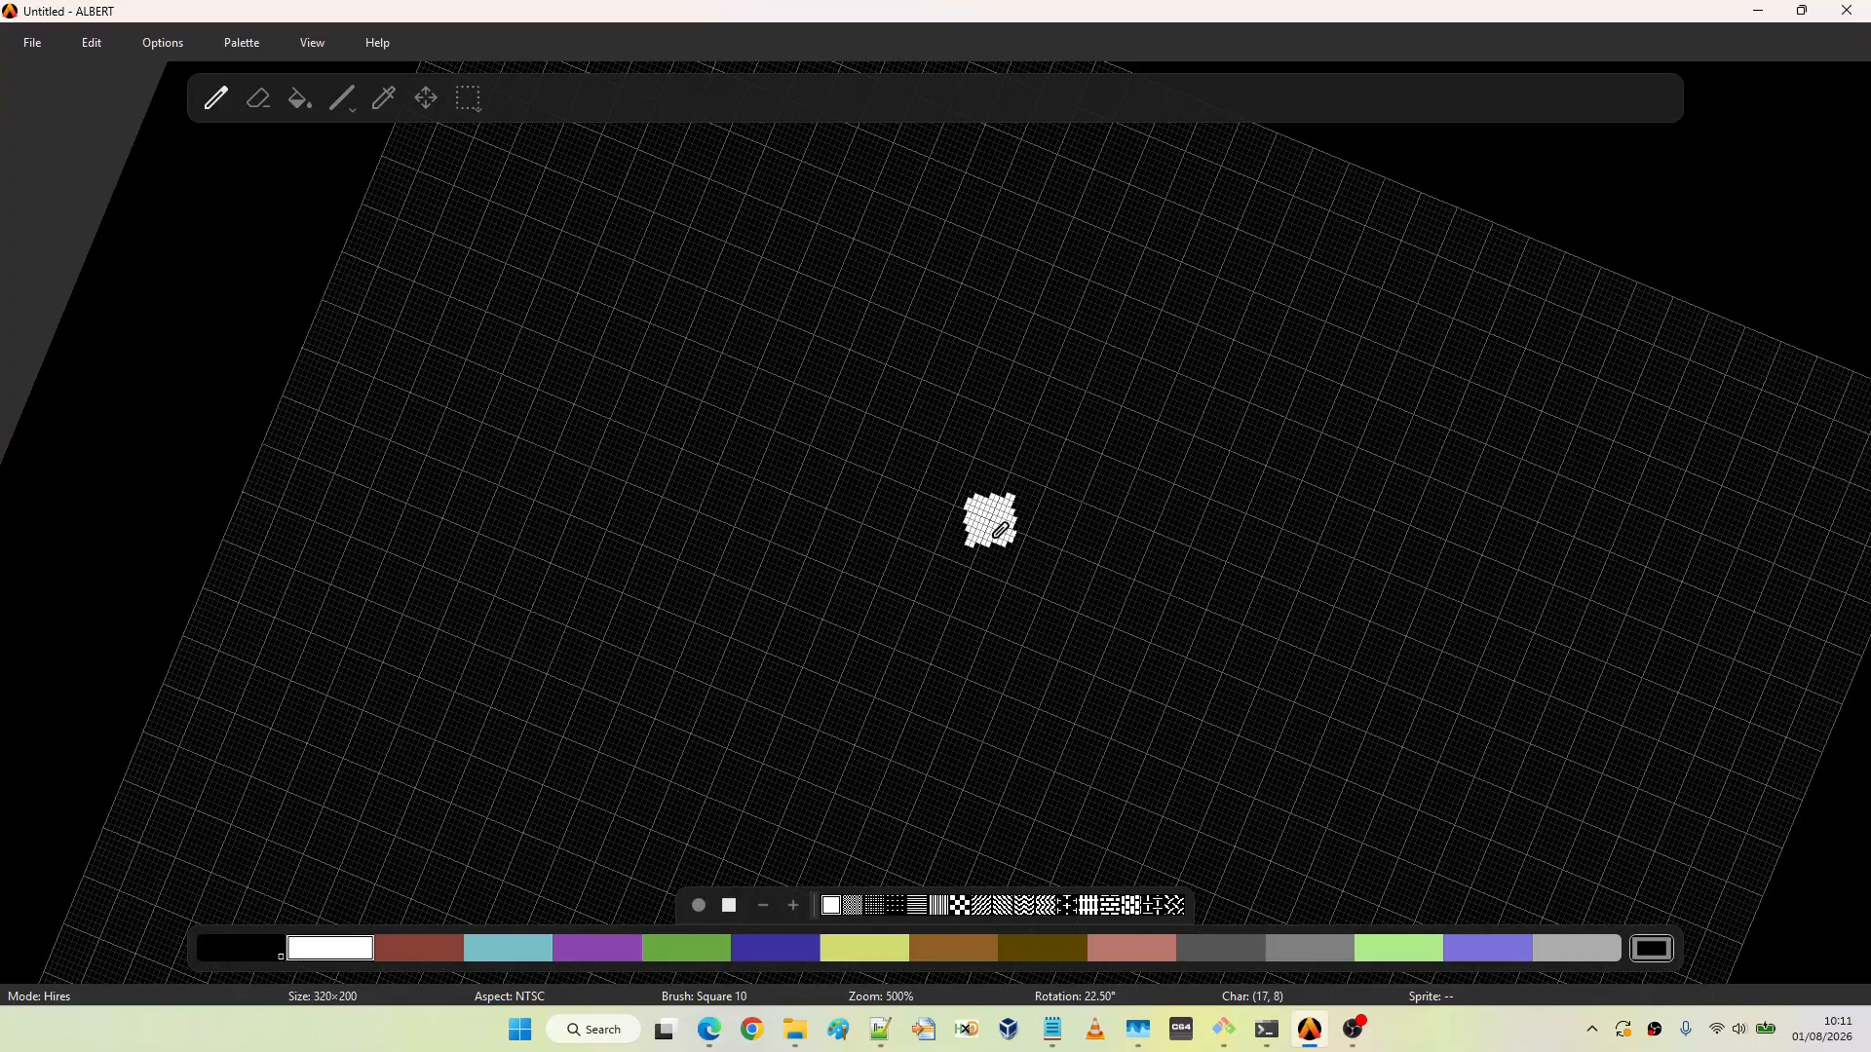
pyautogui.click(961, 911)
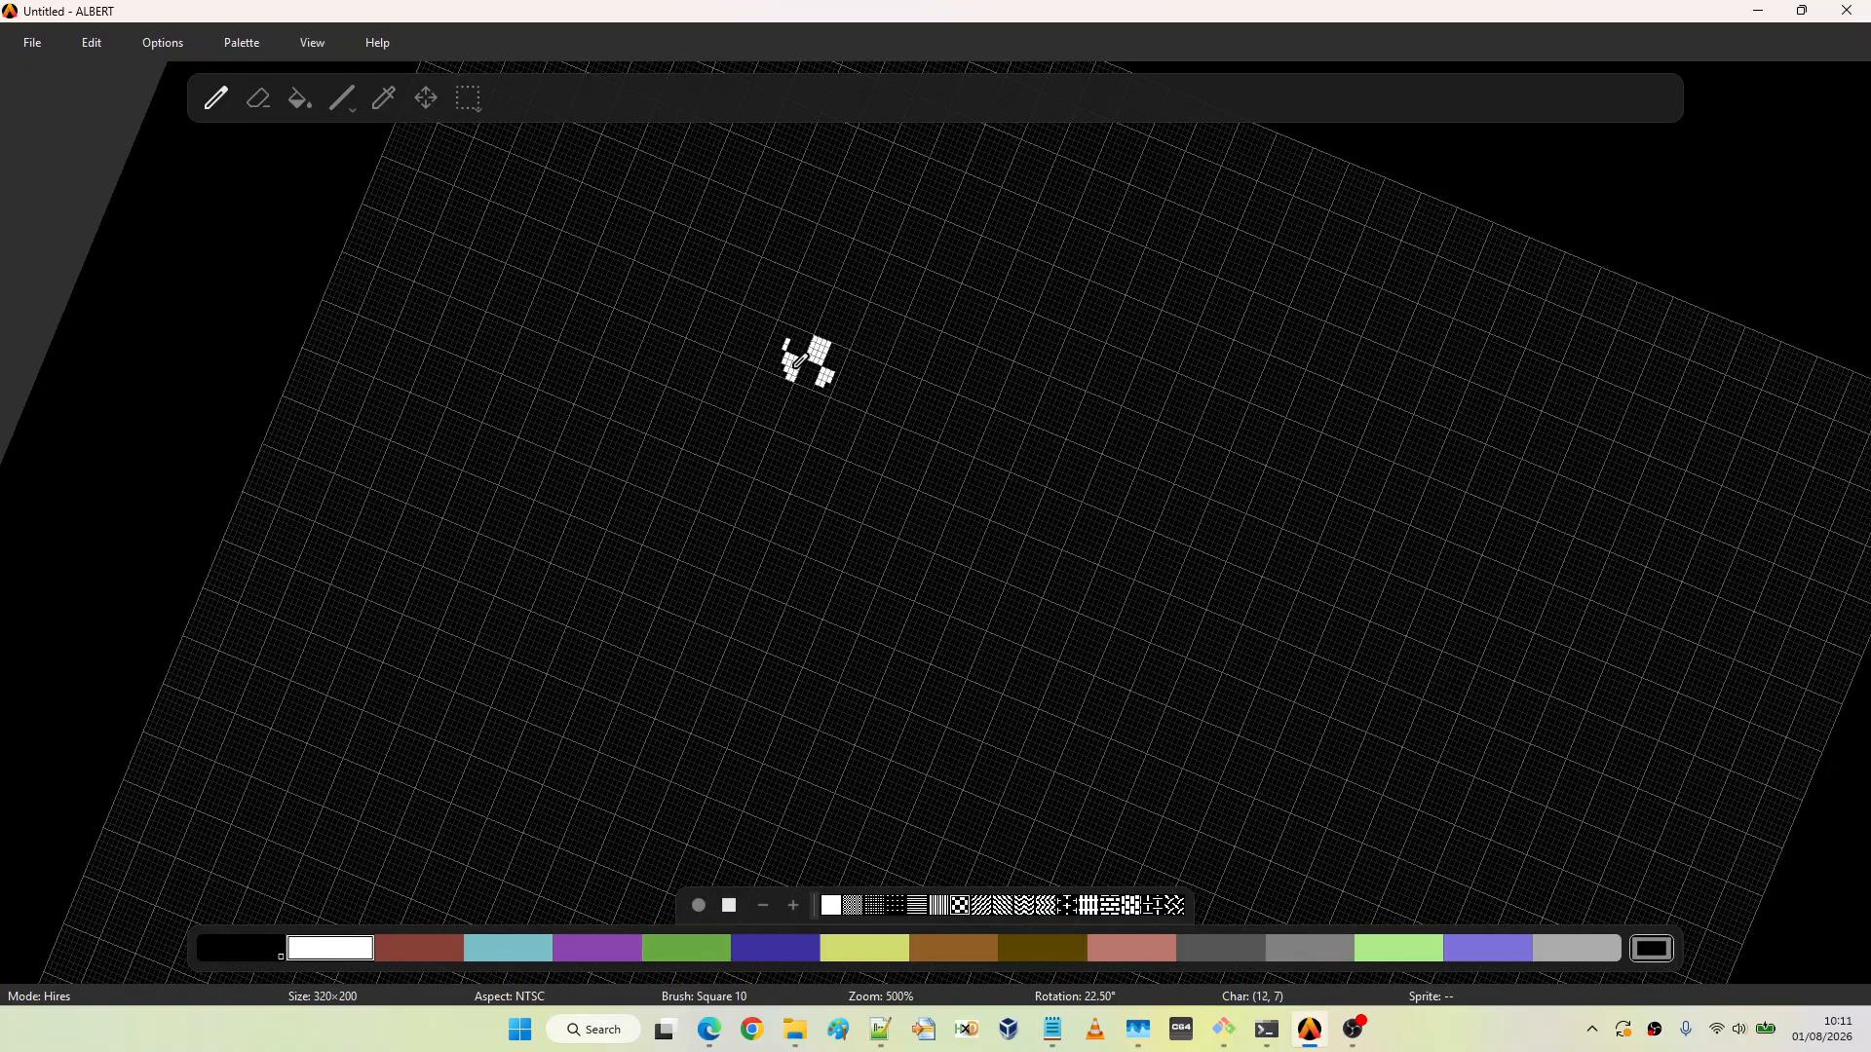
pyautogui.moveTo(585, 389)
pyautogui.mouseDown()
pyautogui.moveTo(784, 457)
pyautogui.moveTo(682, 534)
pyautogui.mouseUp()
pyautogui.moveTo(979, 585)
pyautogui.mouseDown()
pyautogui.moveTo(990, 597)
pyautogui.moveTo(1001, 563)
pyautogui.mouseUp()
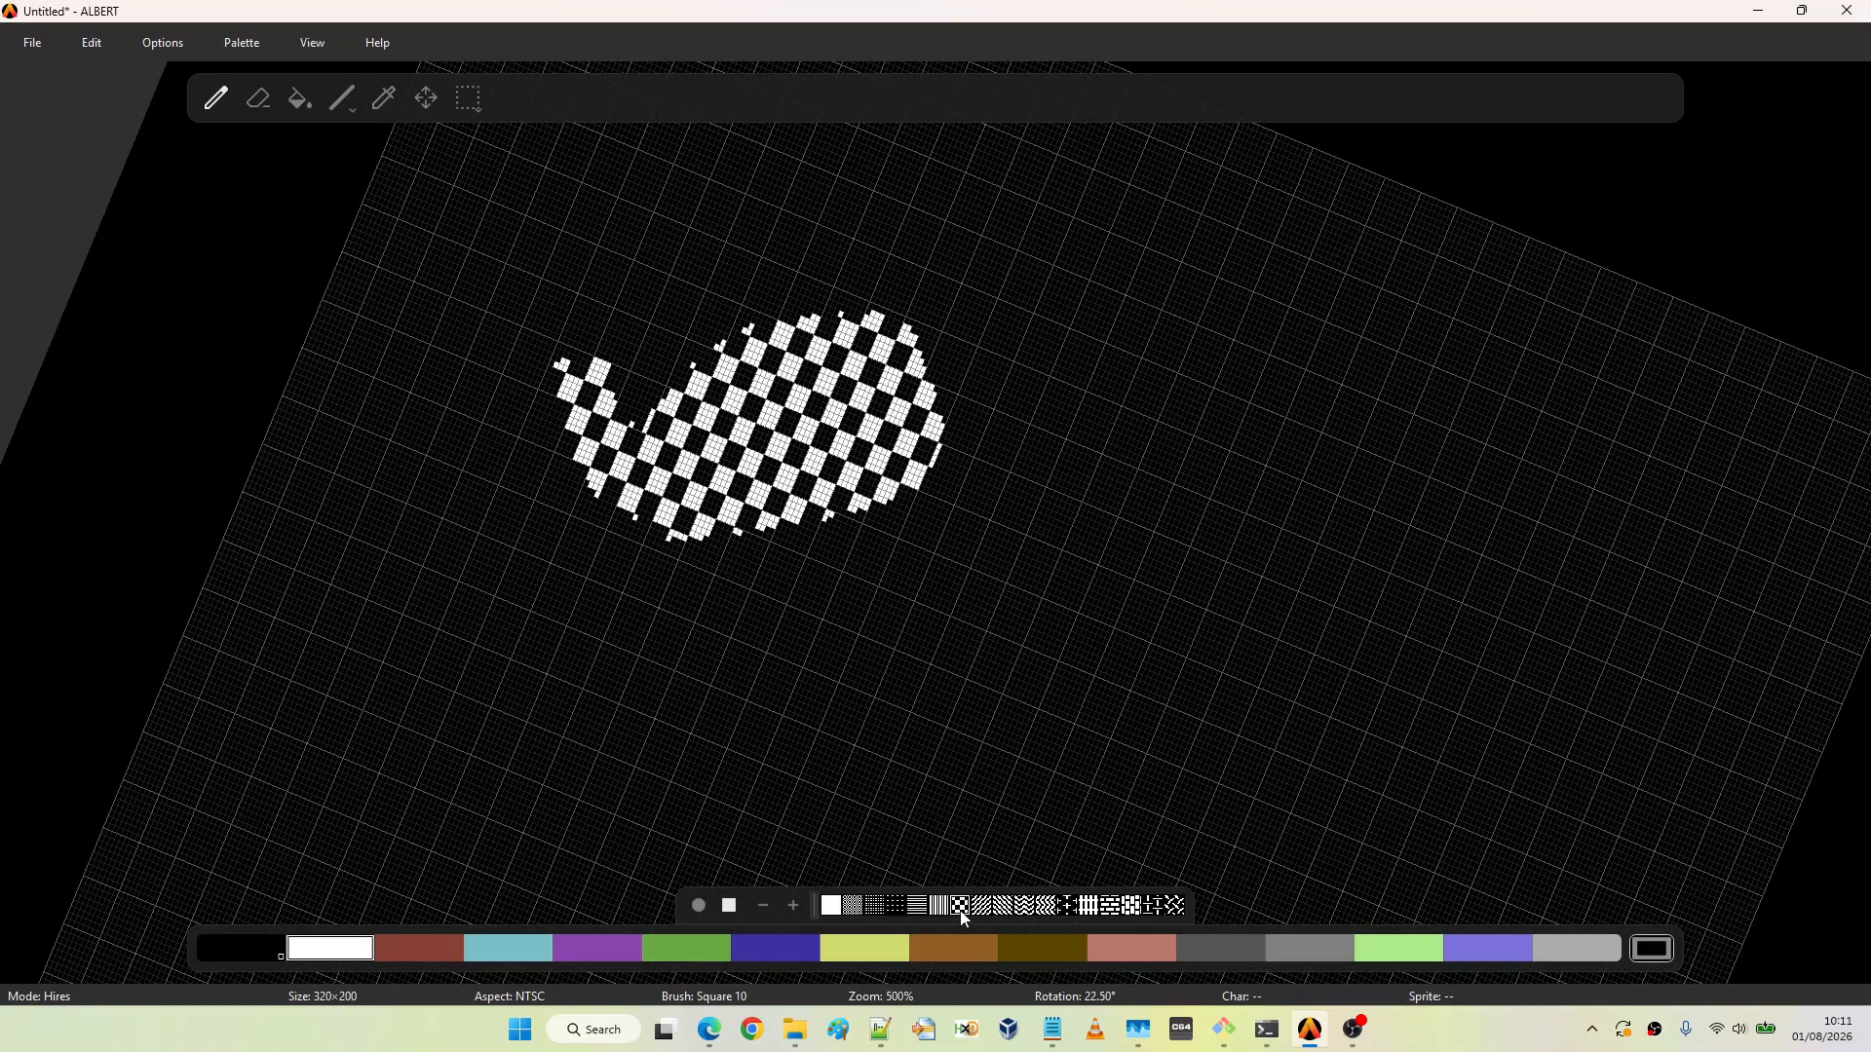
pyautogui.moveTo(897, 598)
pyautogui.mouseDown()
pyautogui.moveTo(933, 492)
pyautogui.moveTo(1026, 448)
pyautogui.moveTo(968, 407)
pyautogui.moveTo(951, 462)
pyautogui.moveTo(906, 487)
pyautogui.moveTo(923, 456)
pyautogui.mouseUp()
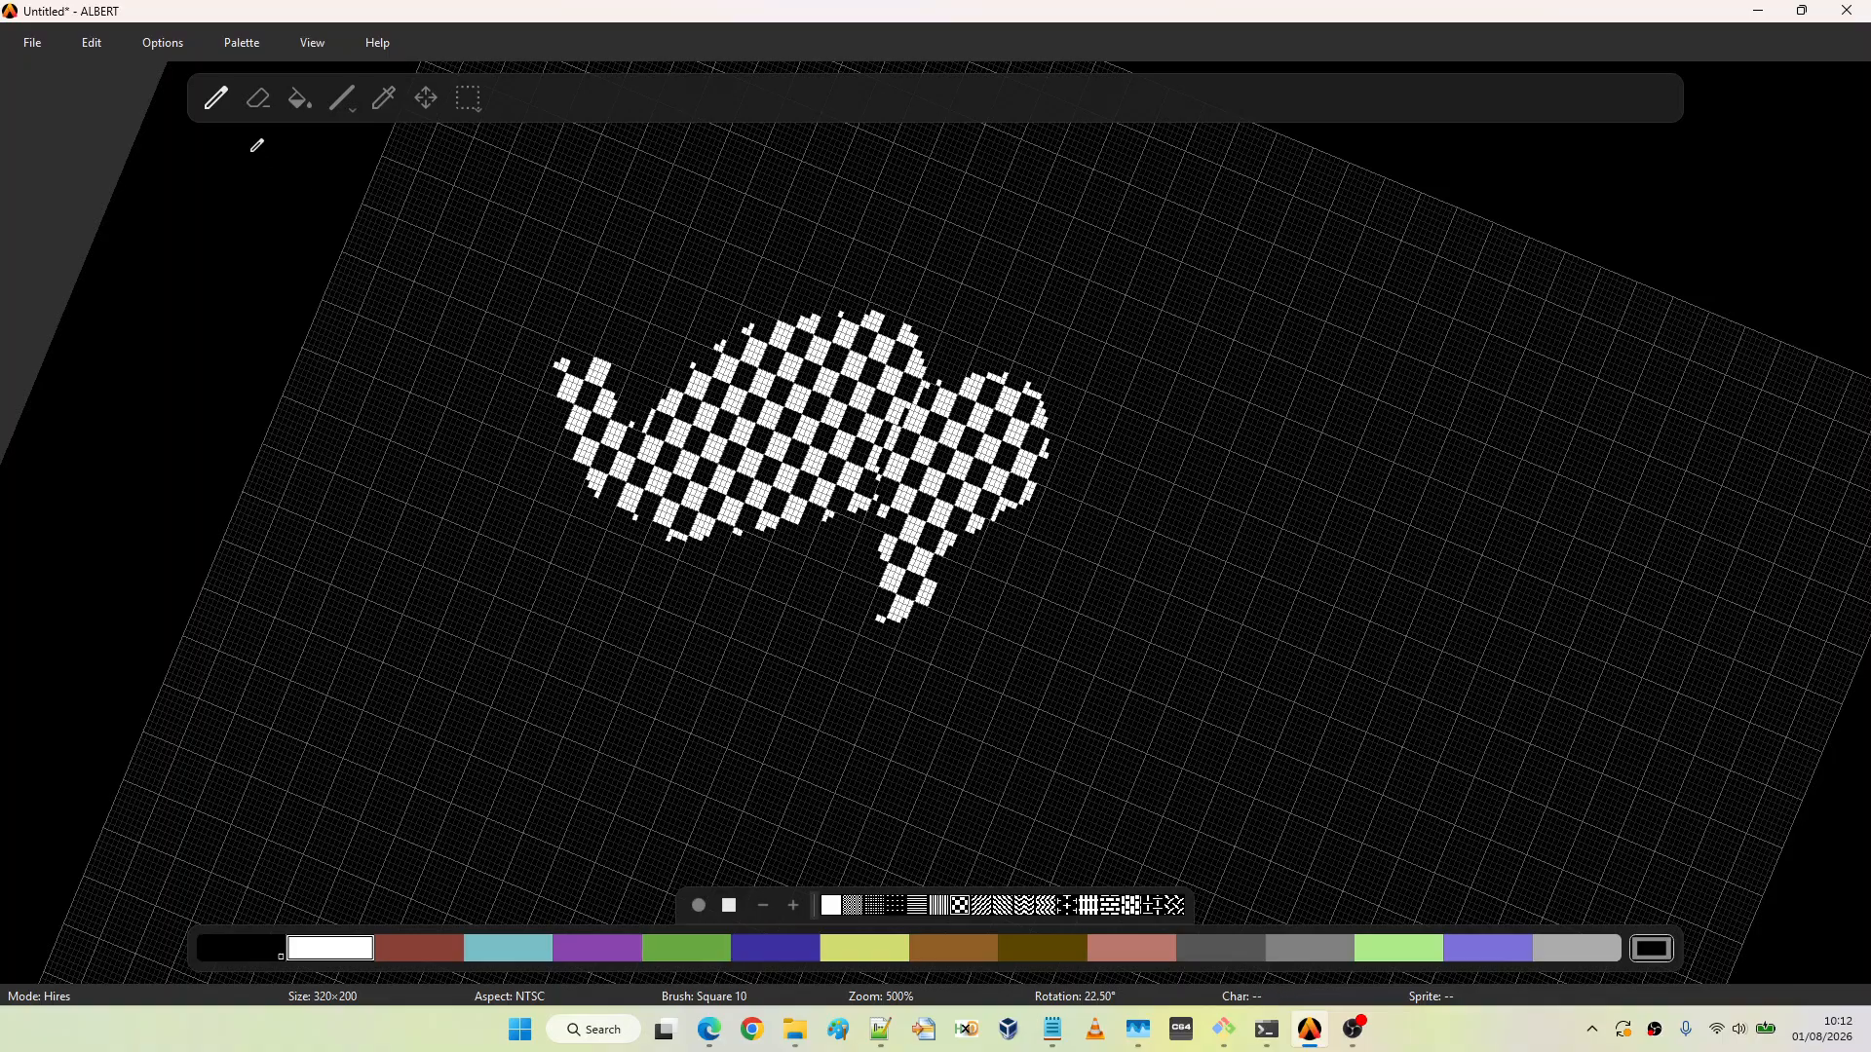
# Create a new Multicolor + Side Sprites canvas from the presets, discarding the changes to the current drawing
pyautogui.click(31, 49)
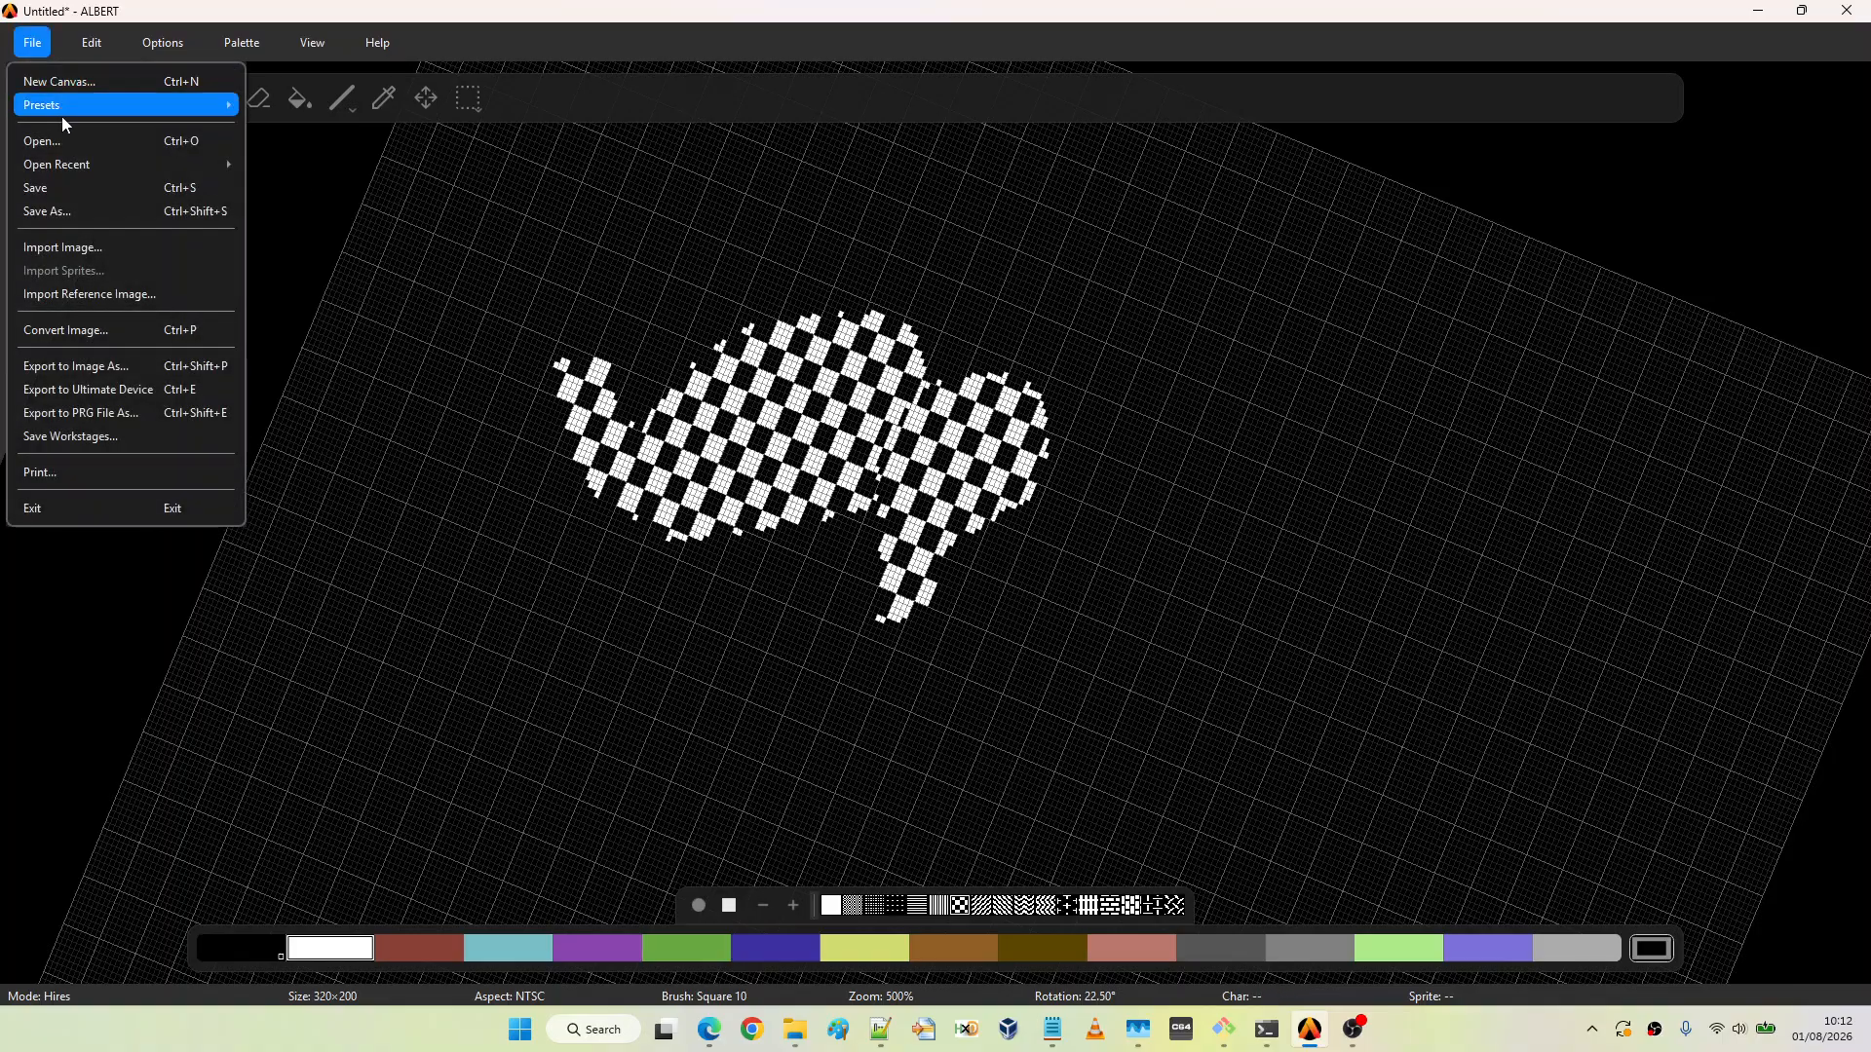
pyautogui.moveTo(65, 109)
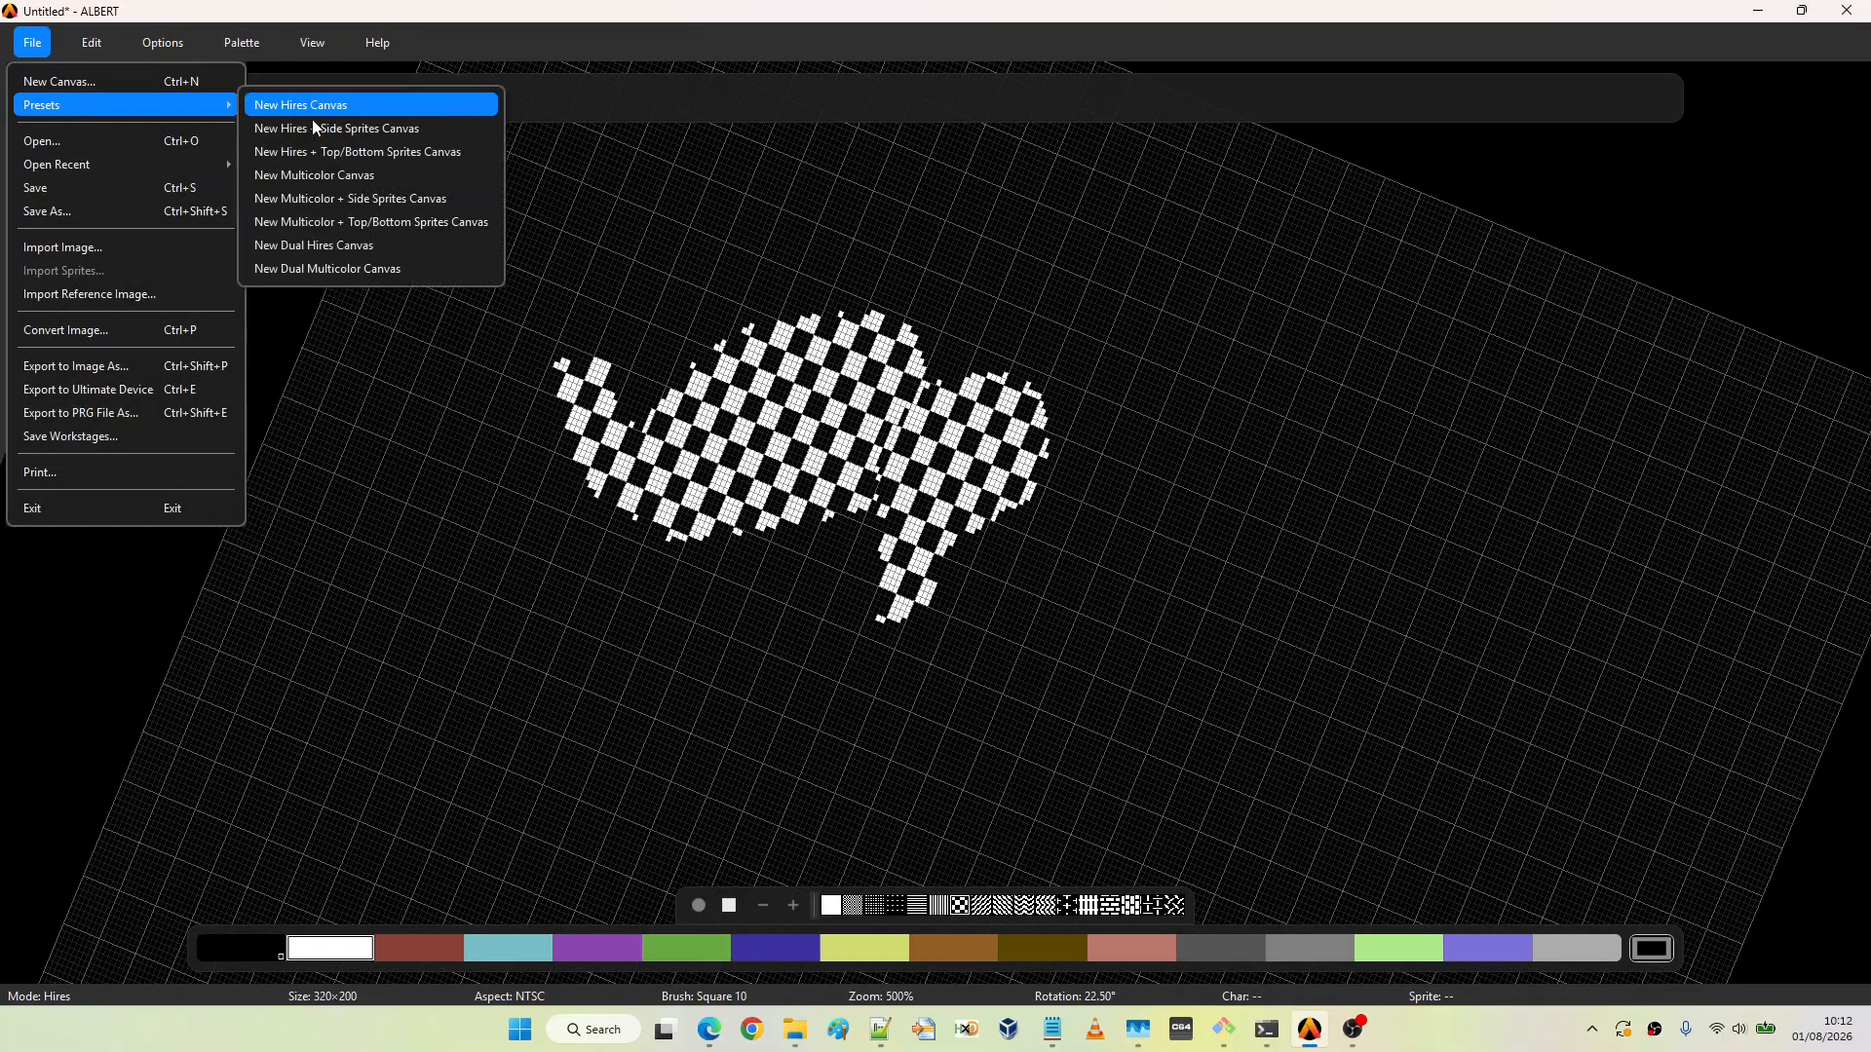
pyautogui.click(382, 200)
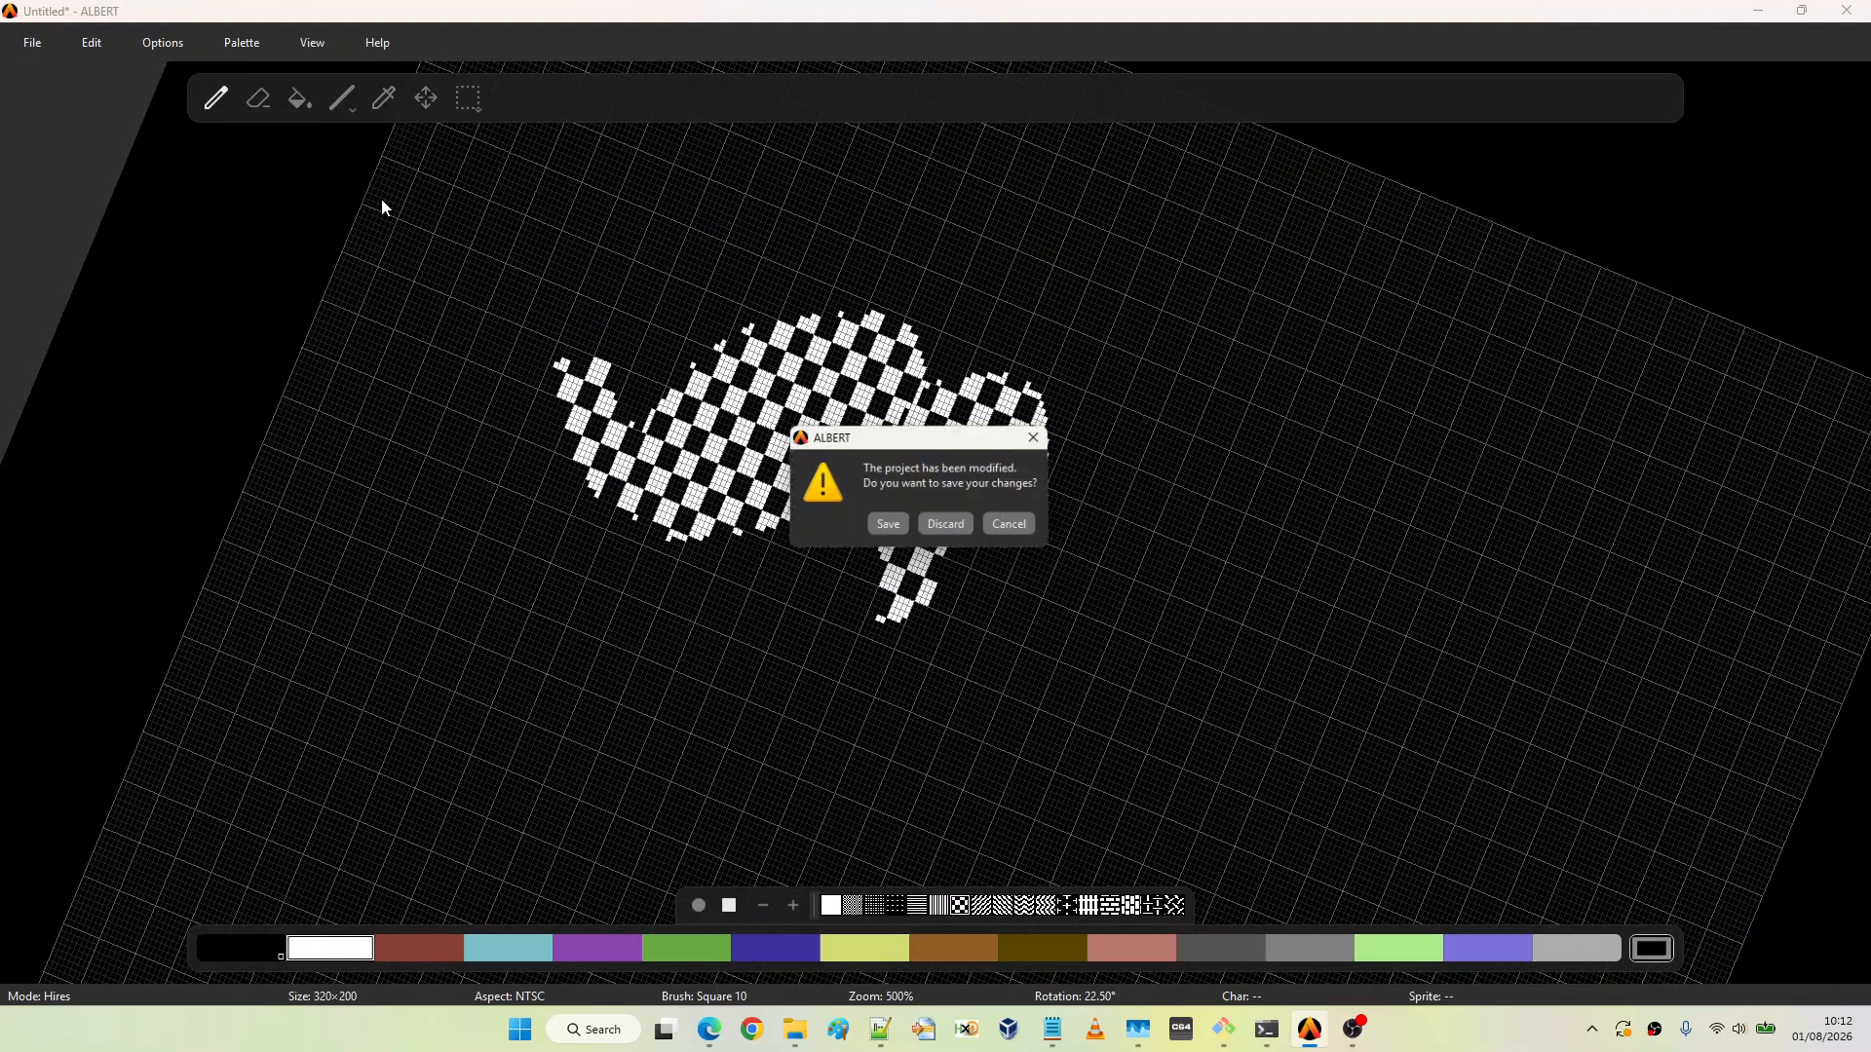
pyautogui.click(952, 530)
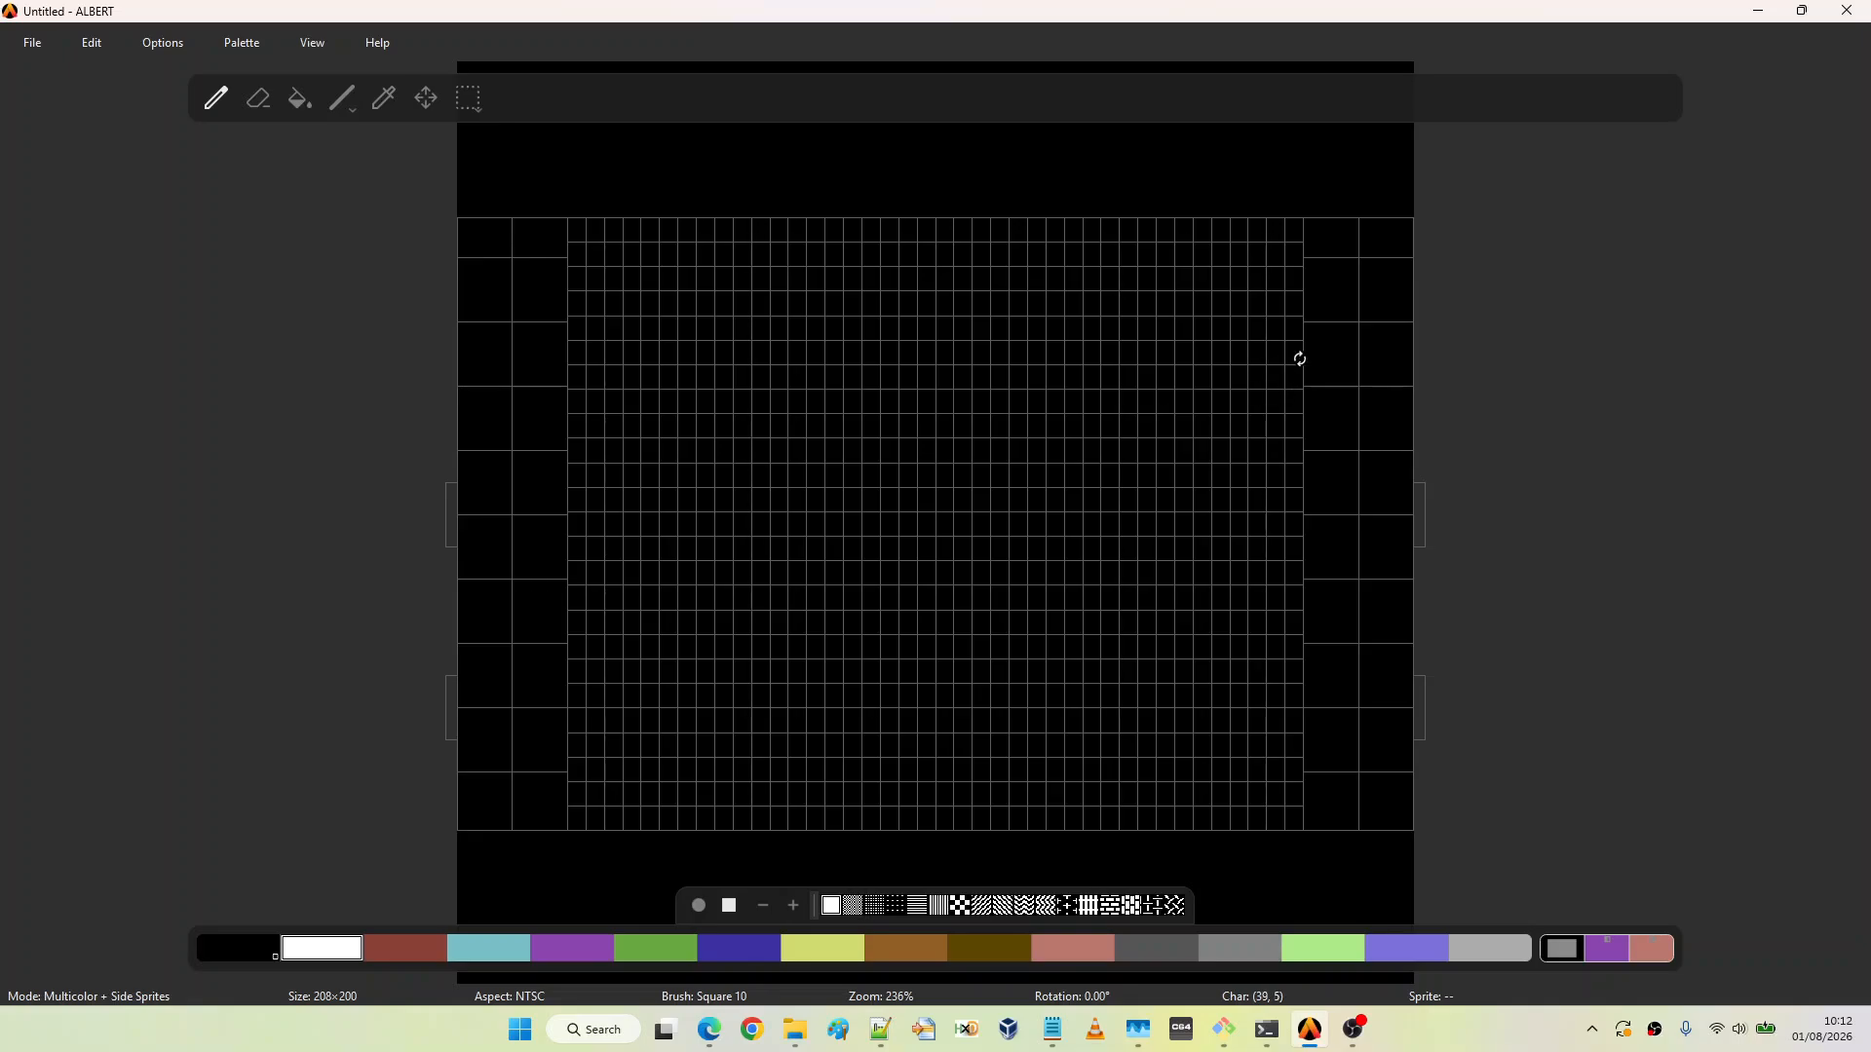
# Rotate the new canvas view to 22.50° and turn on Kaleidoscope symmetry
pyautogui.moveTo(1298, 359); pyautogui.dragTo(1328, 514)
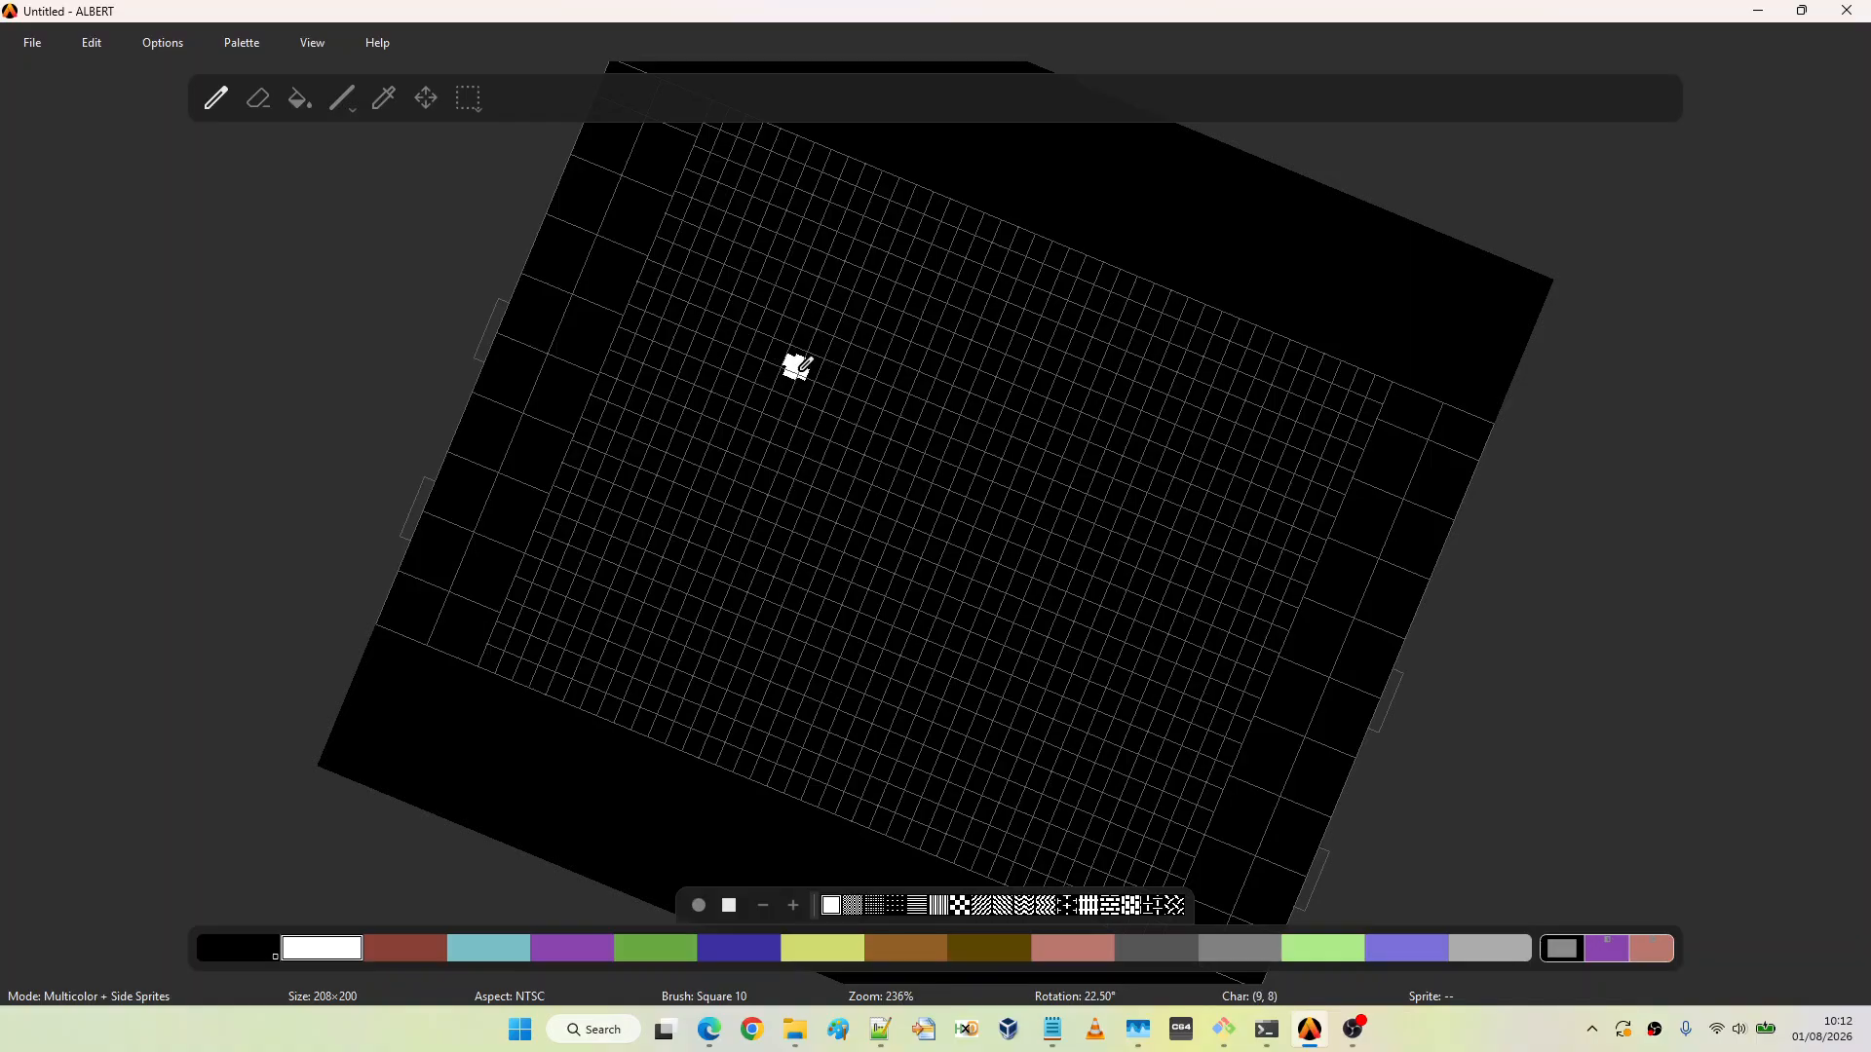
pyautogui.click(178, 46)
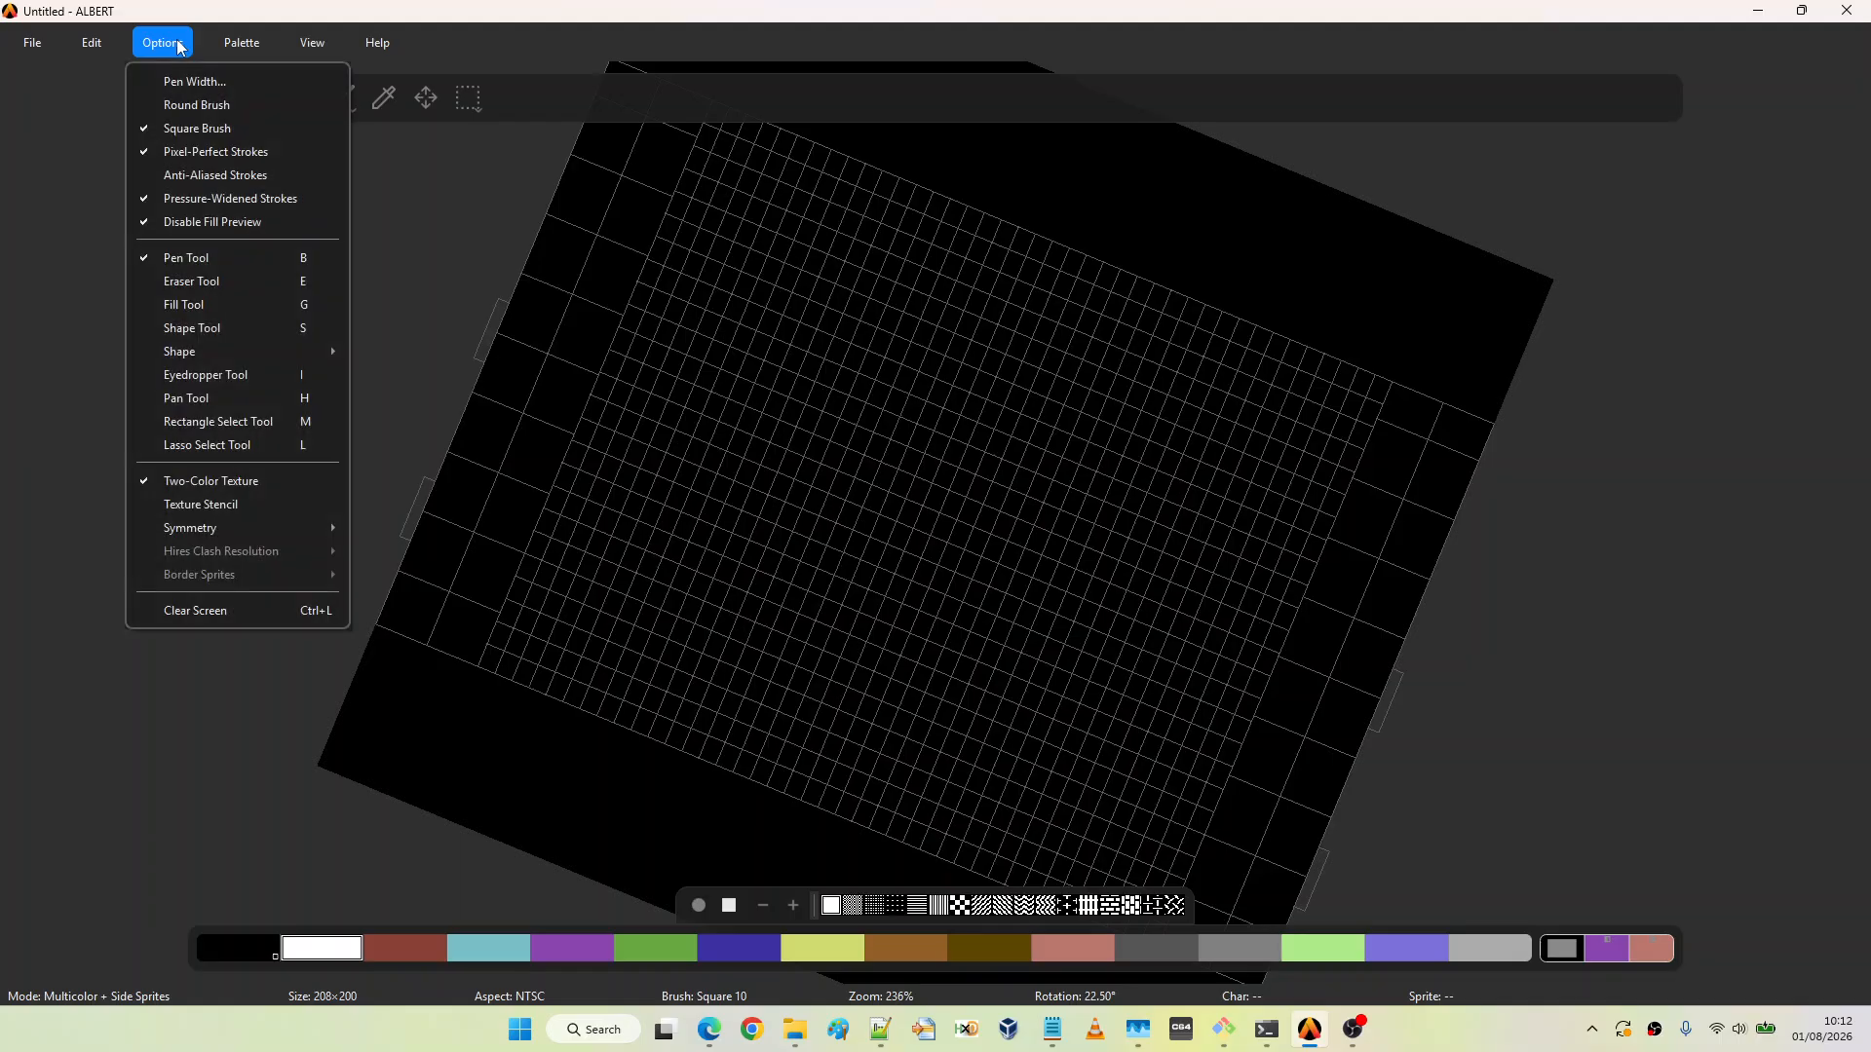
pyautogui.moveTo(230, 527)
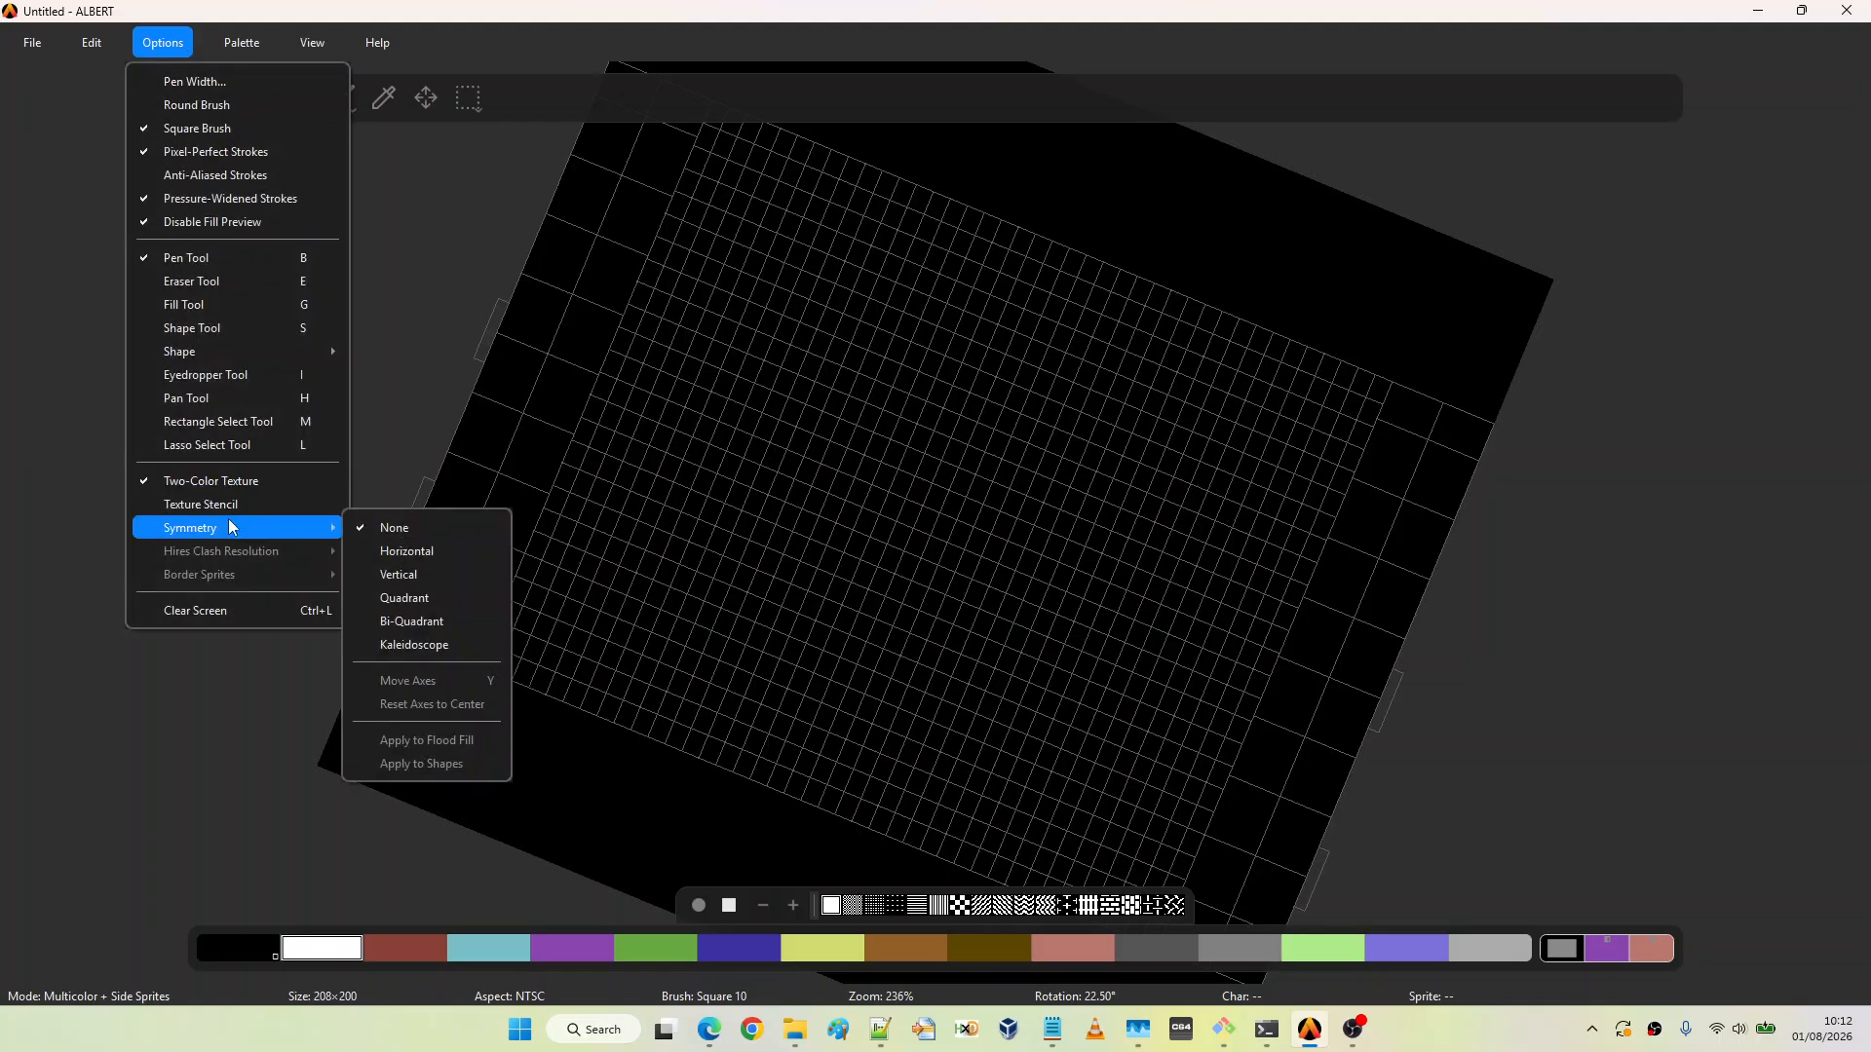
pyautogui.click(413, 644)
pyautogui.click(936, 549)
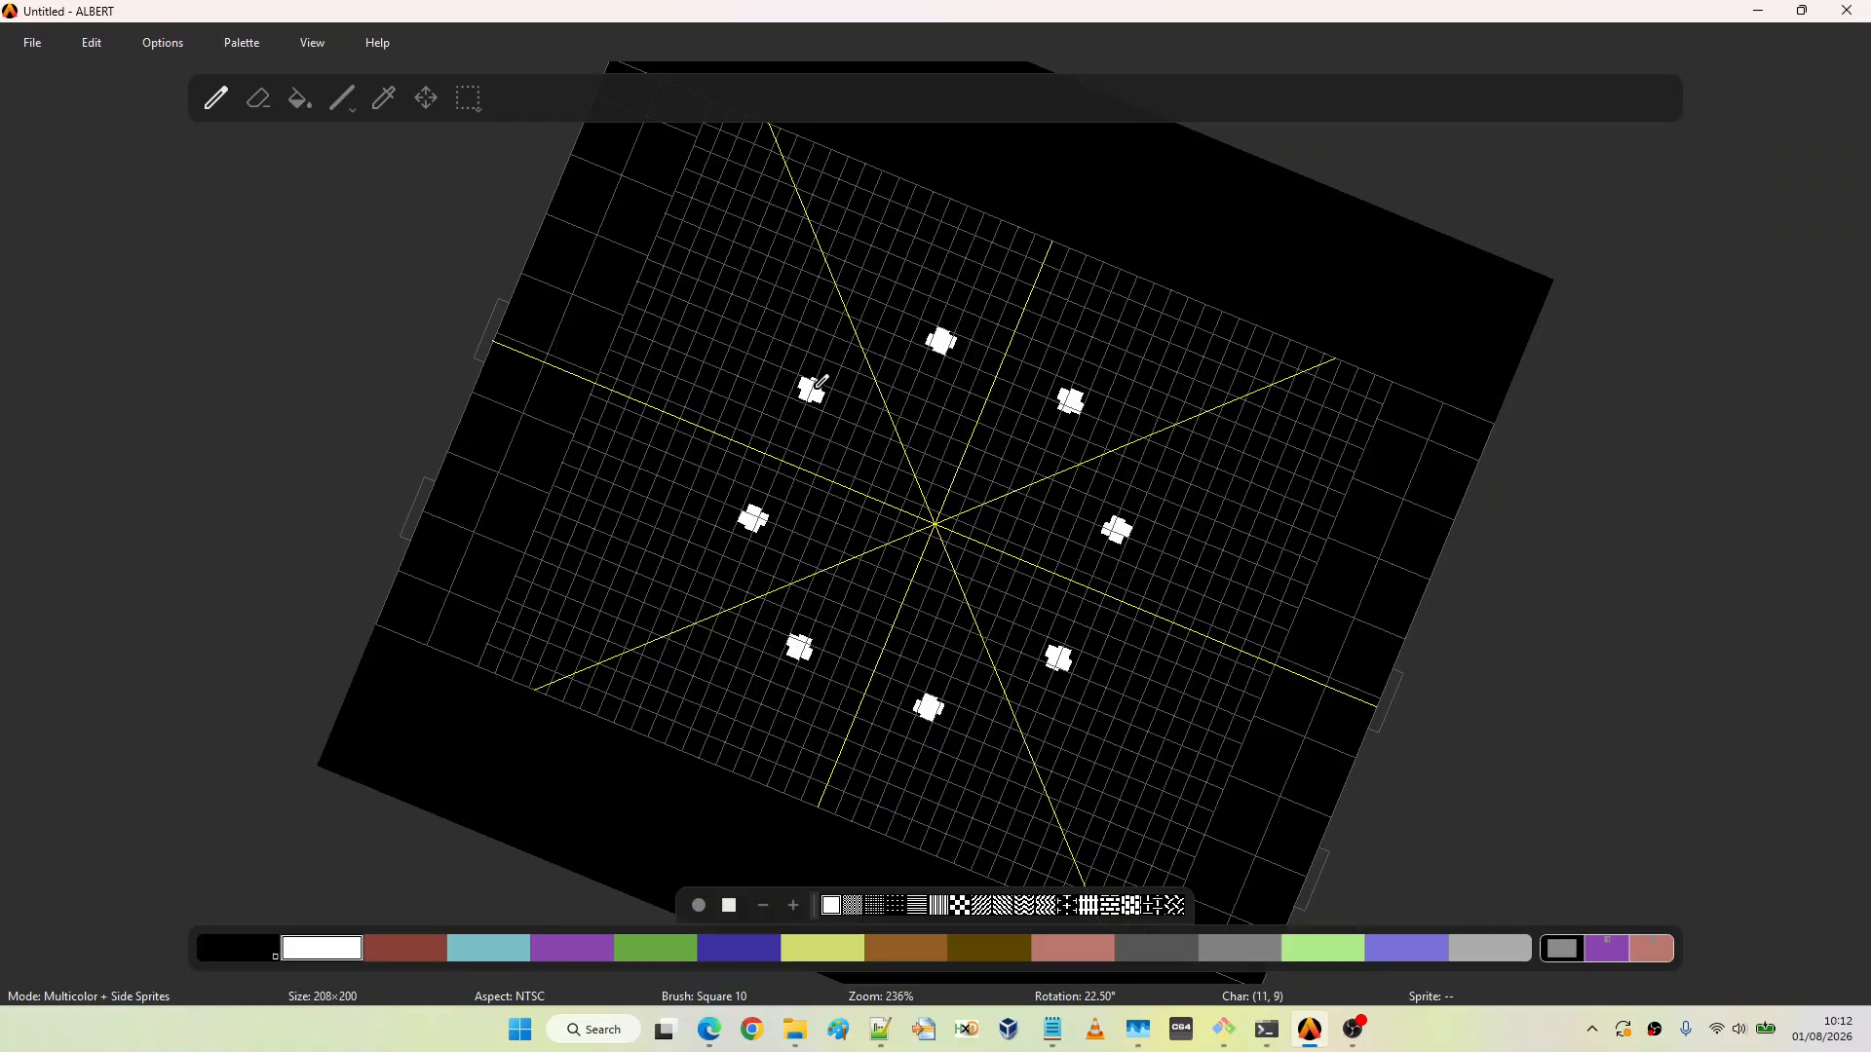
# Move the kaleidoscope symmetry axes from the canvas centre to the lower-left part of the grid
pyautogui.click(180, 50)
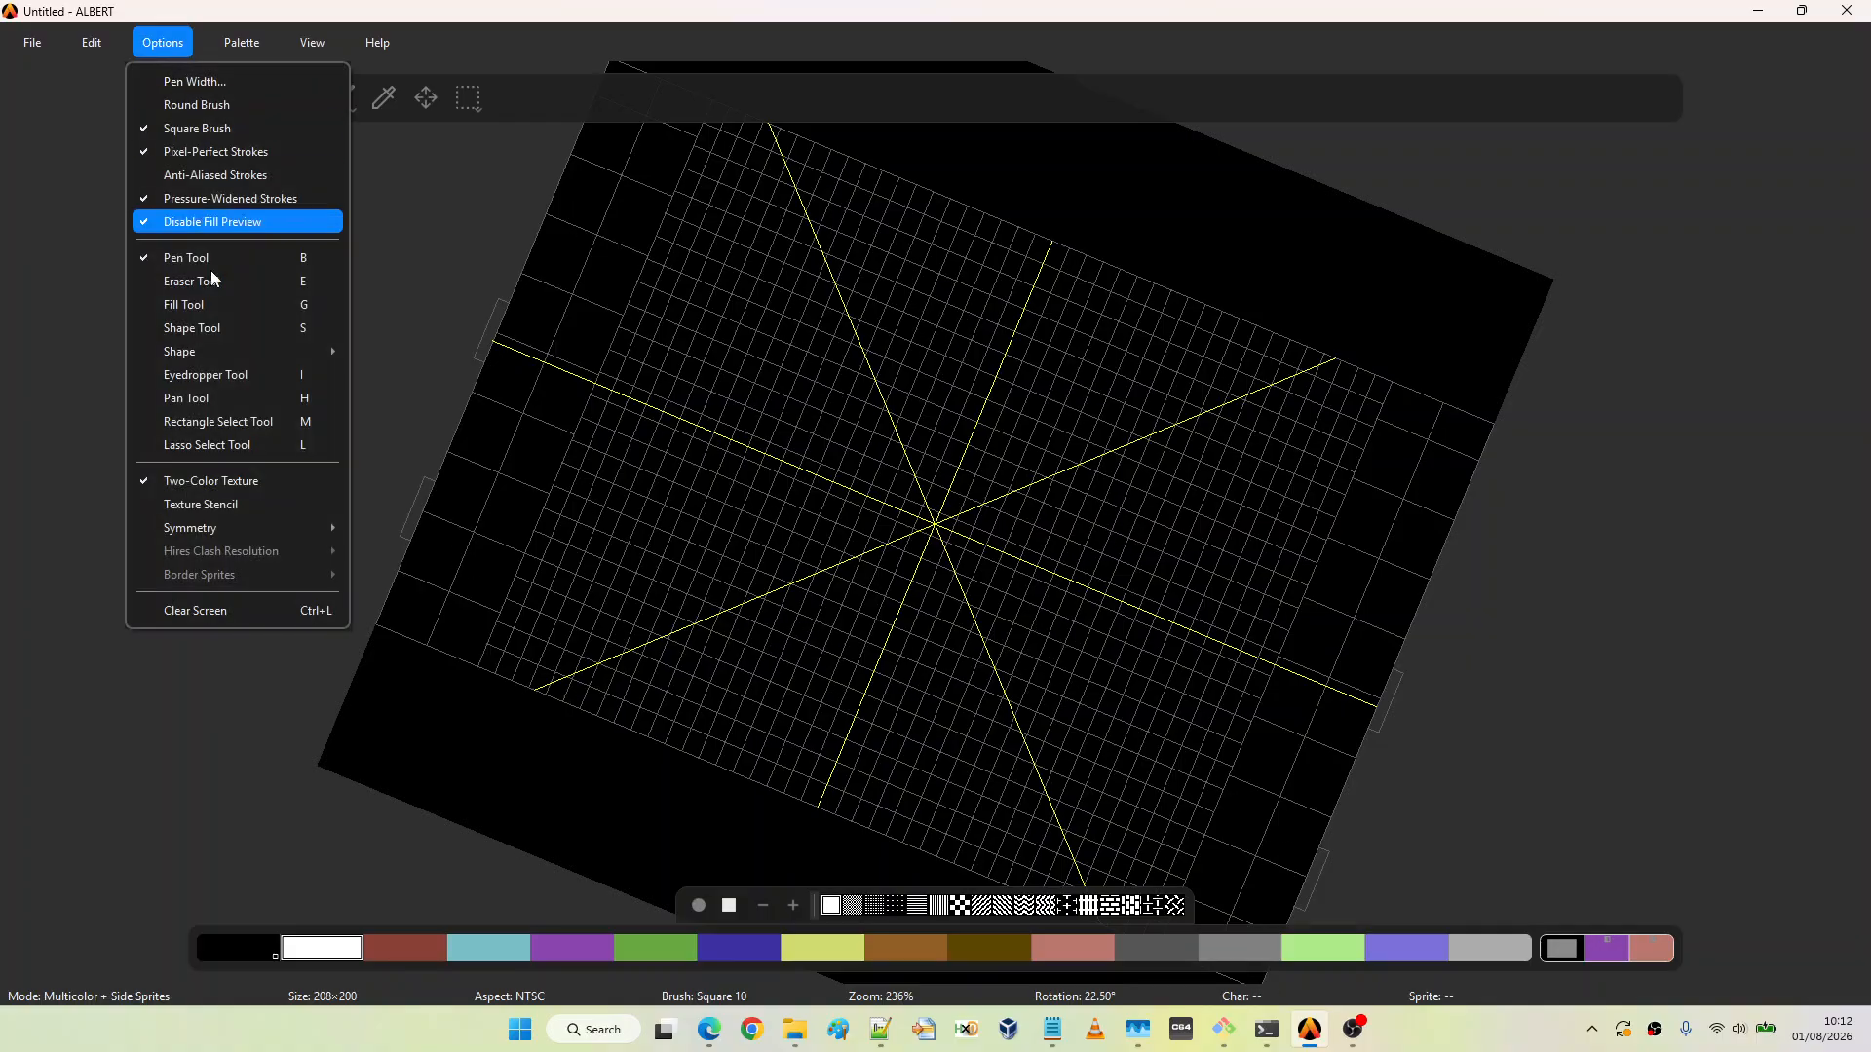
pyautogui.moveTo(280, 531)
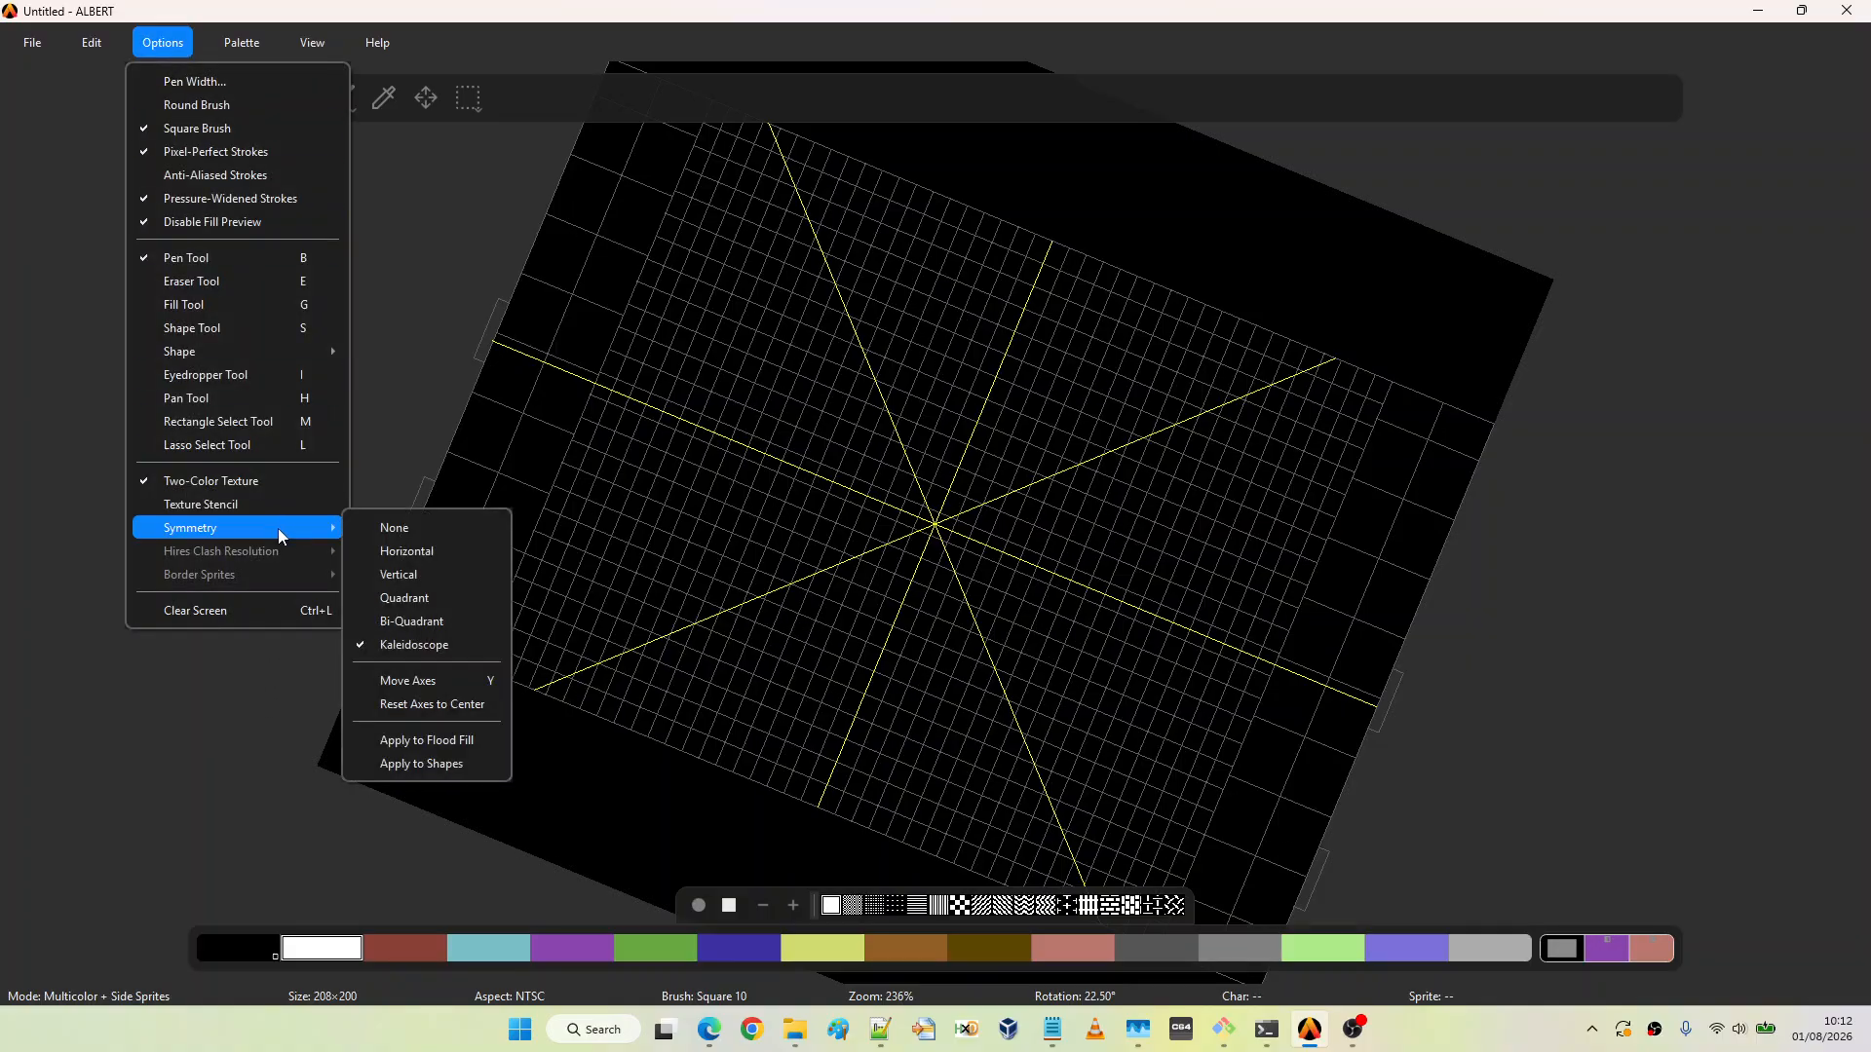
pyautogui.click(435, 681)
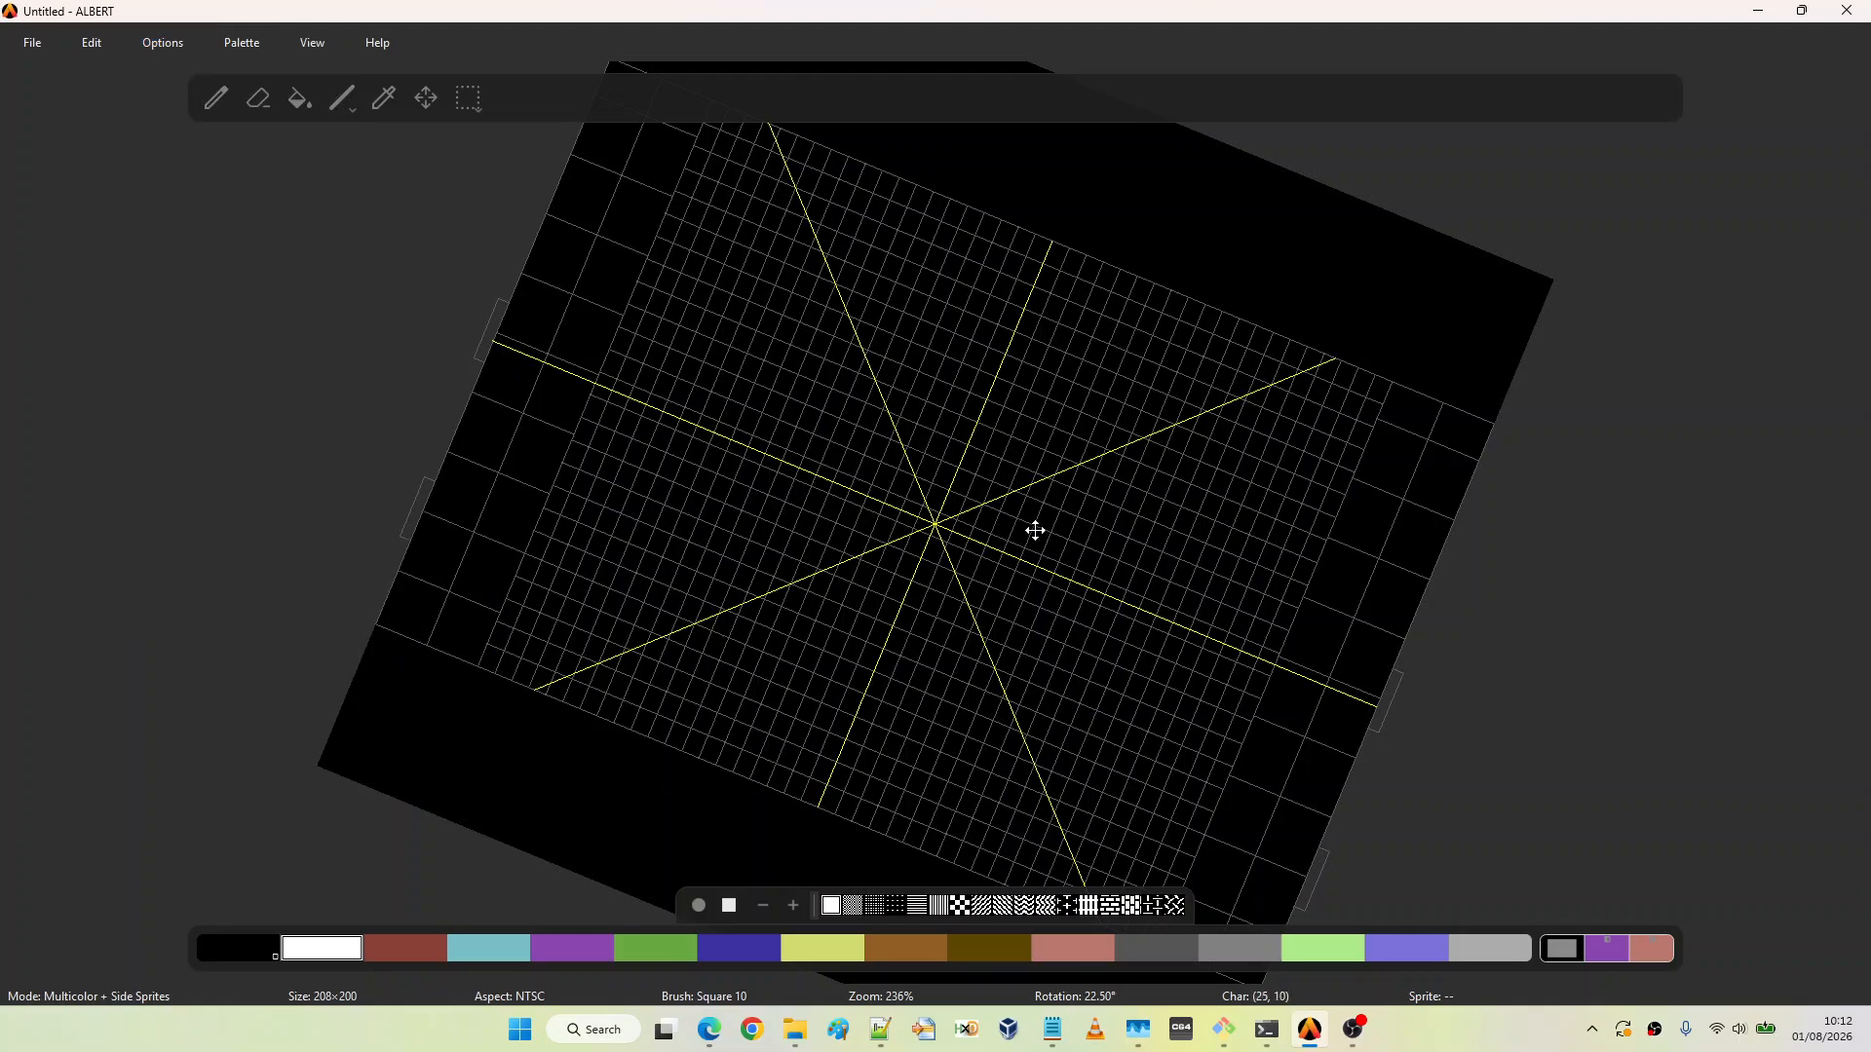
pyautogui.moveTo(968, 535); pyautogui.dragTo(823, 586)
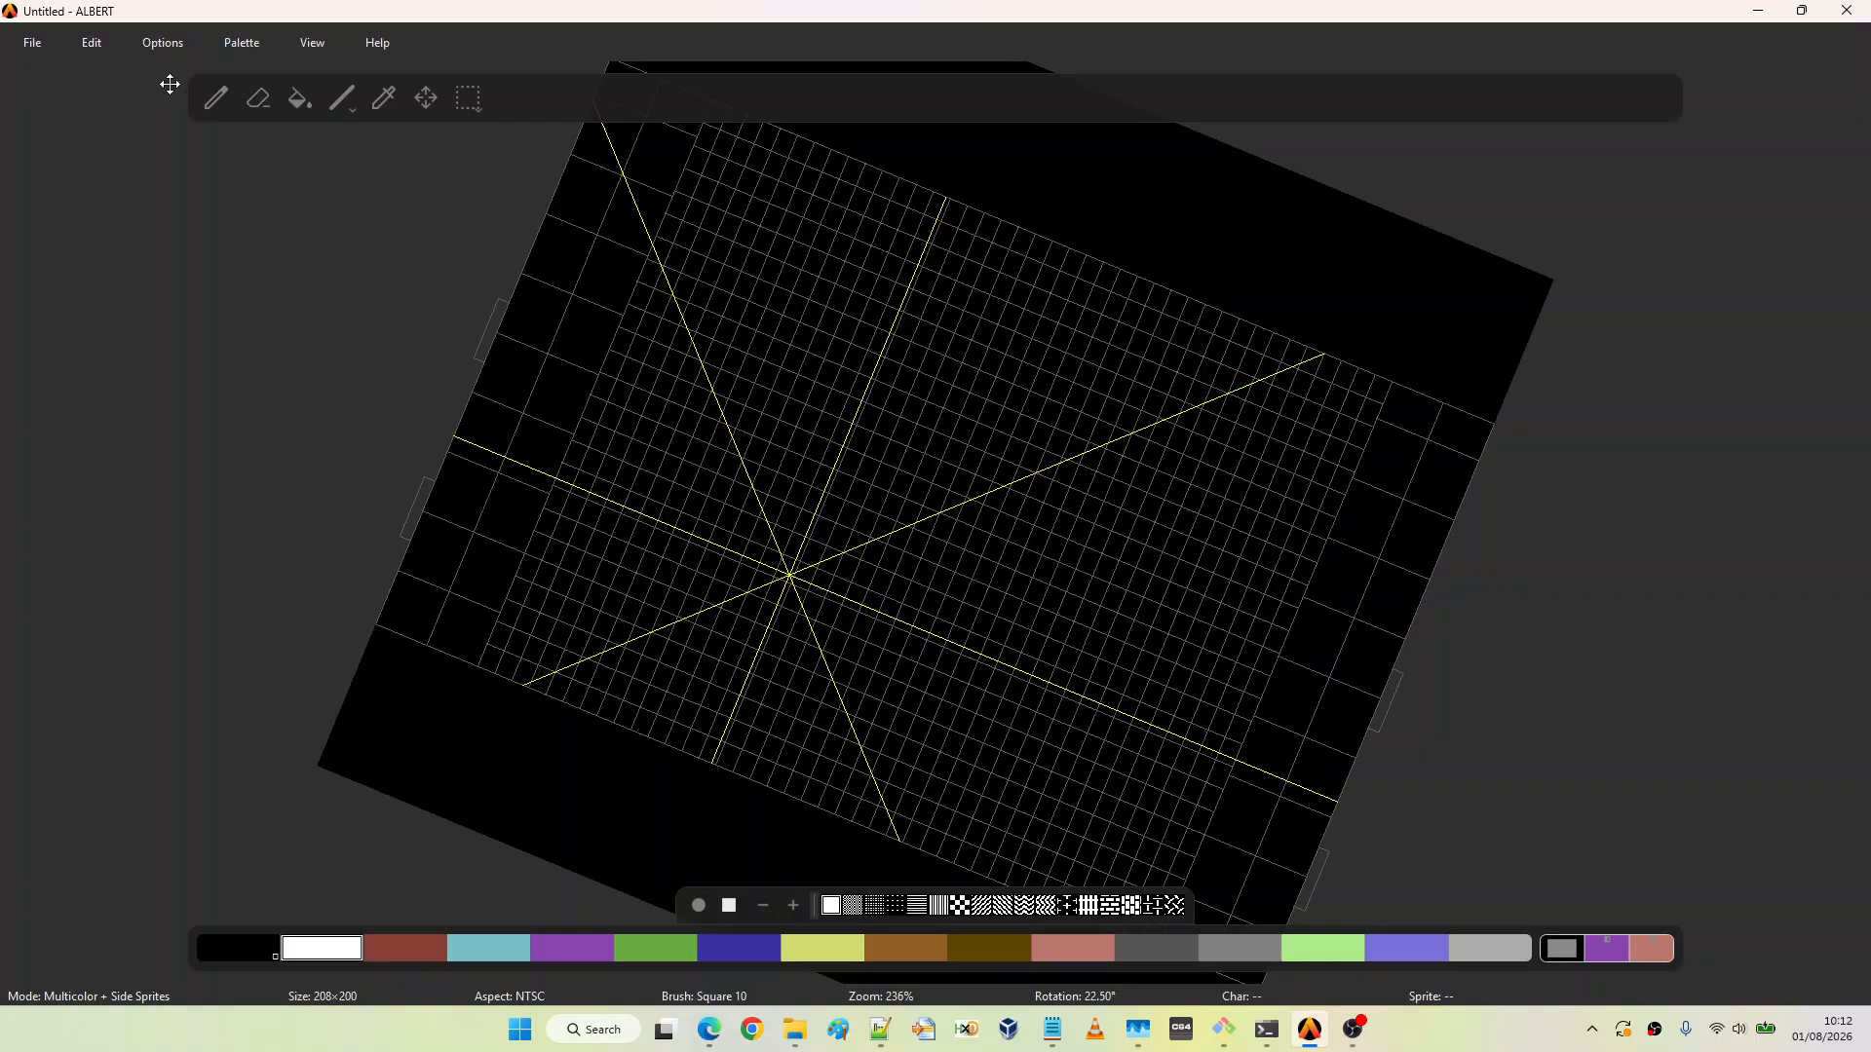
pyautogui.click(180, 50)
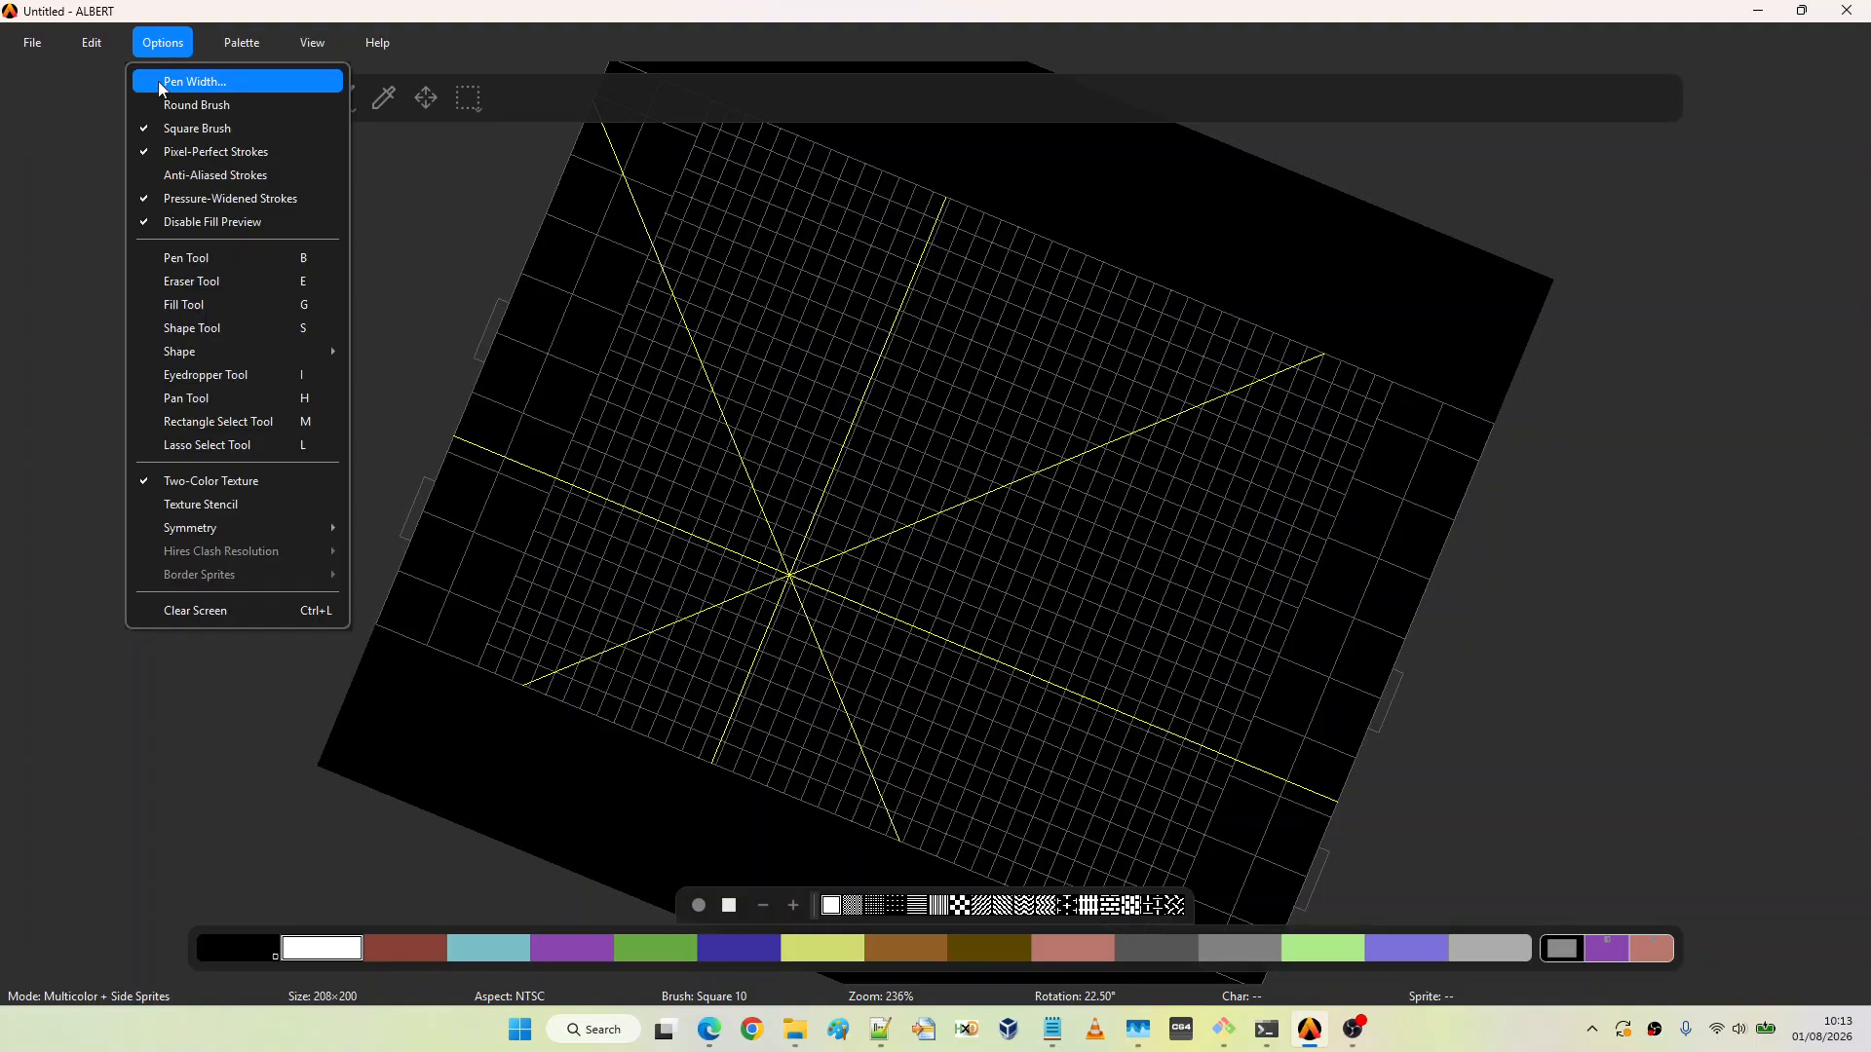
pyautogui.moveTo(200, 537)
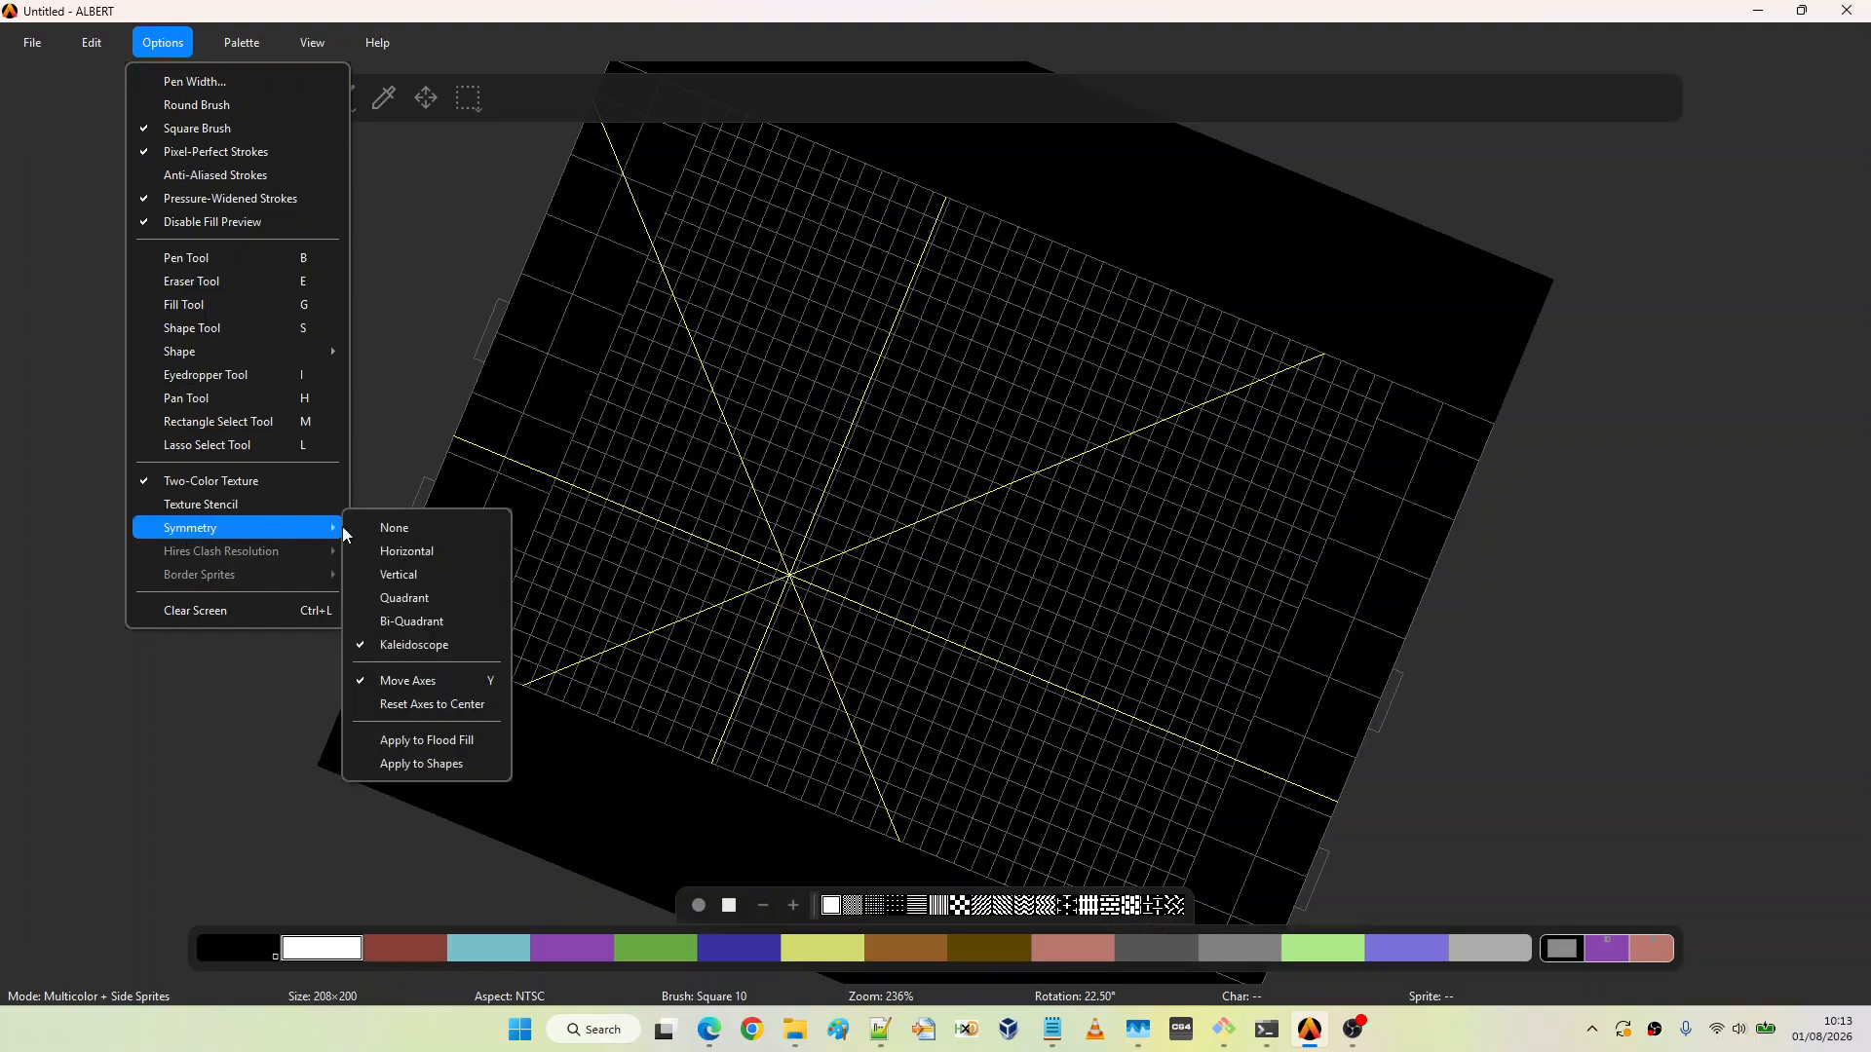
pyautogui.click(424, 680)
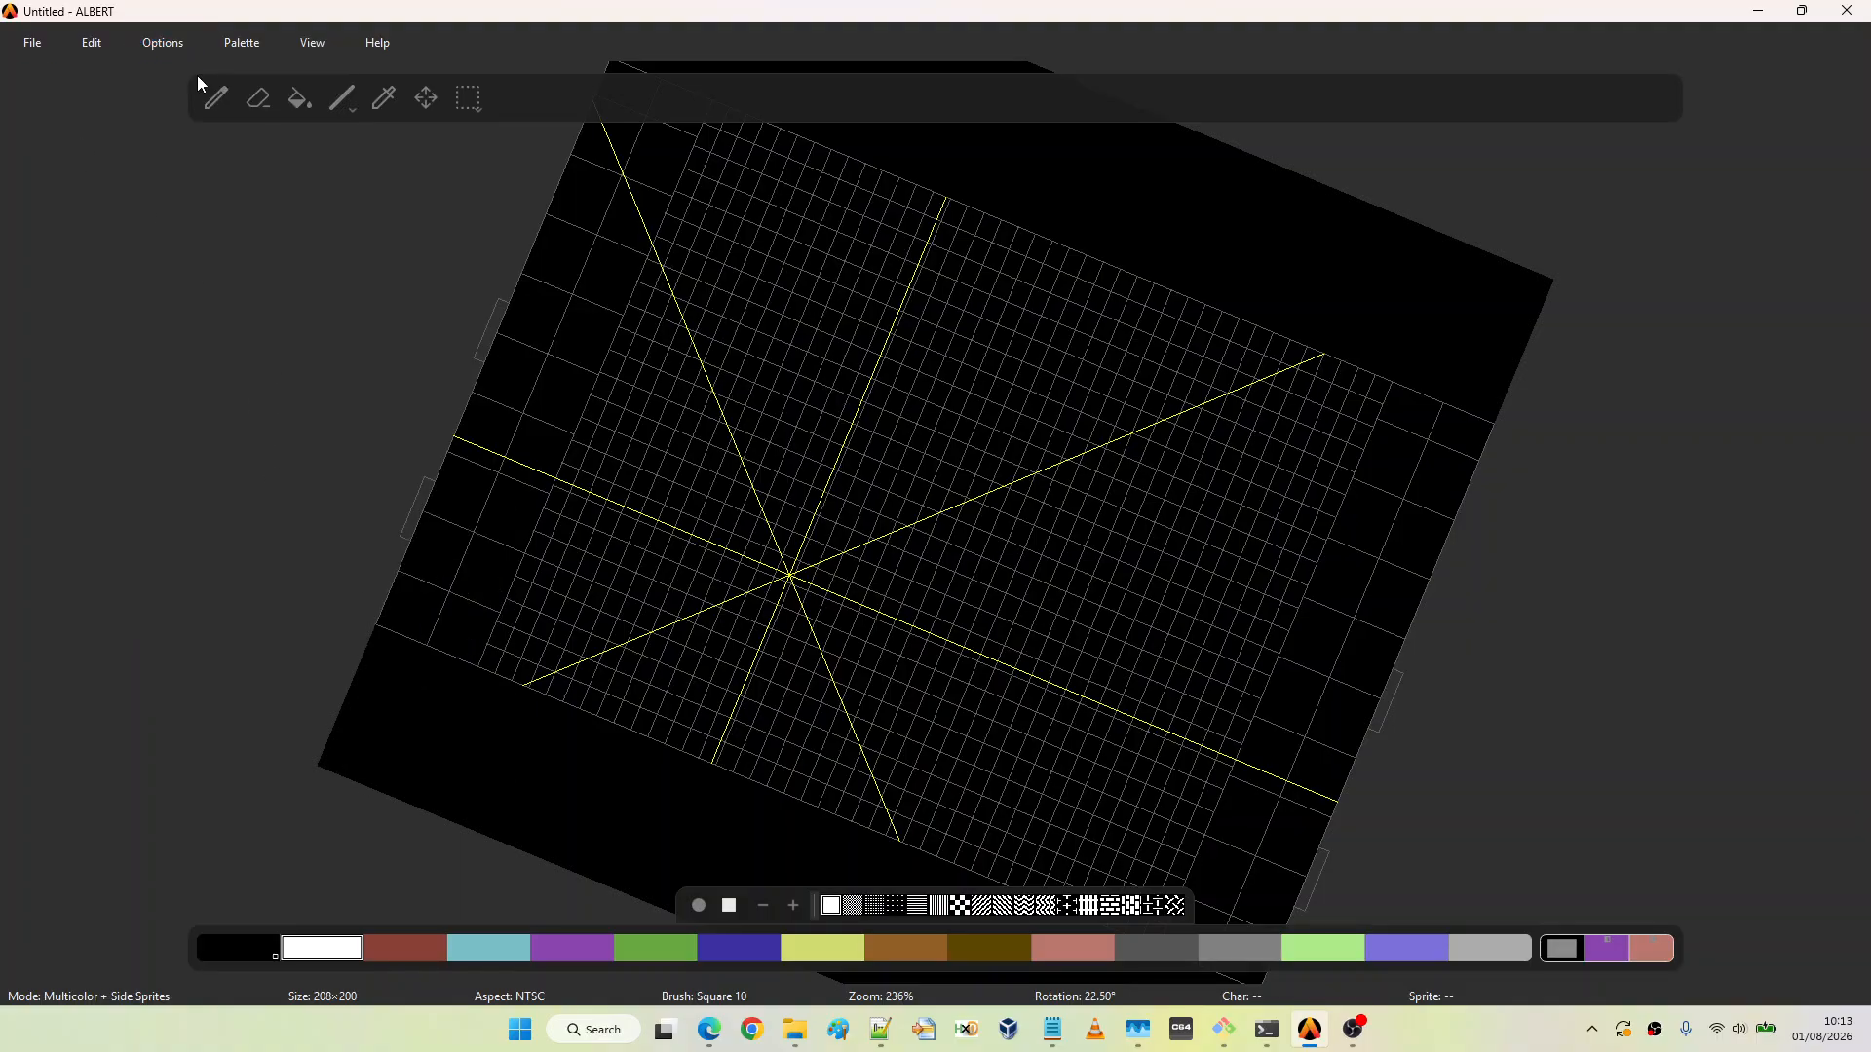
pyautogui.click(191, 47)
pyautogui.moveTo(234, 355)
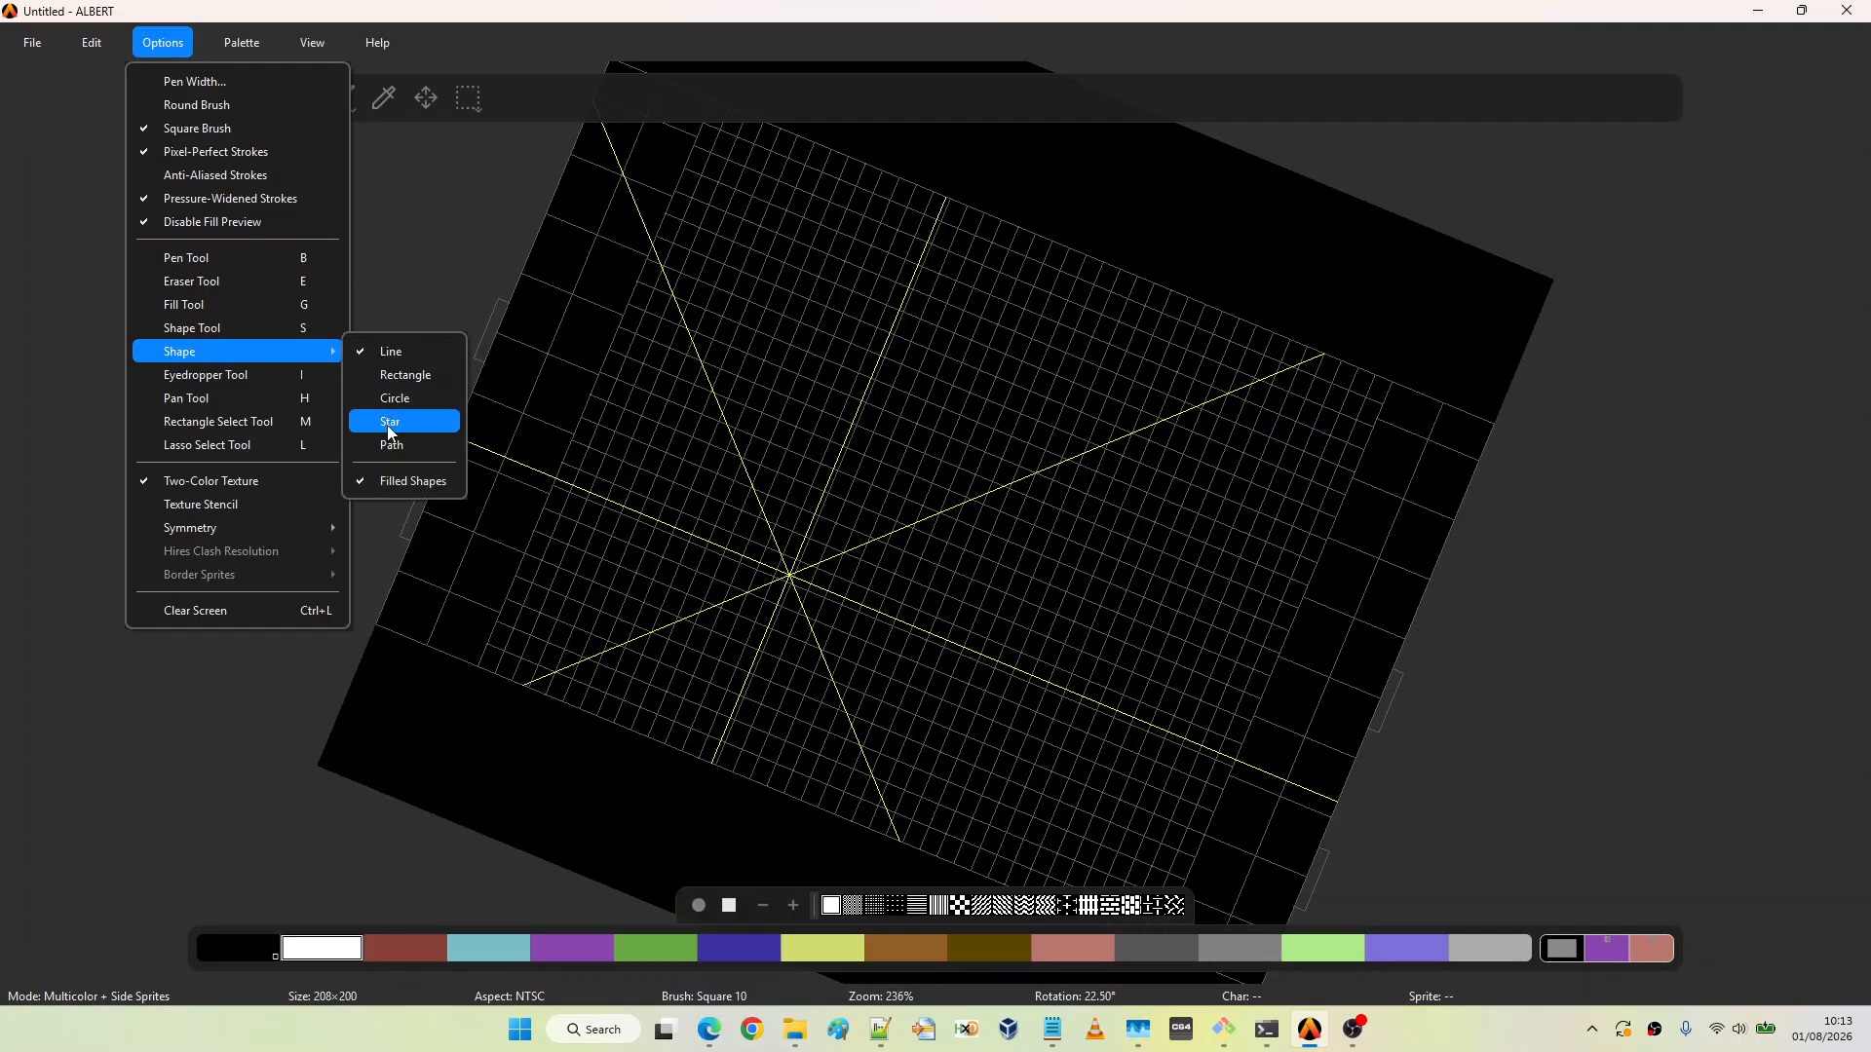
pyautogui.press('Escape')
pyautogui.press('Escape')
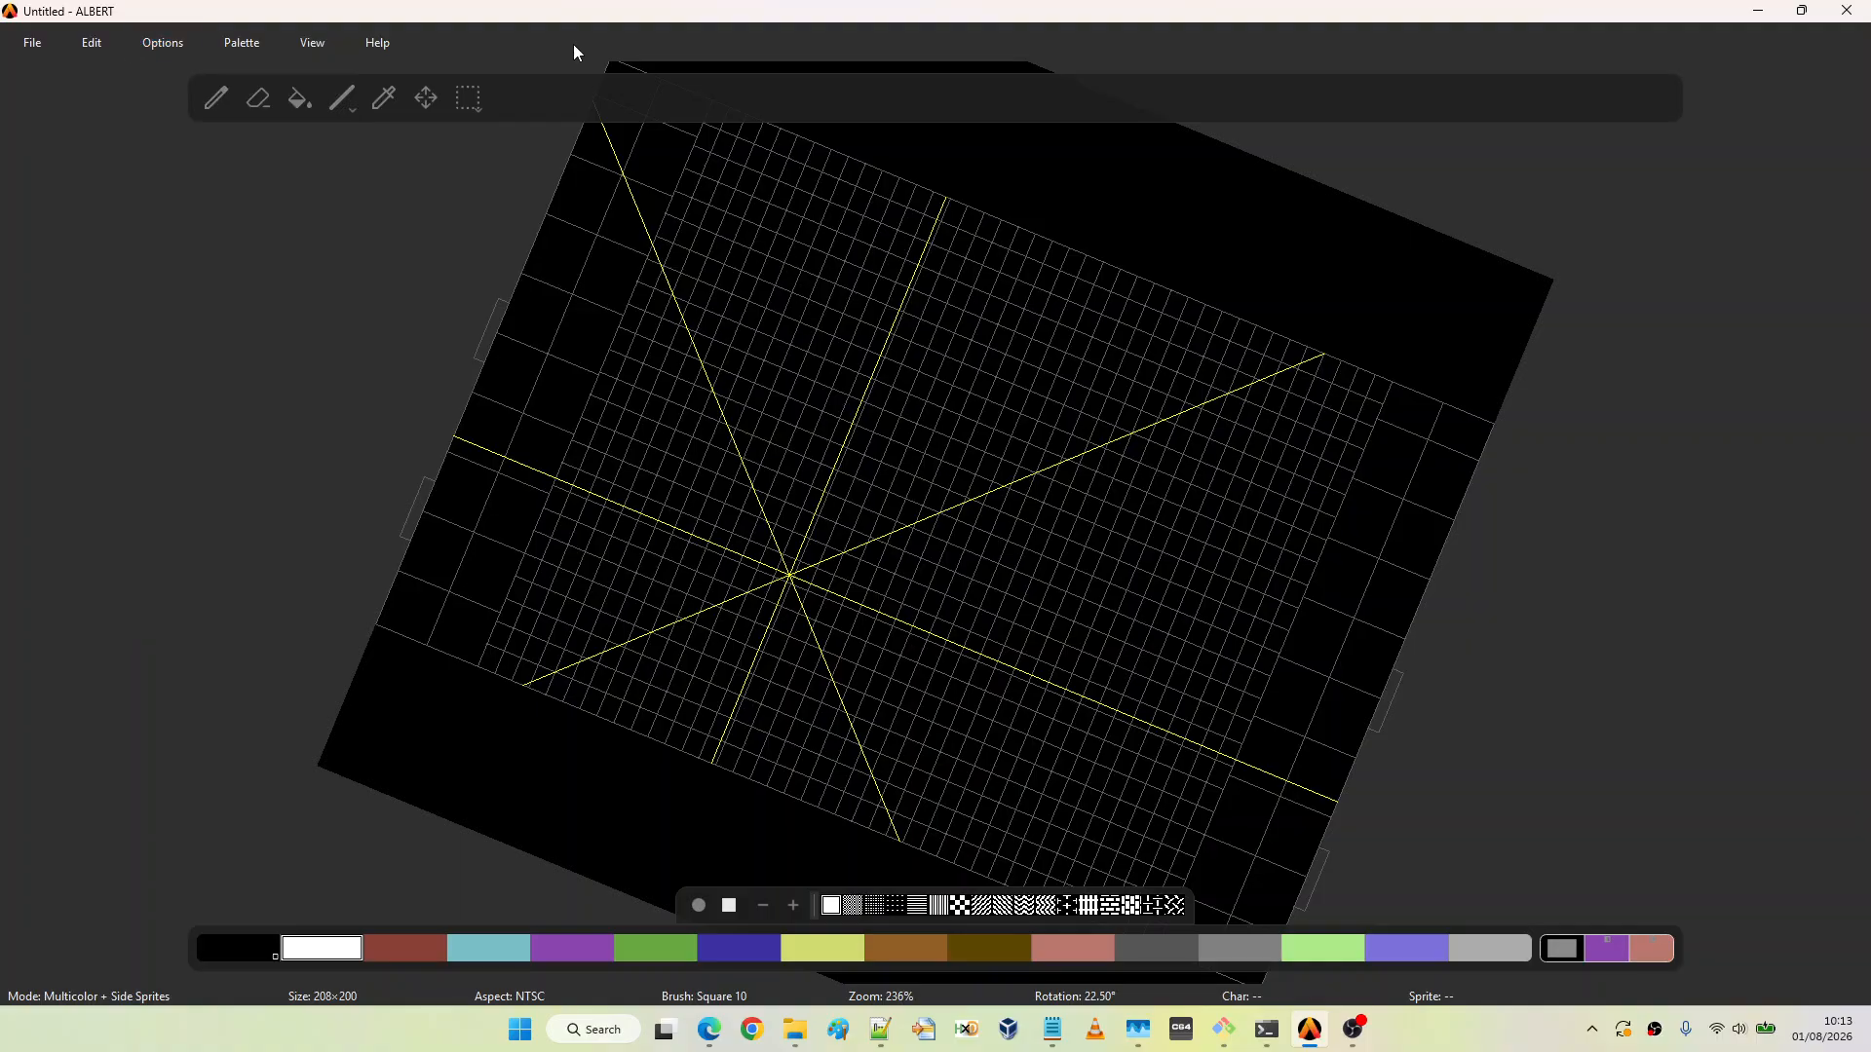
# Draw an outlined star on the lower-left part of the canvas with the large checkerboard texture, using yellow and light red
pyautogui.click(345, 103)
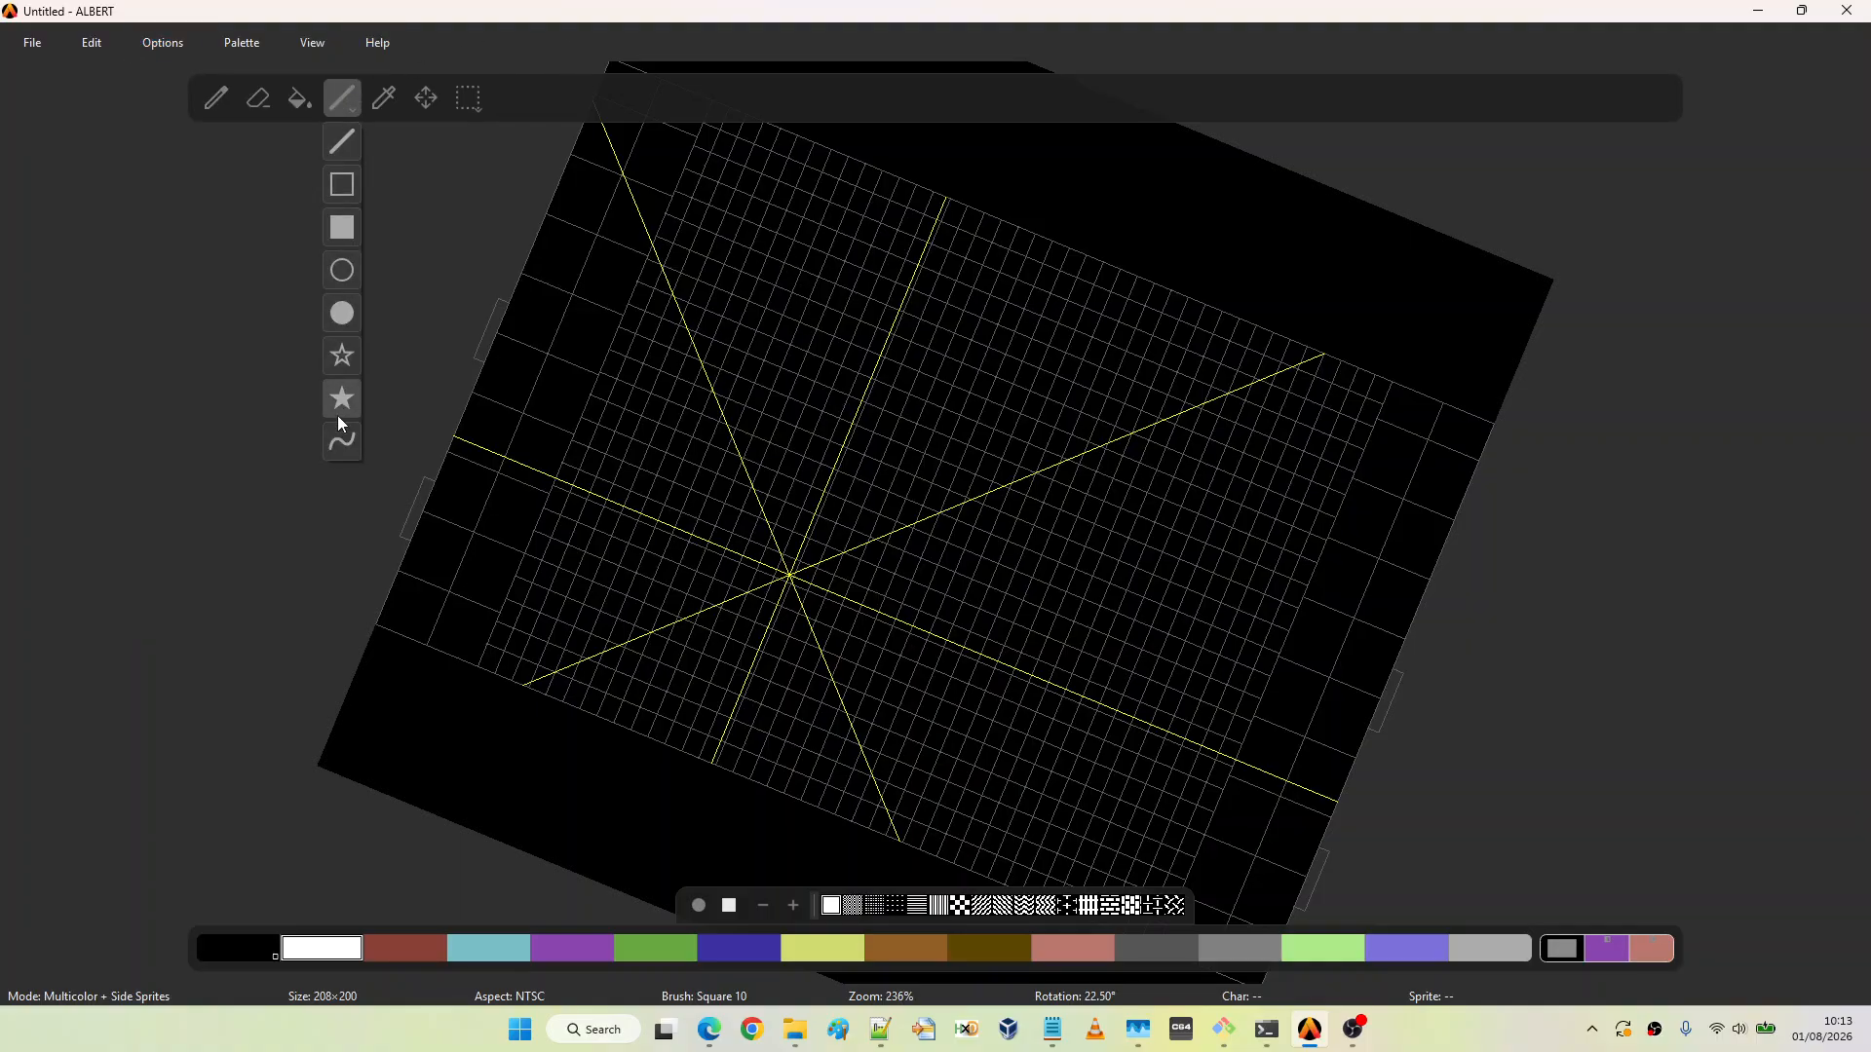
pyautogui.click(343, 359)
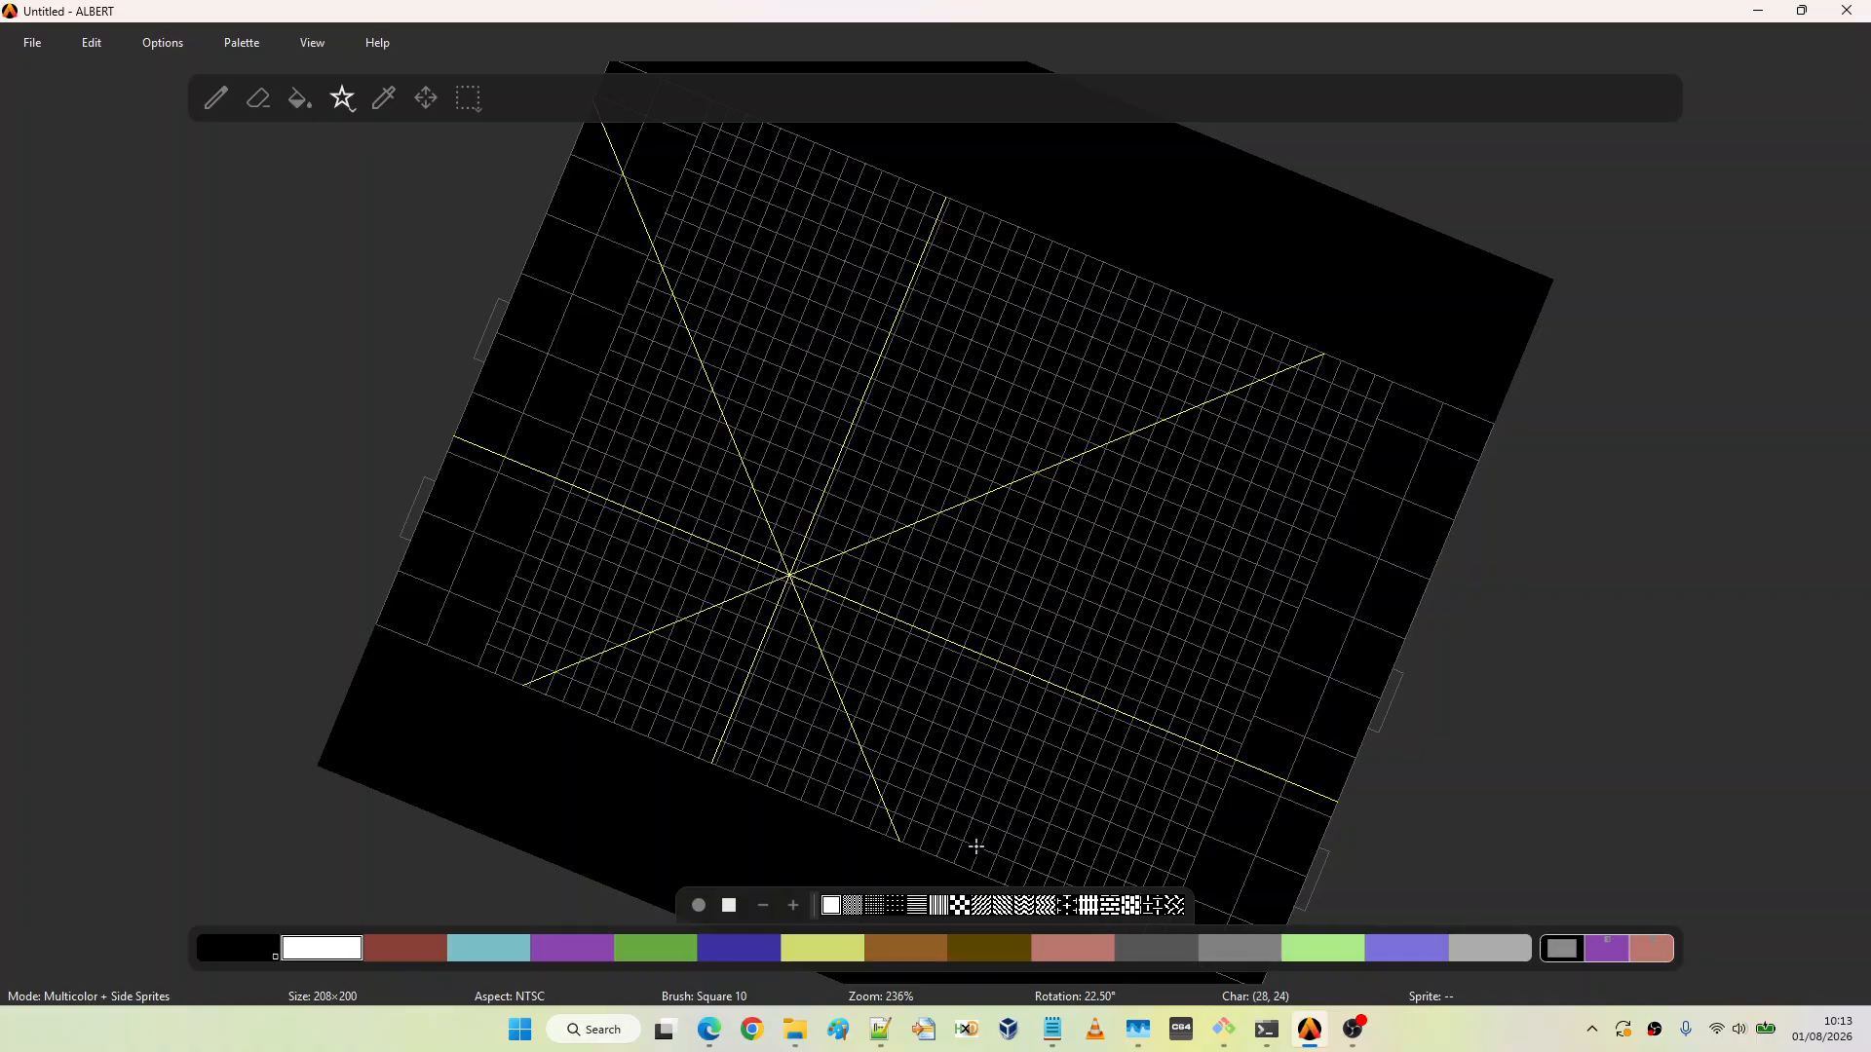
pyautogui.click(961, 908)
pyautogui.click(844, 947)
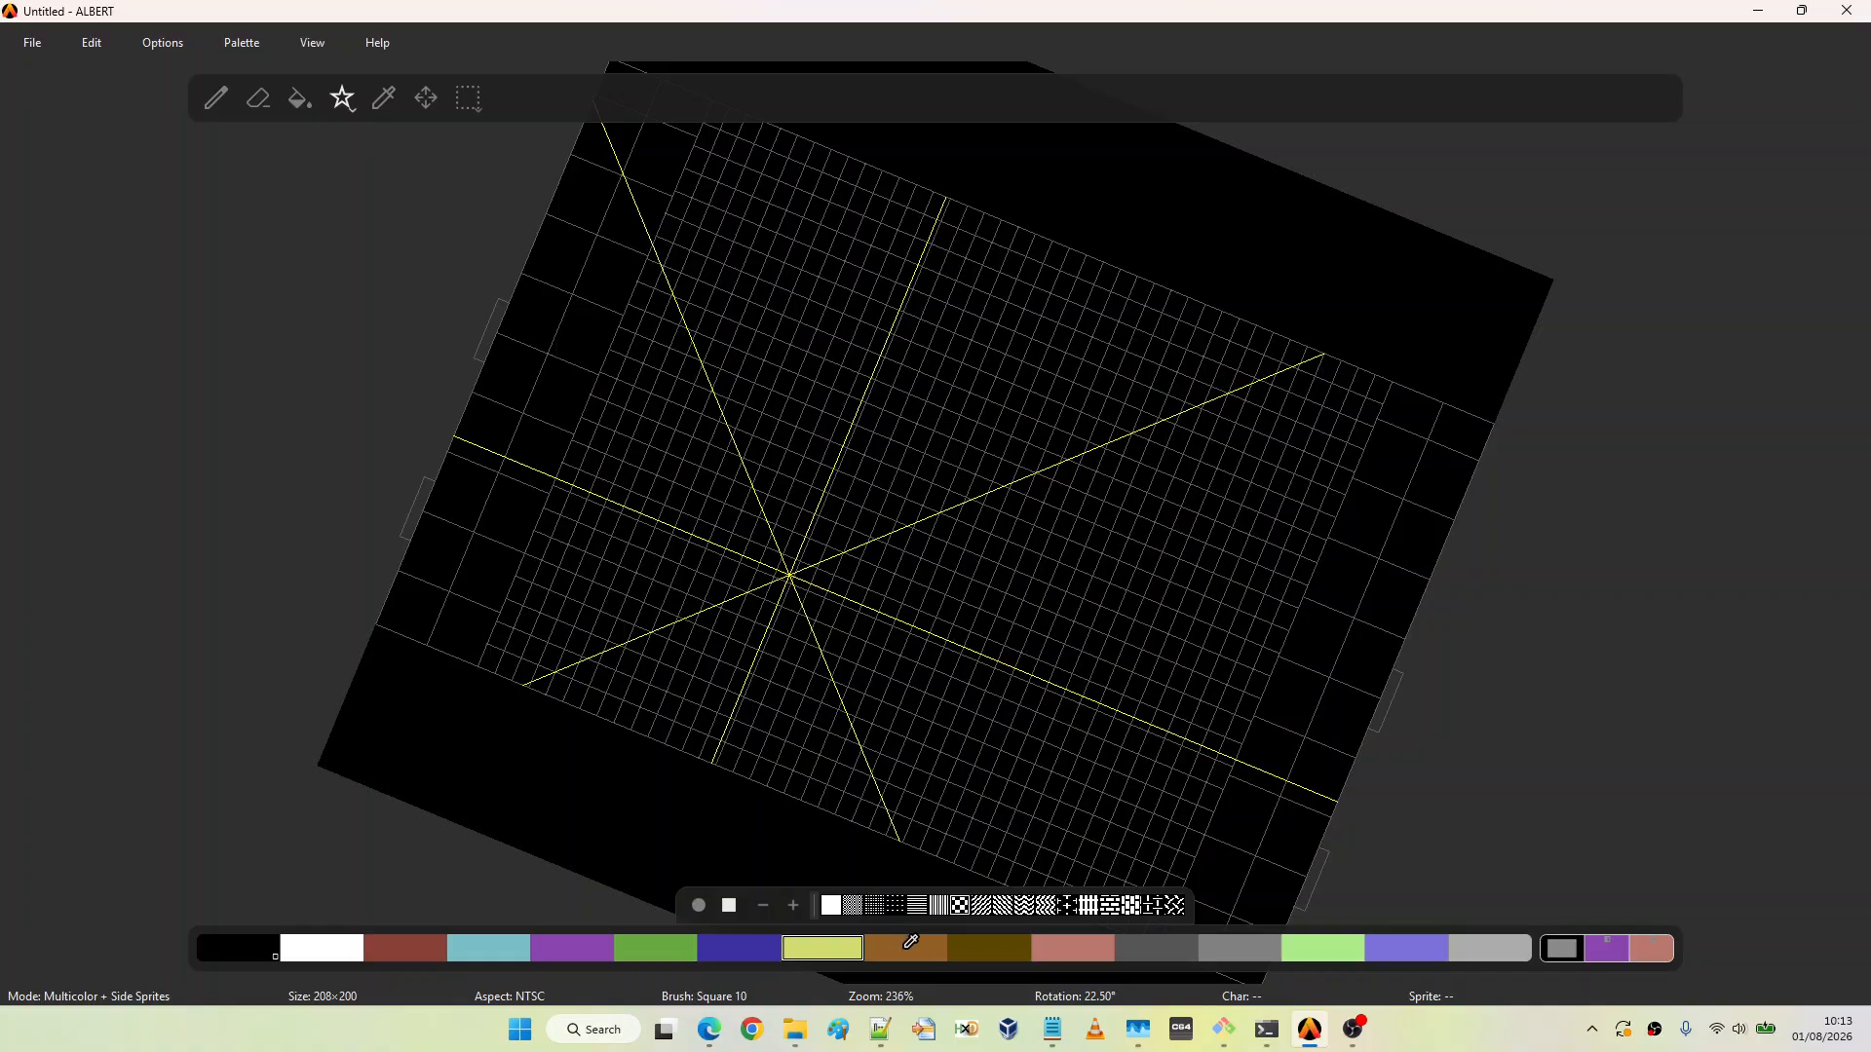
pyautogui.rightClick(1074, 941)
pyautogui.moveTo(500, 500); pyautogui.dragTo(698, 698)
# Move the star to the upper left of the symmetry centre and rotate it counter-clockwise
pyautogui.moveTo(647, 586); pyautogui.dragTo(737, 382)
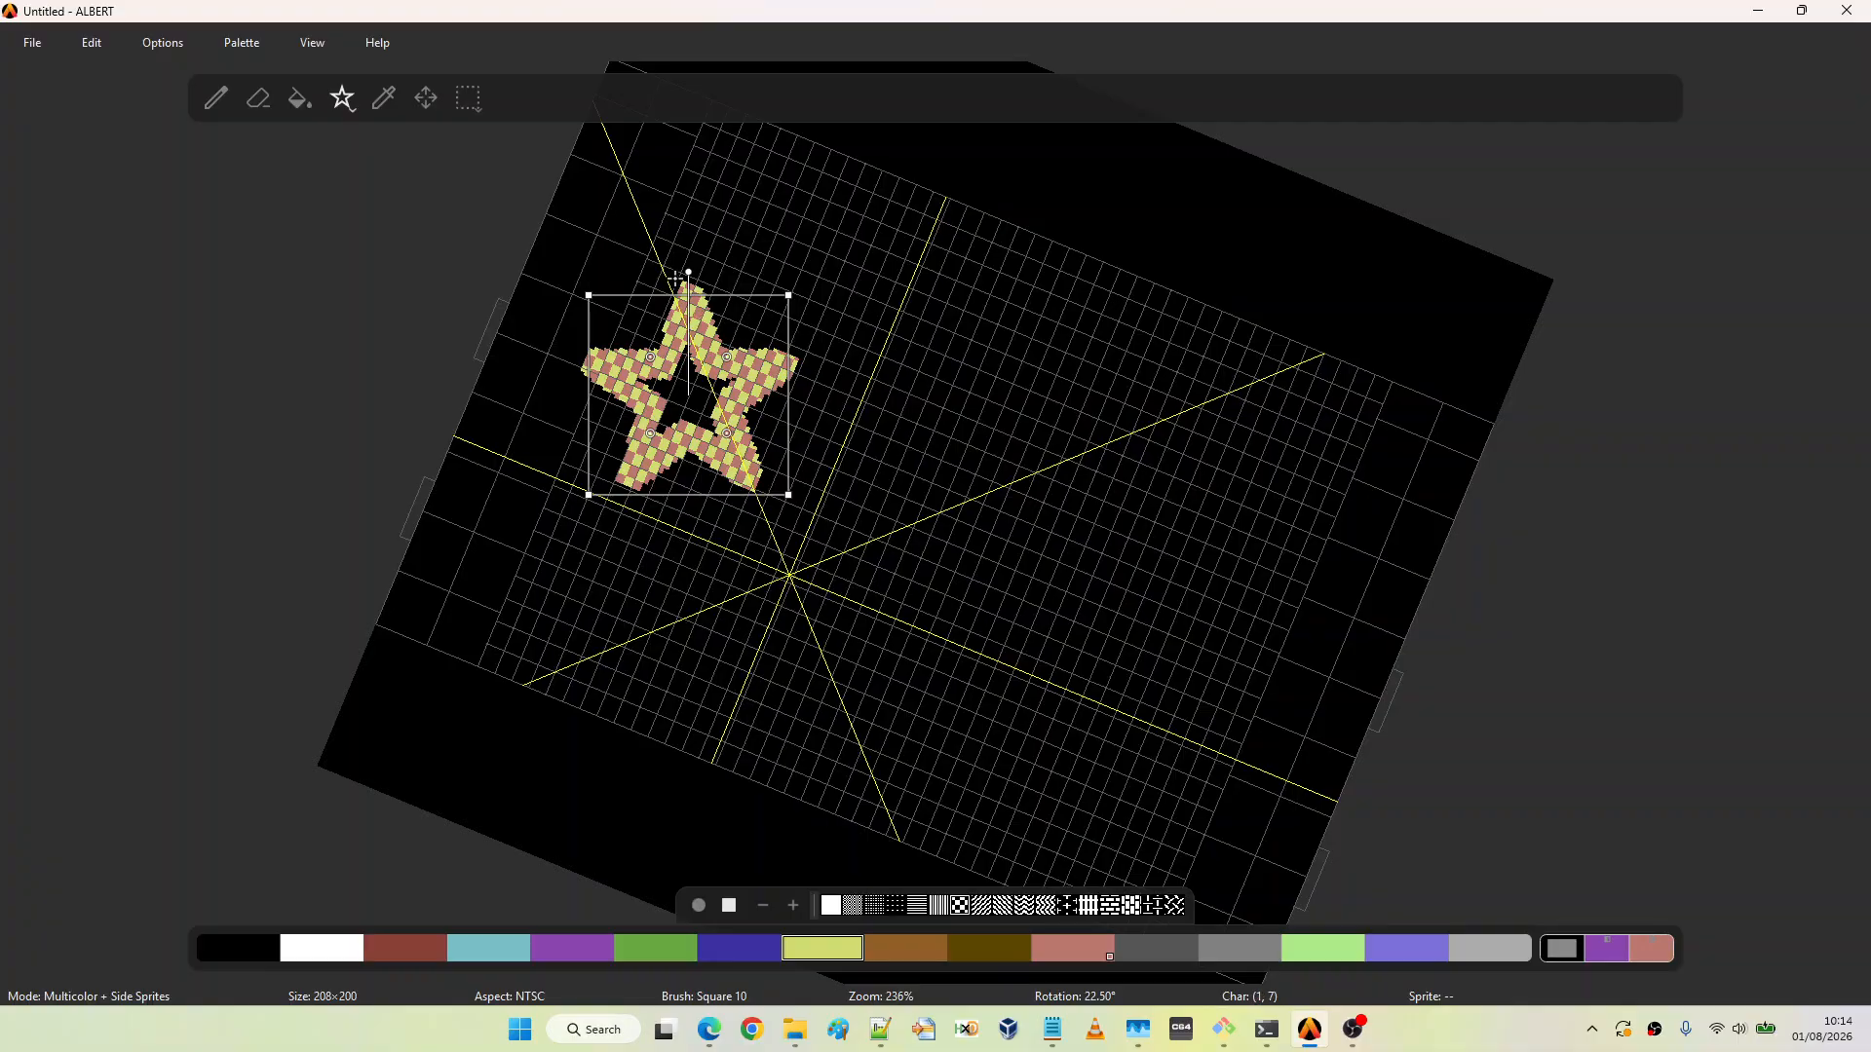
pyautogui.moveTo(690, 269); pyautogui.dragTo(615, 285)
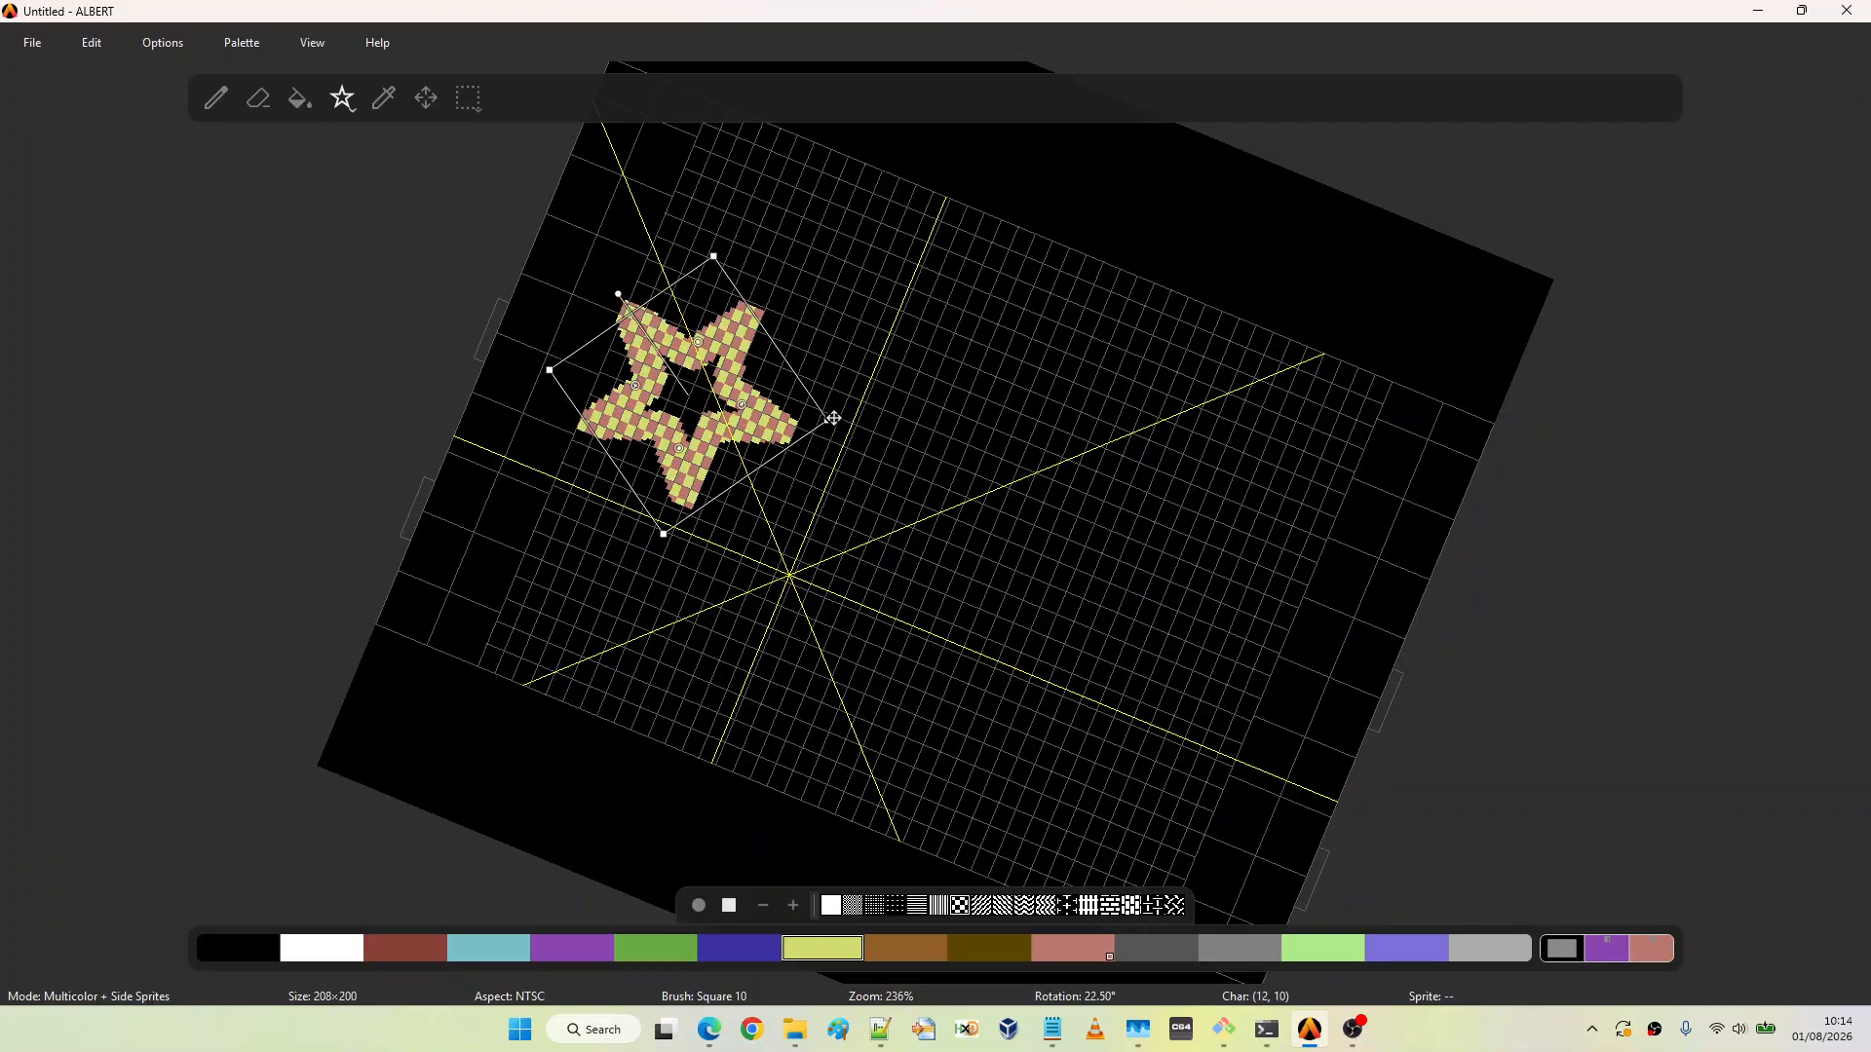
# Enlarge the star and distort its outline by moving individual corners of its bounding box inward
pyautogui.moveTo(833, 418); pyautogui.dragTo(917, 451)
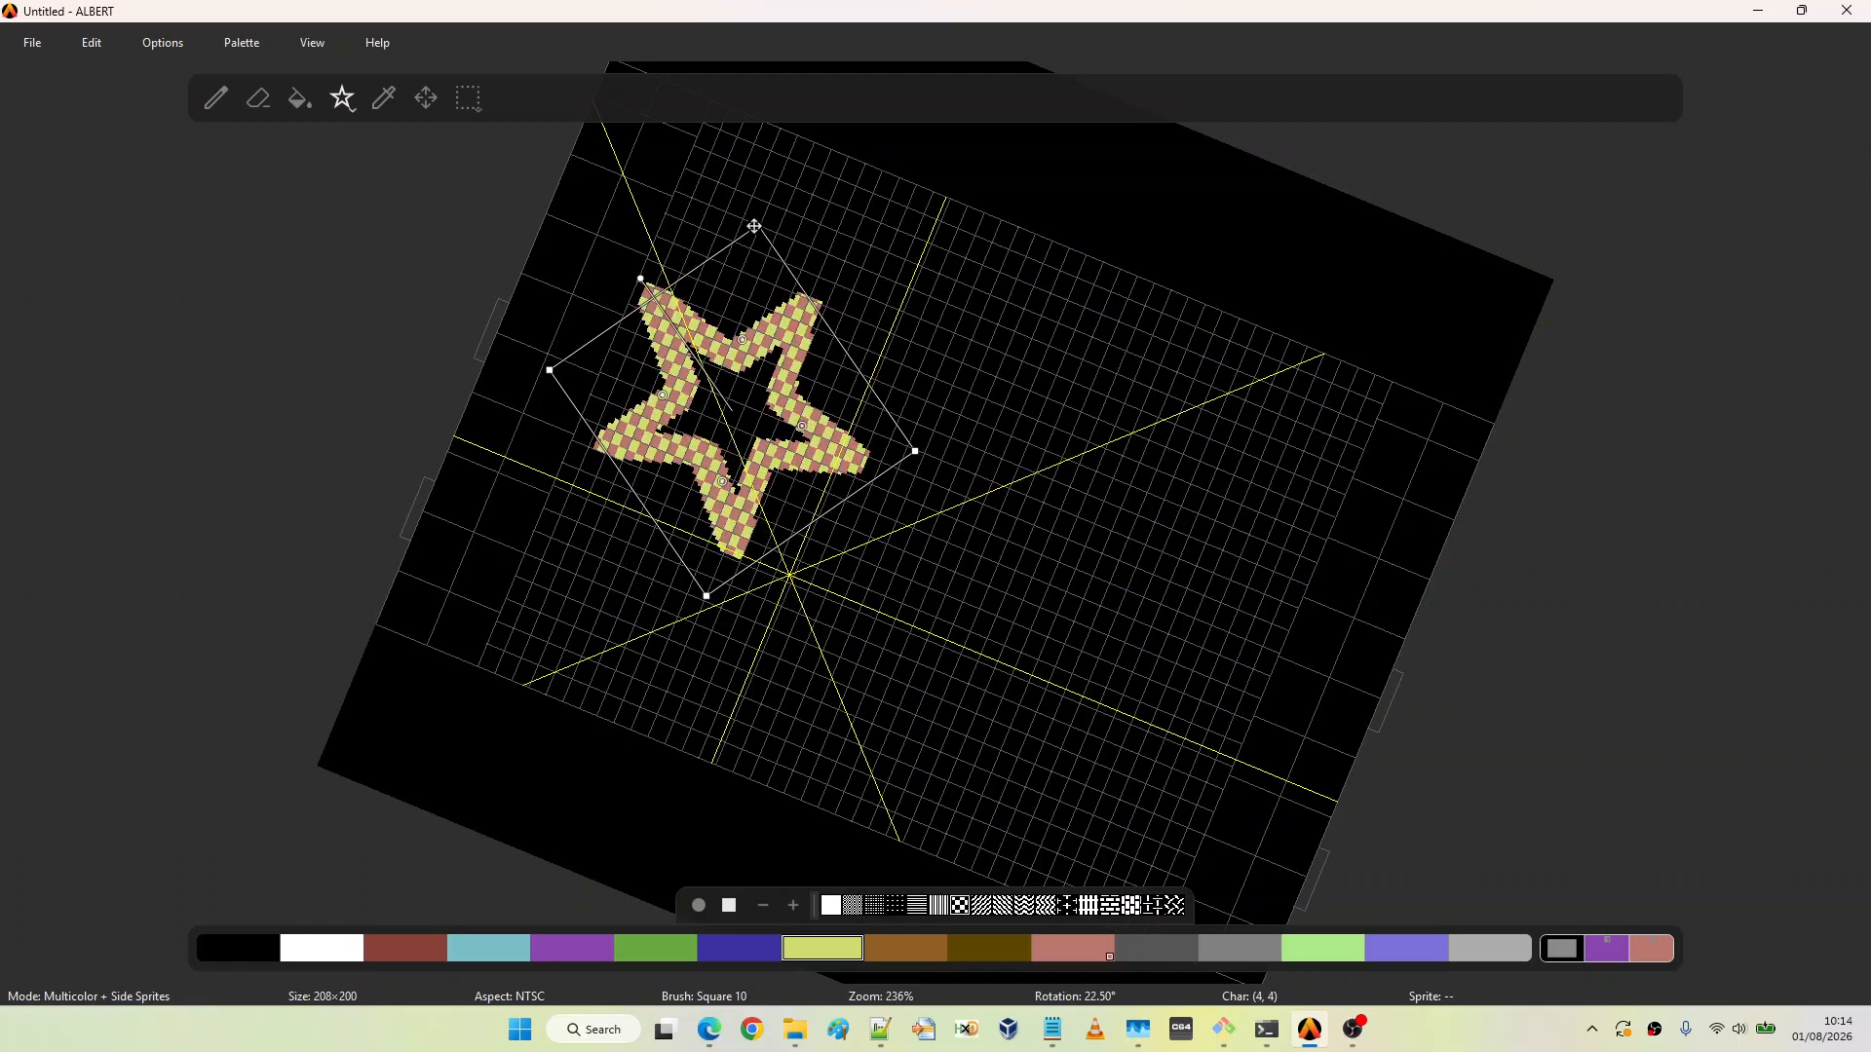
pyautogui.moveTo(754, 226)
pyautogui.mouseDown()
pyautogui.moveTo(721, 229)
pyautogui.moveTo(770, 216)
pyautogui.mouseUp()
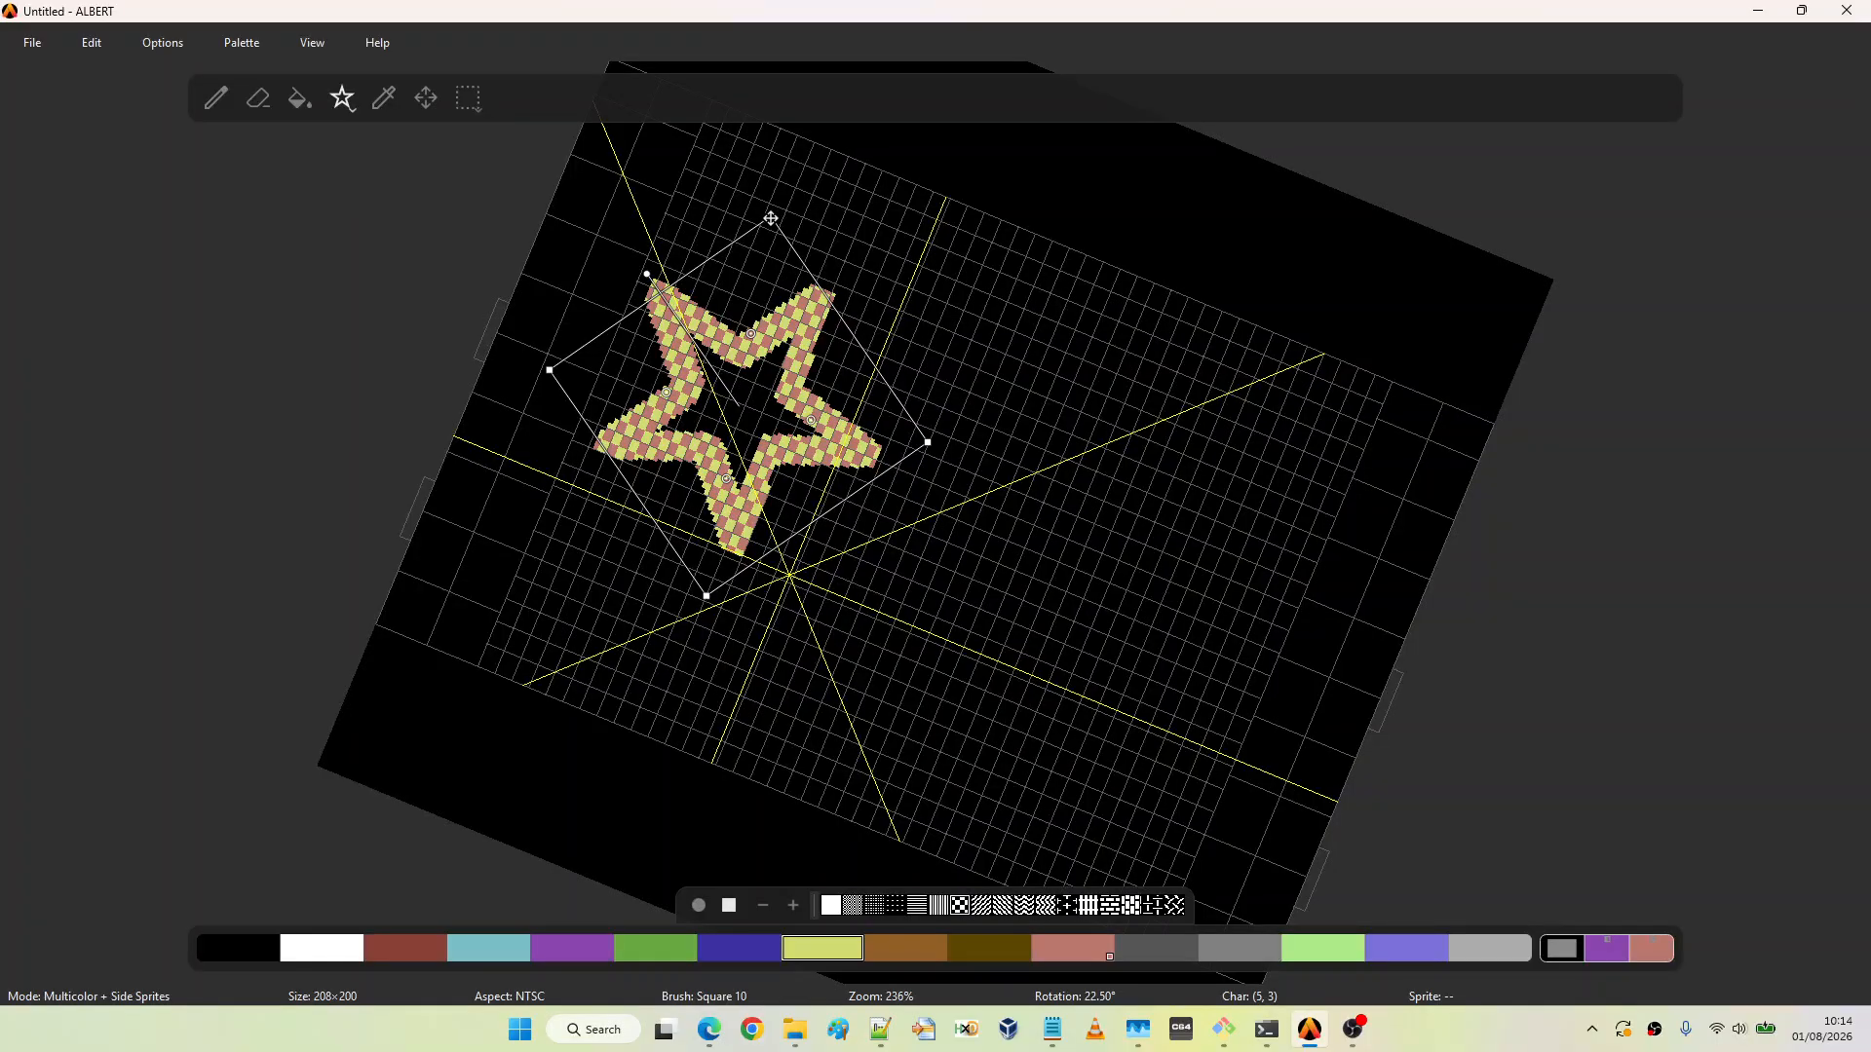
pyautogui.press('super')
pyautogui.press('super')
pyautogui.moveTo(772, 216); pyautogui.dragTo(719, 259)
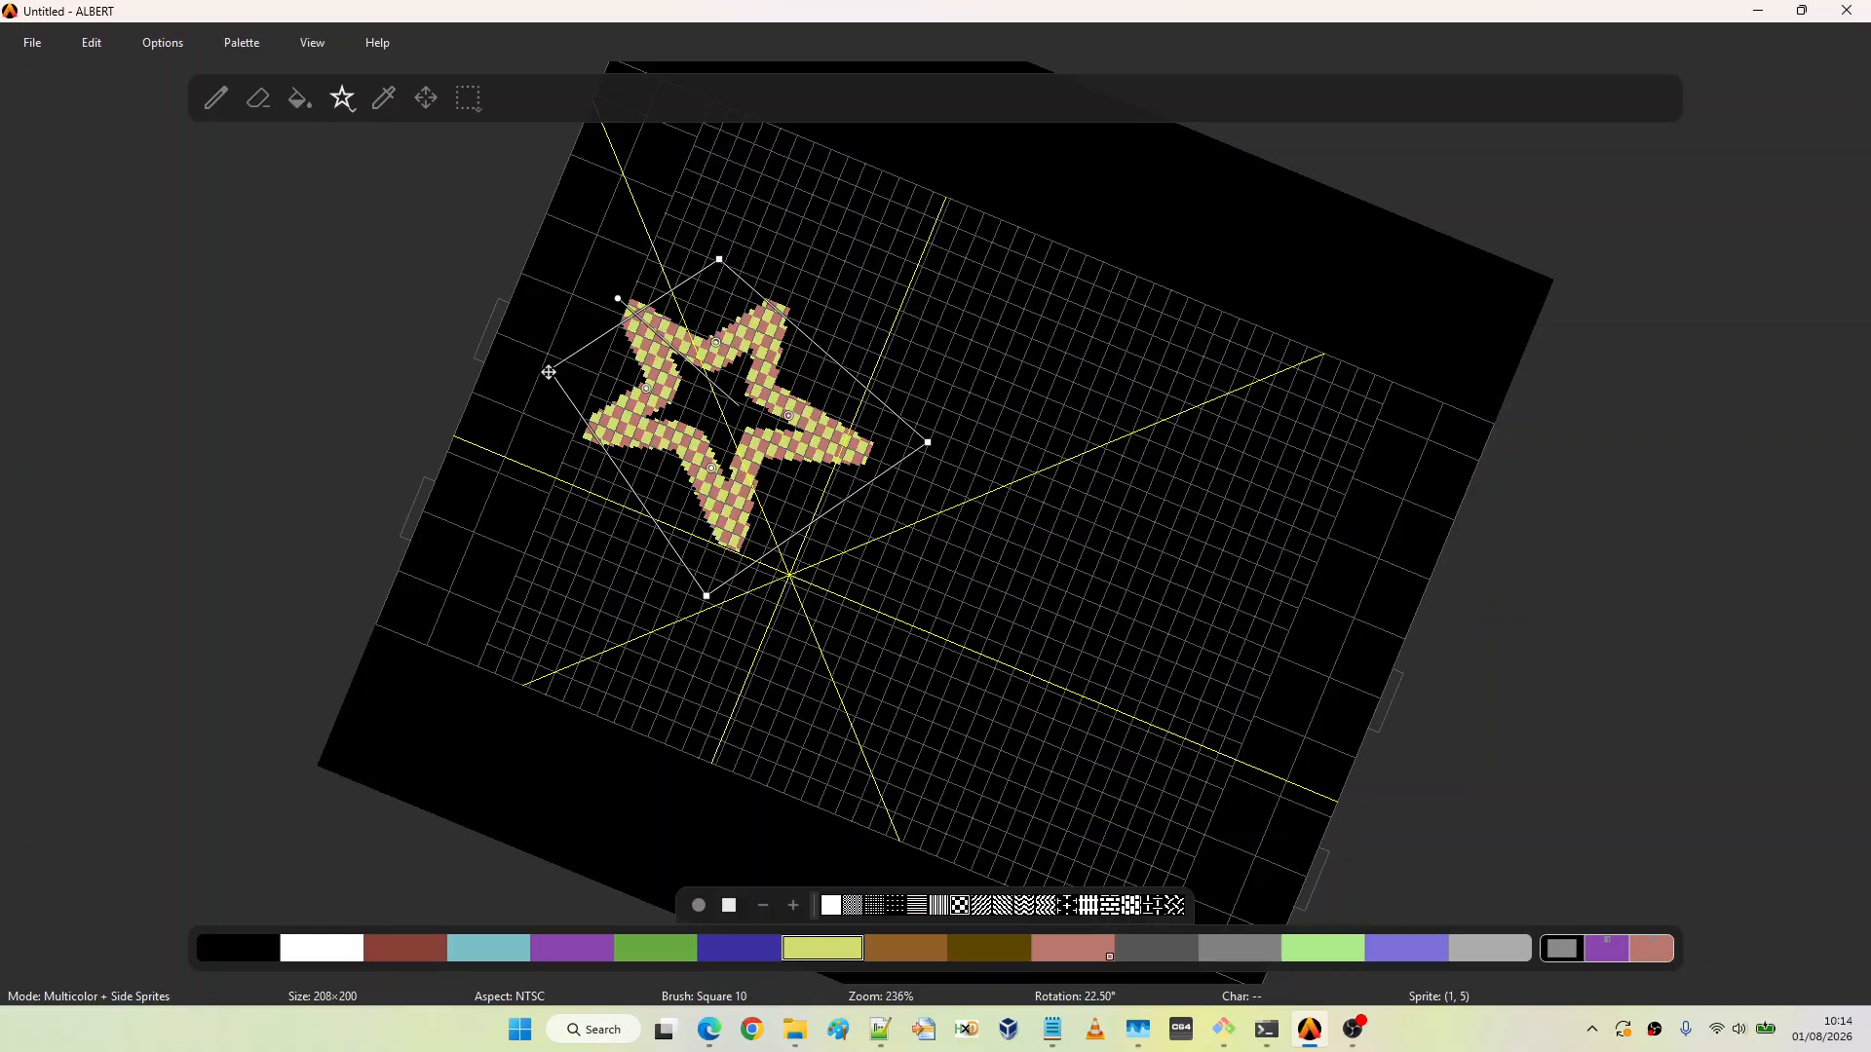
pyautogui.moveTo(549, 372); pyautogui.dragTo(608, 340)
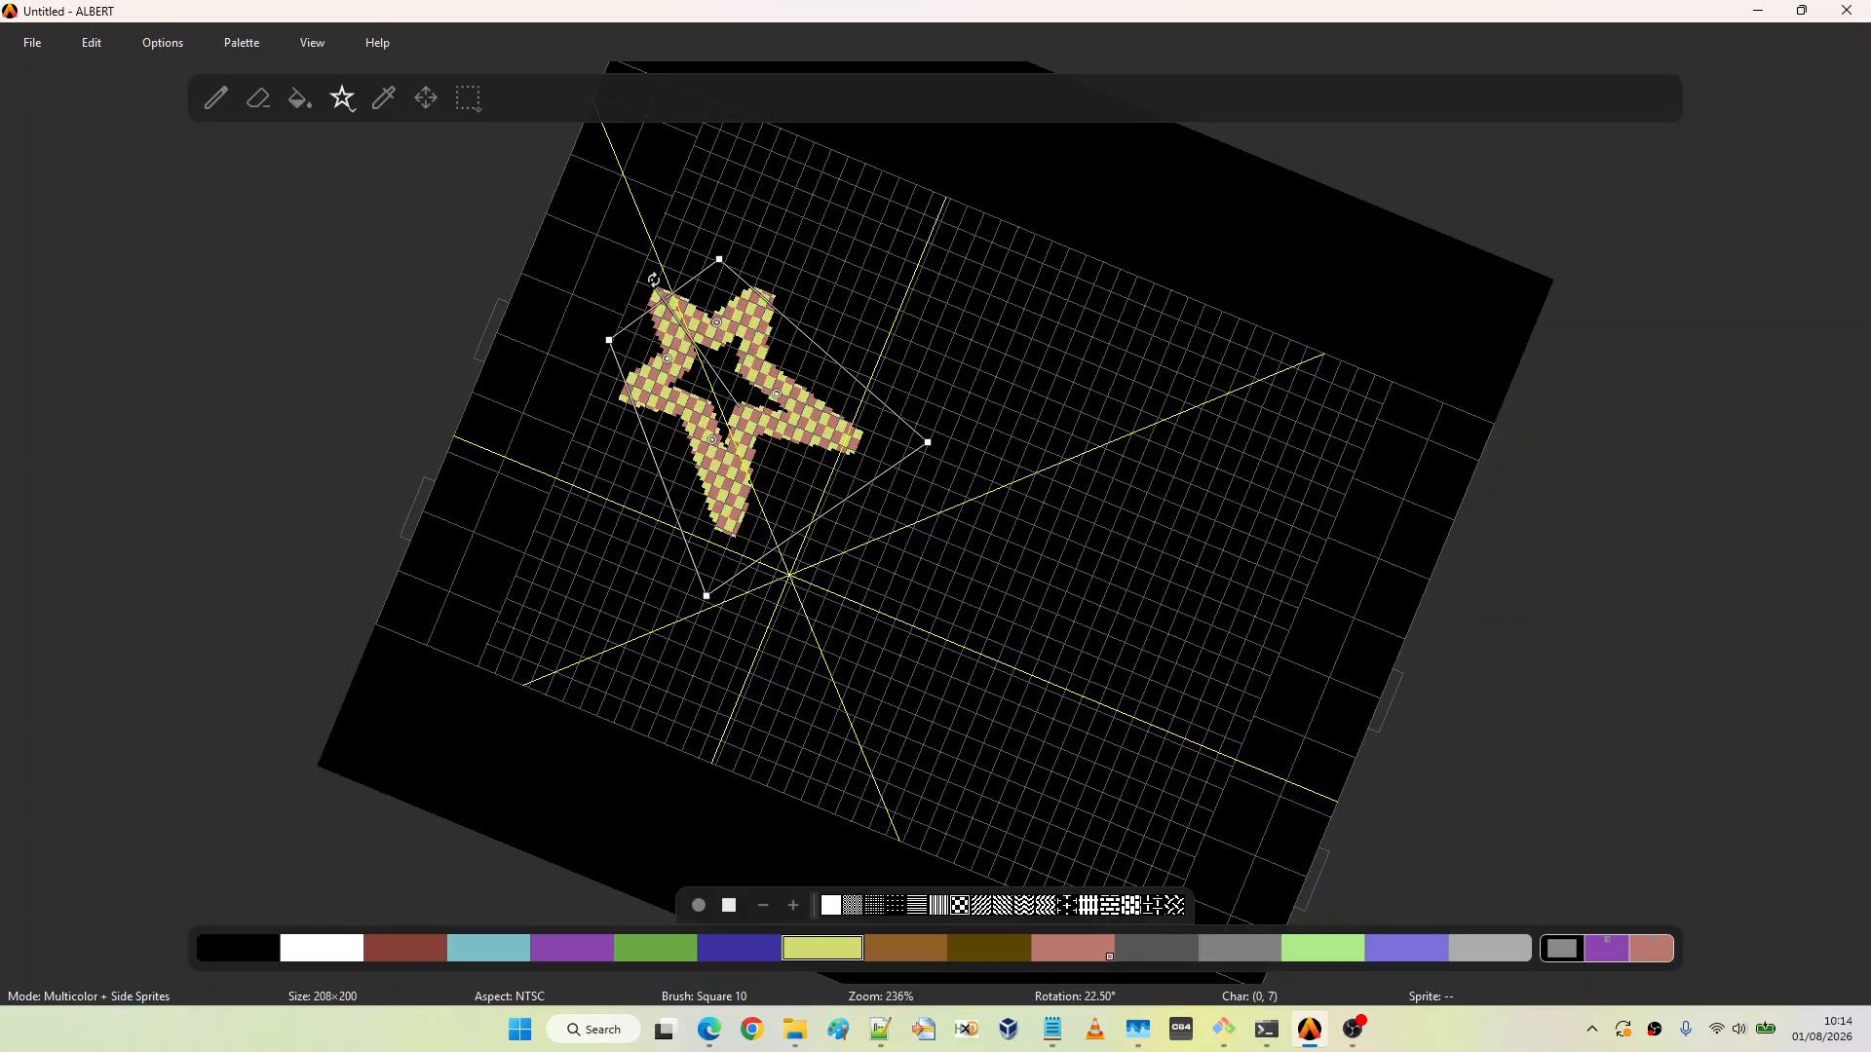
# Turn the distorted star upright, spread its inner points outward, and discard the uncommitted shape
pyautogui.moveTo(654, 279); pyautogui.dragTo(746, 253)
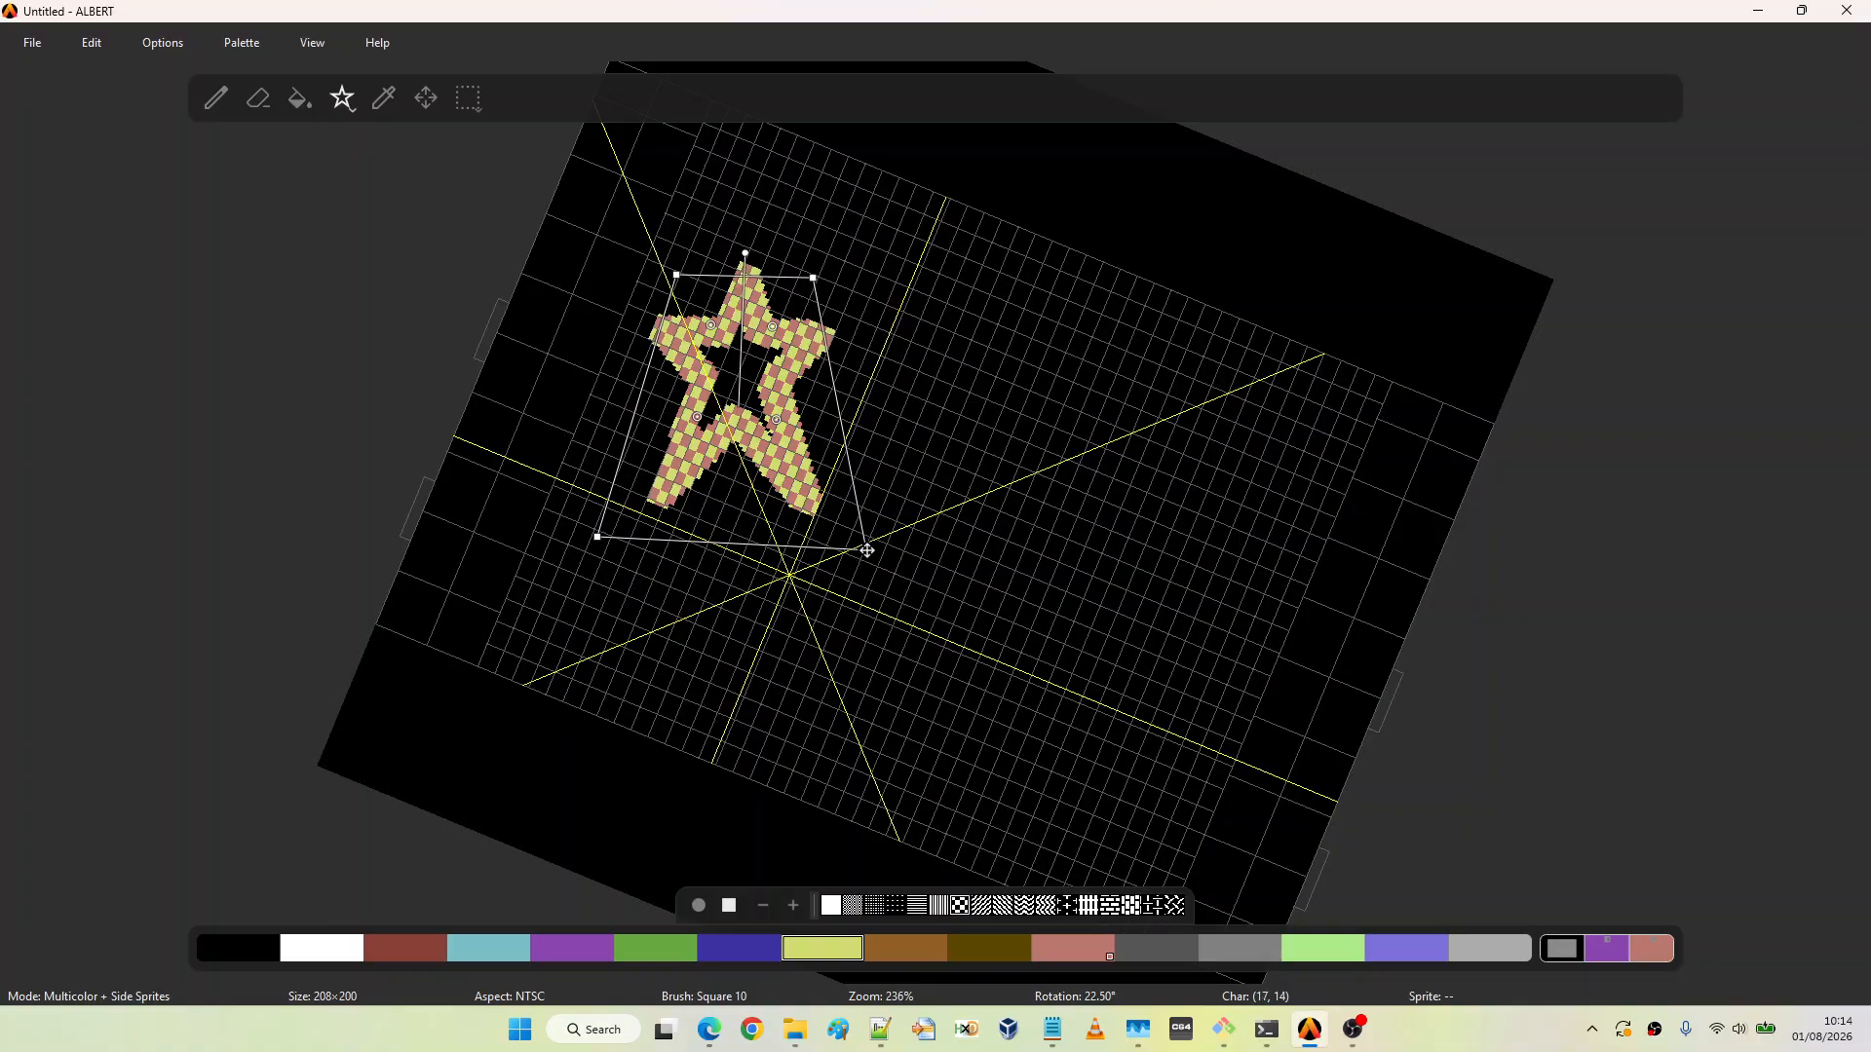
pyautogui.moveTo(867, 550); pyautogui.dragTo(924, 453)
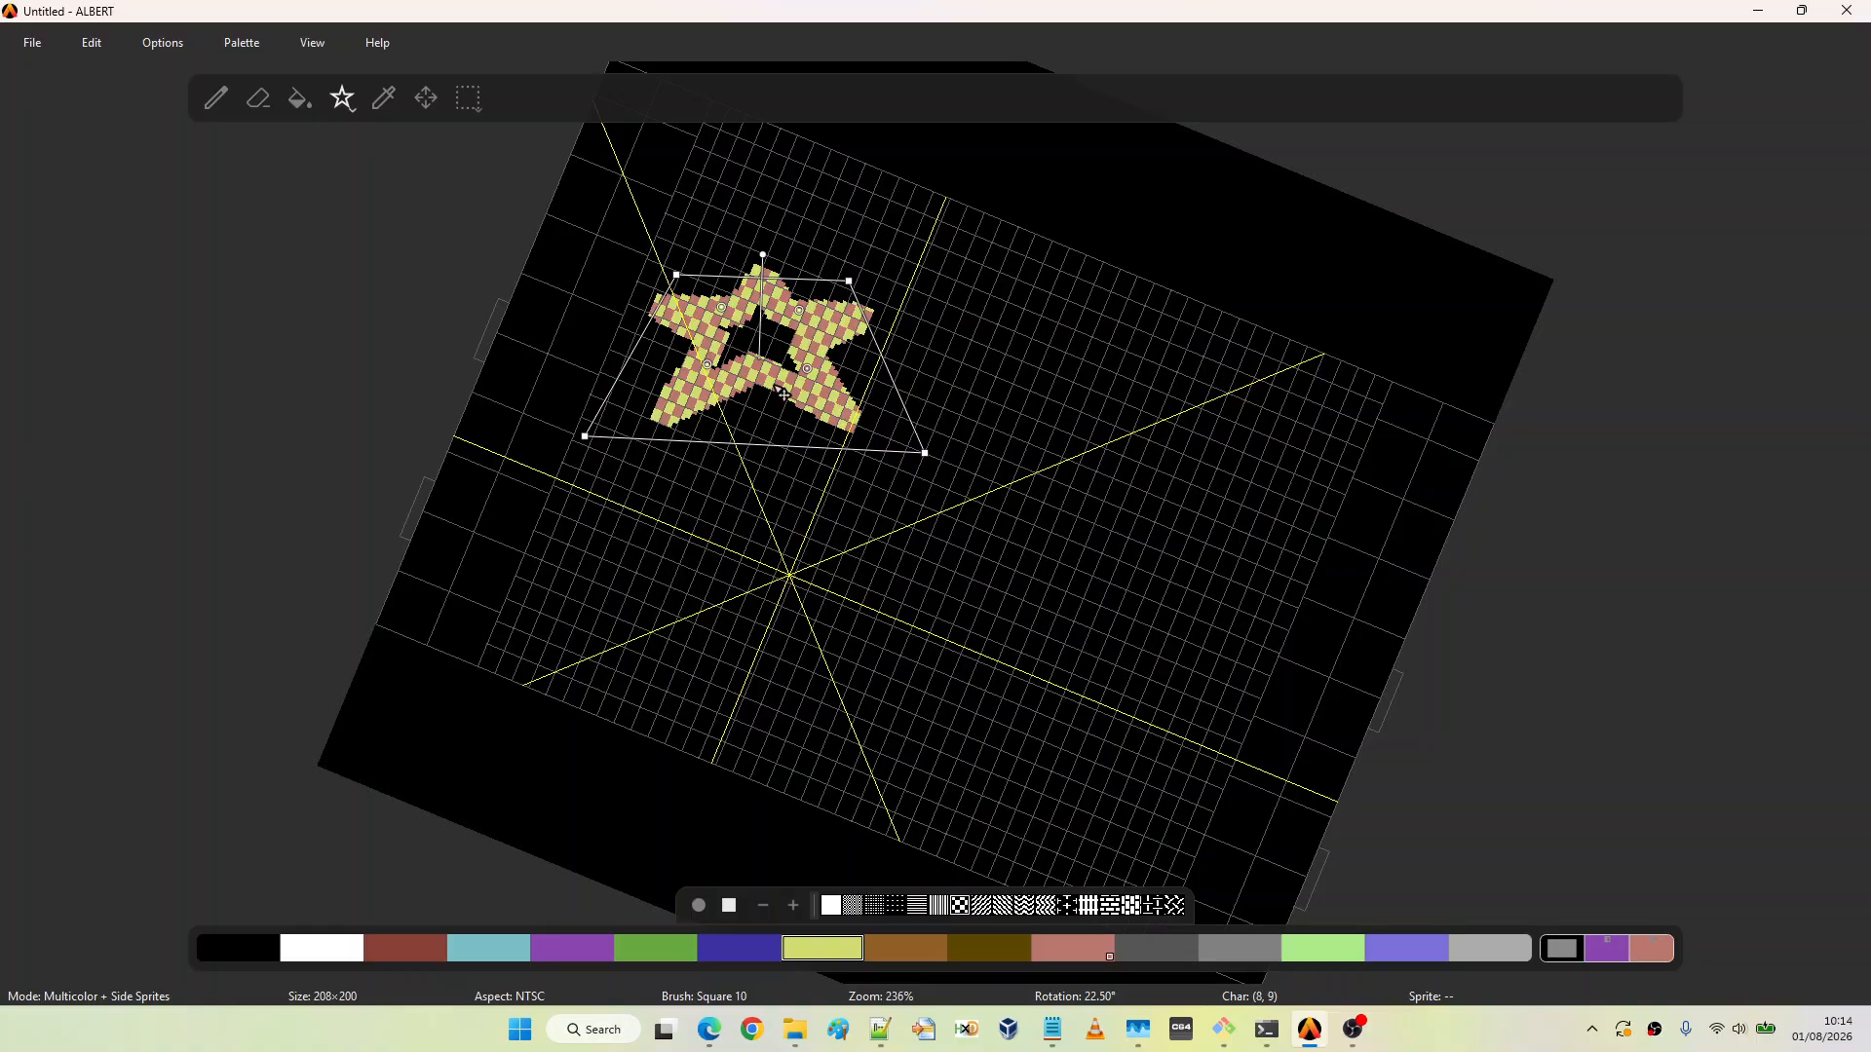
pyautogui.moveTo(807, 368); pyautogui.dragTo(844, 389)
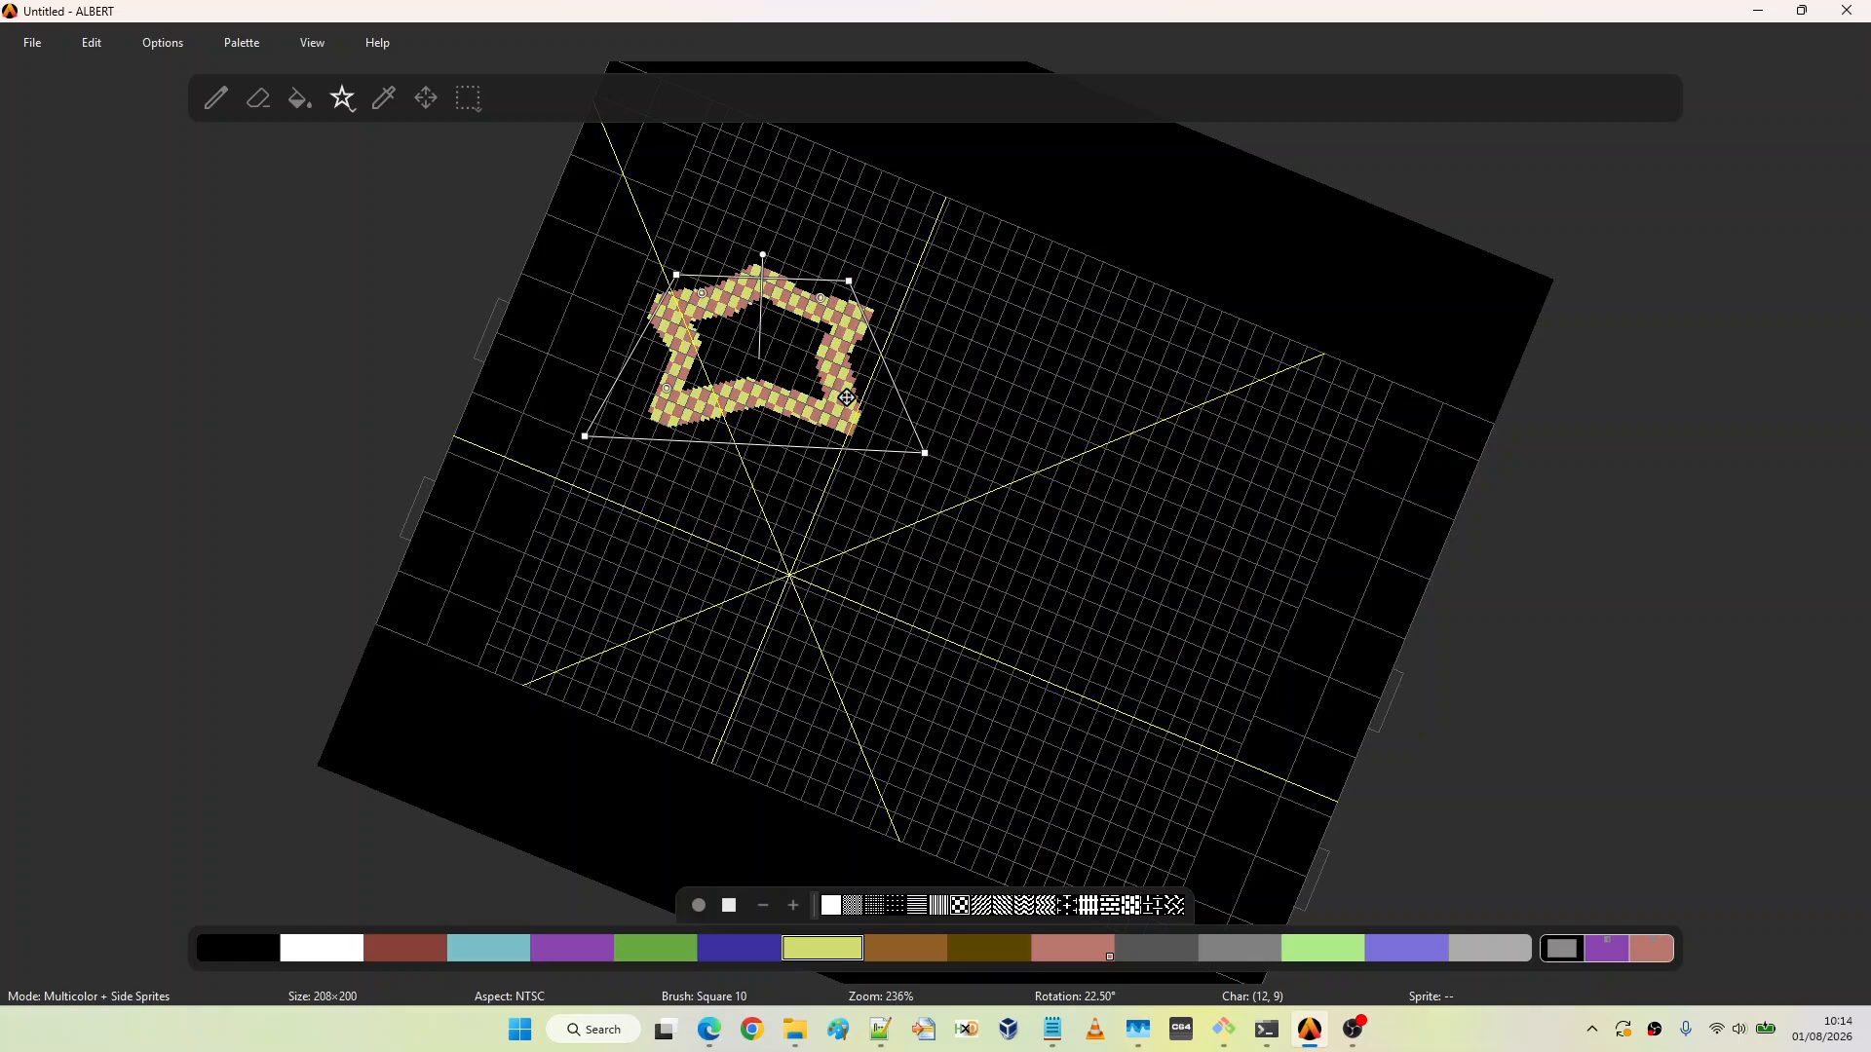
pyautogui.moveTo(847, 398); pyautogui.dragTo(851, 400)
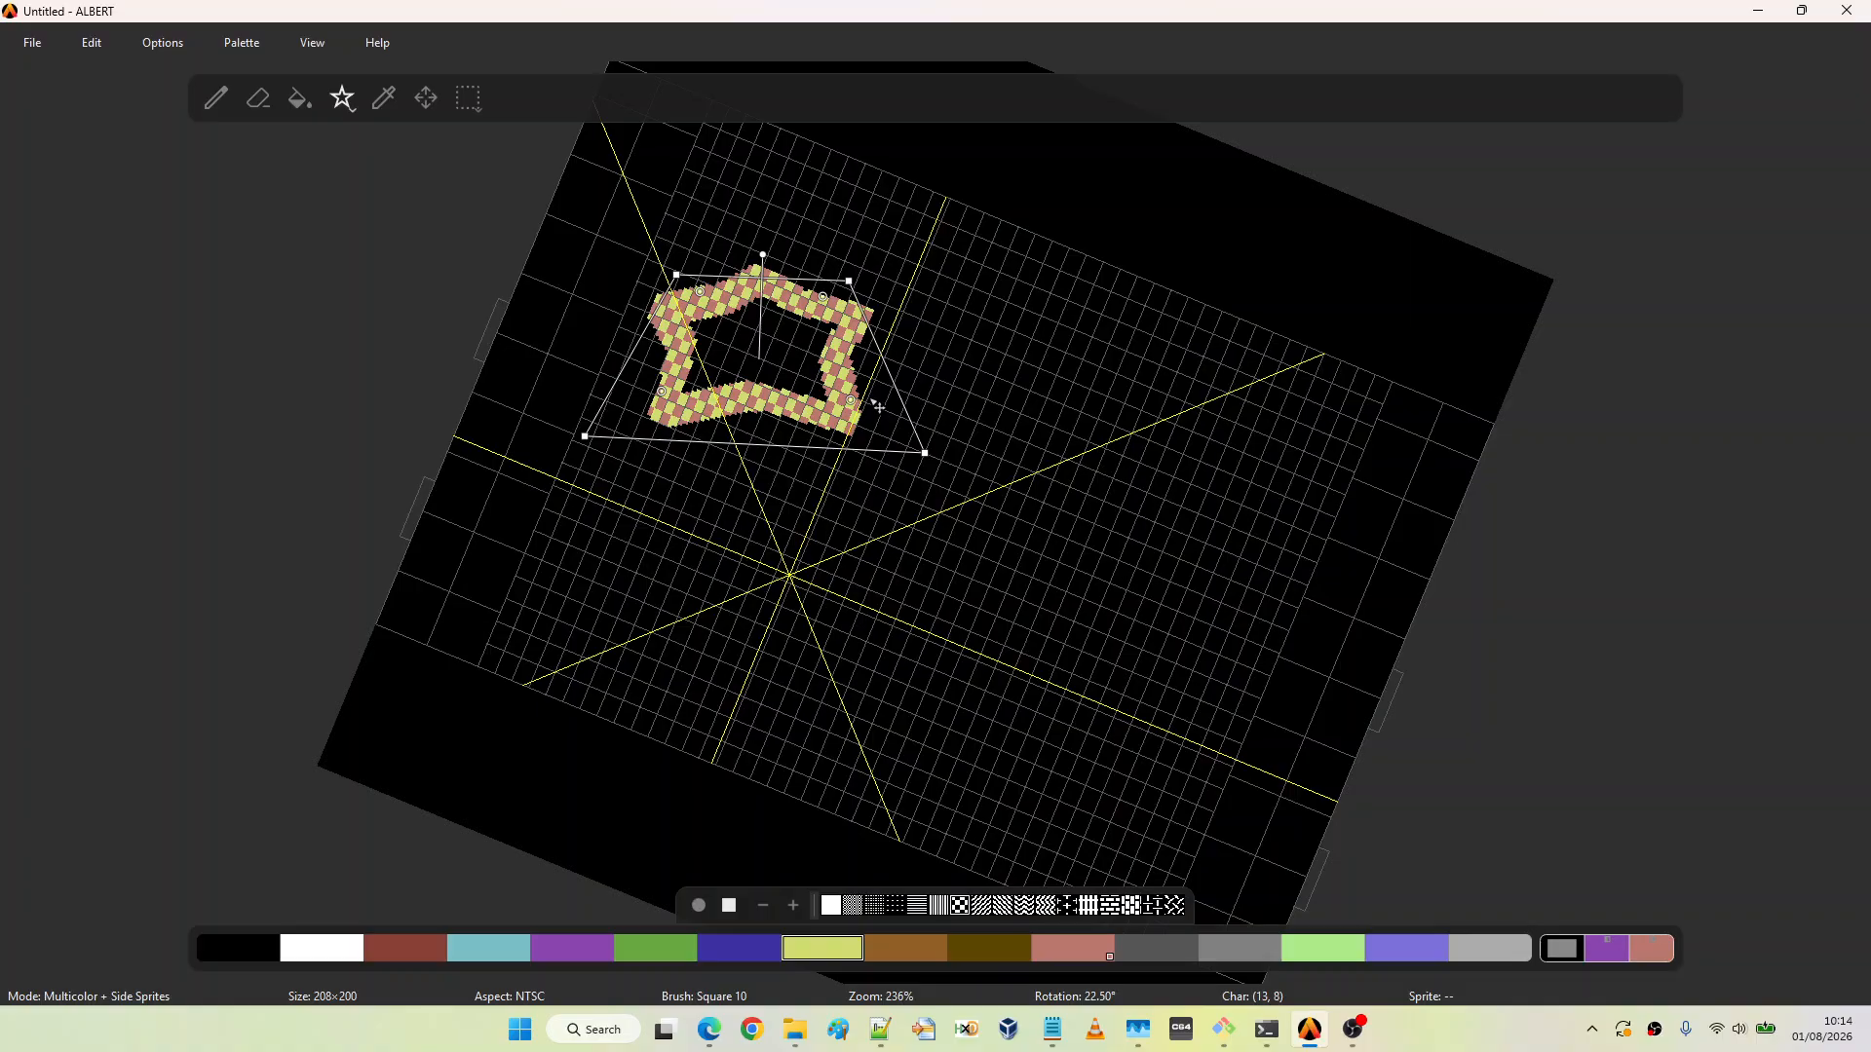
pyautogui.press('Escape')
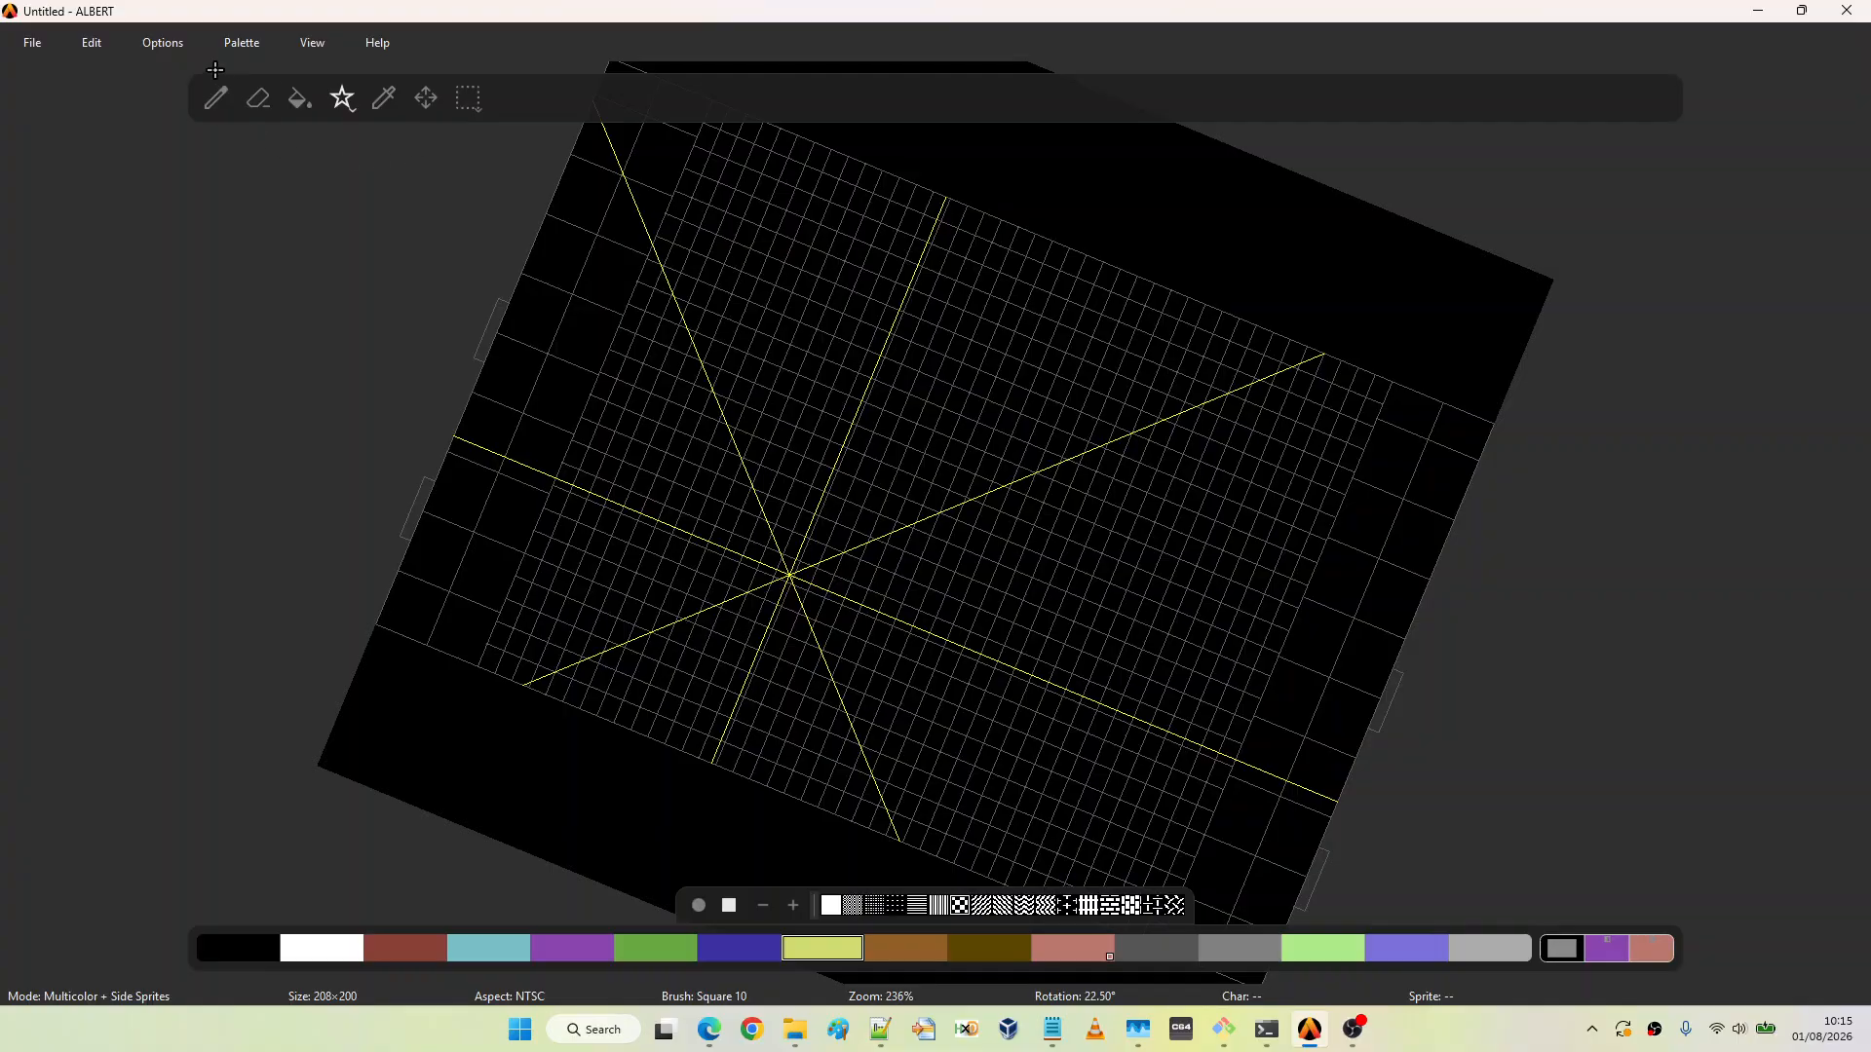
# Apply the kaleidoscope symmetry to shapes and draw an outlined star left of the axes' centre, rotated counter-clockwise
pyautogui.click(163, 42)
pyautogui.moveTo(275, 529)
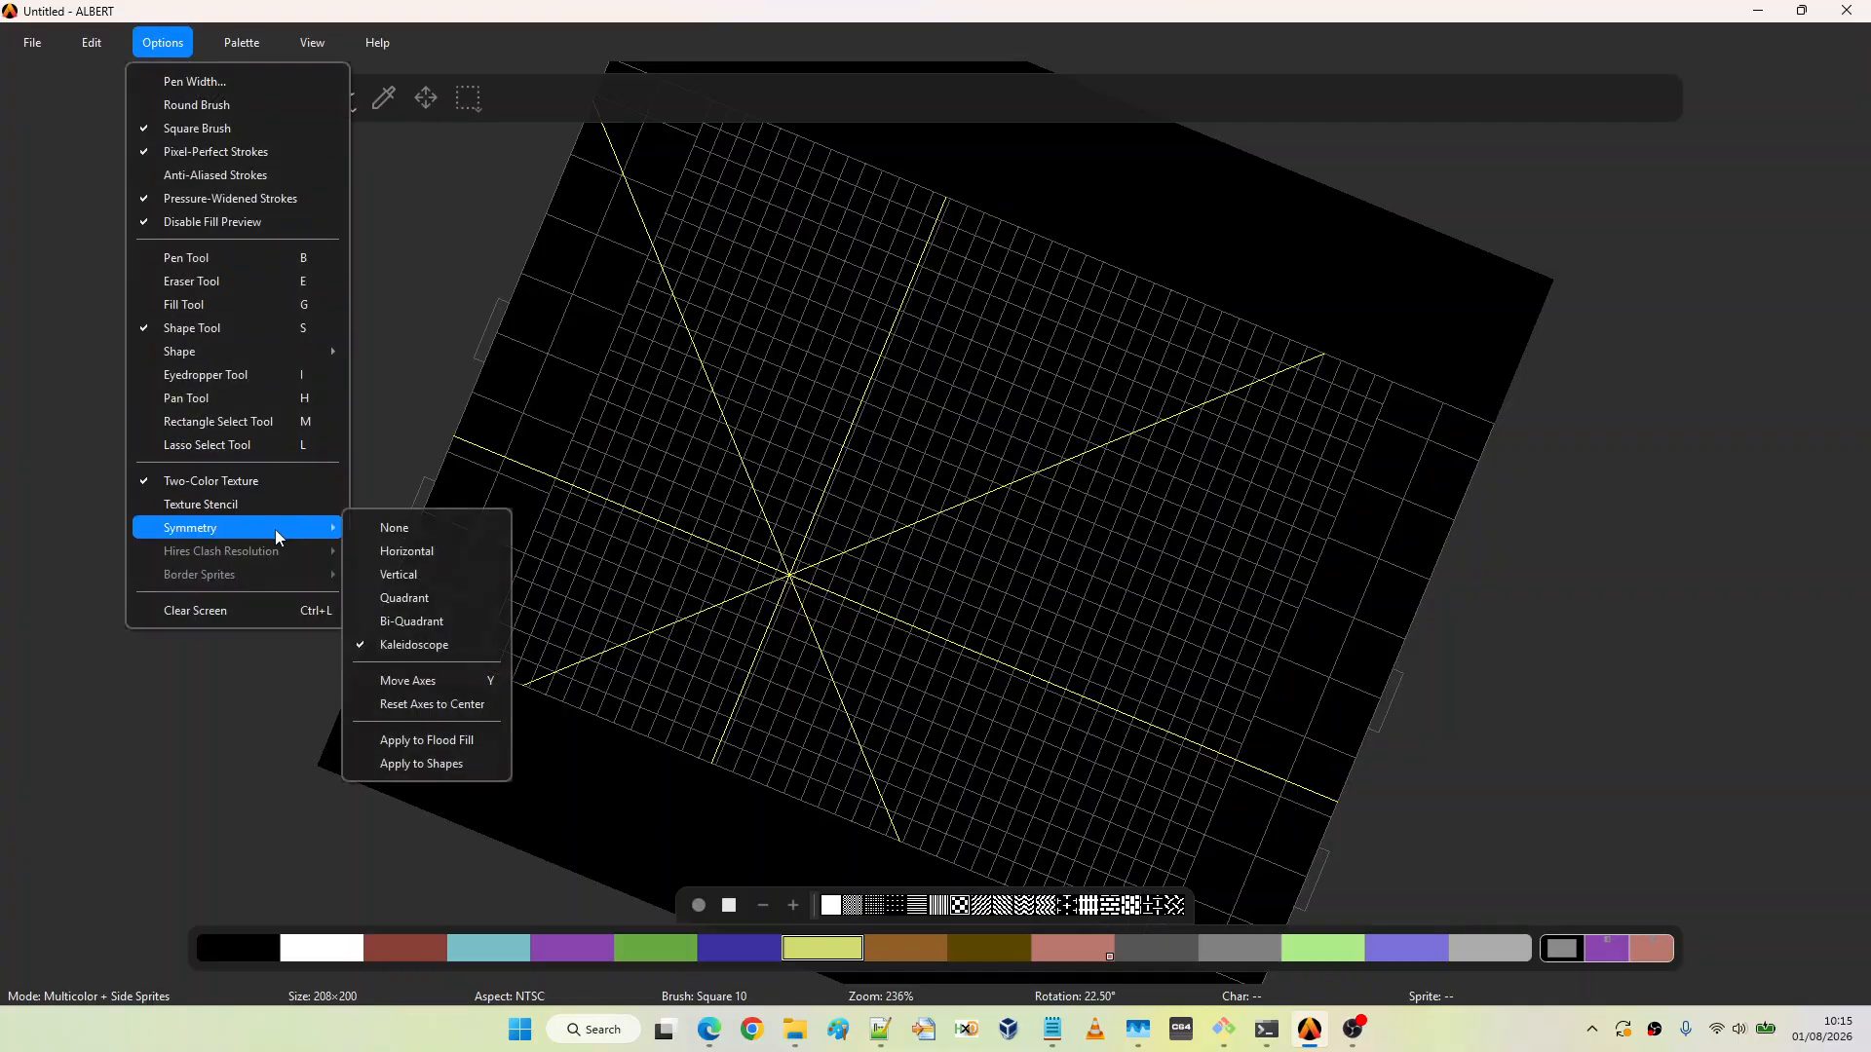
pyautogui.click(465, 763)
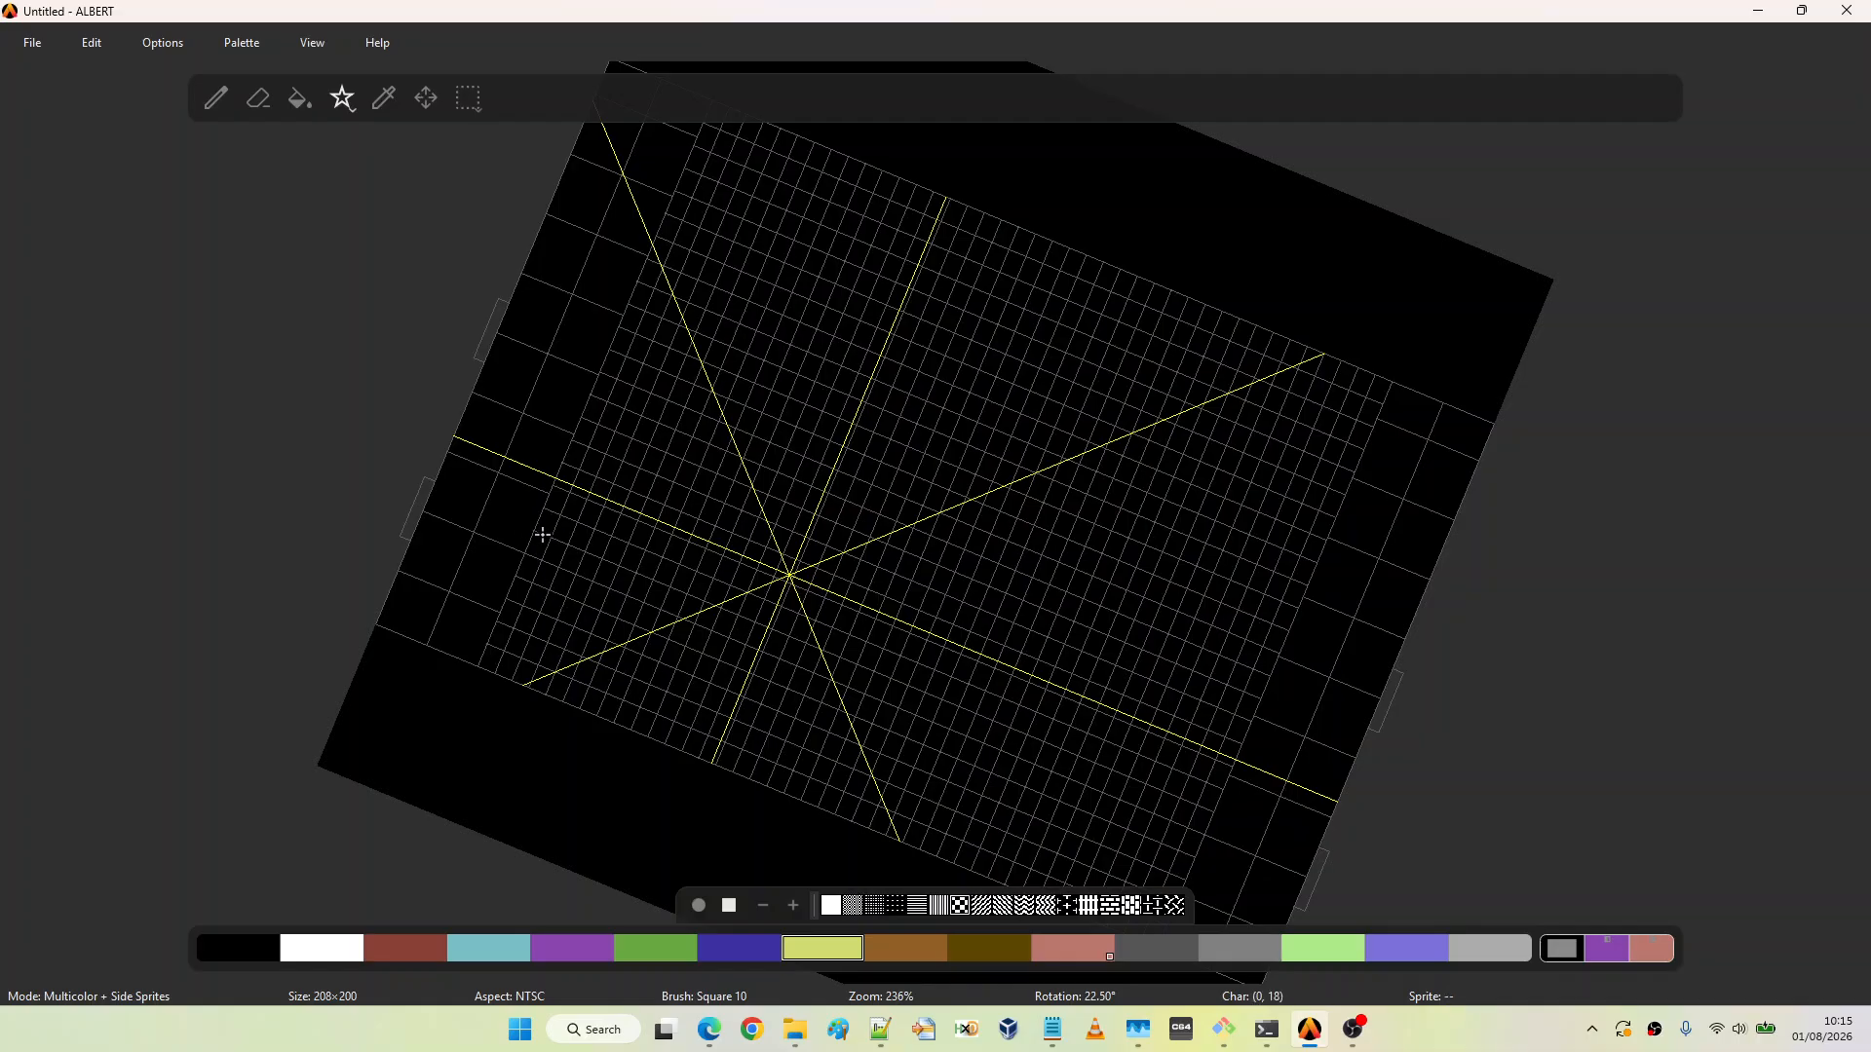
pyautogui.moveTo(505, 507)
pyautogui.mouseDown()
pyautogui.moveTo(593, 596)
pyautogui.moveTo(662, 631)
pyautogui.moveTo(586, 577)
pyautogui.mouseUp()
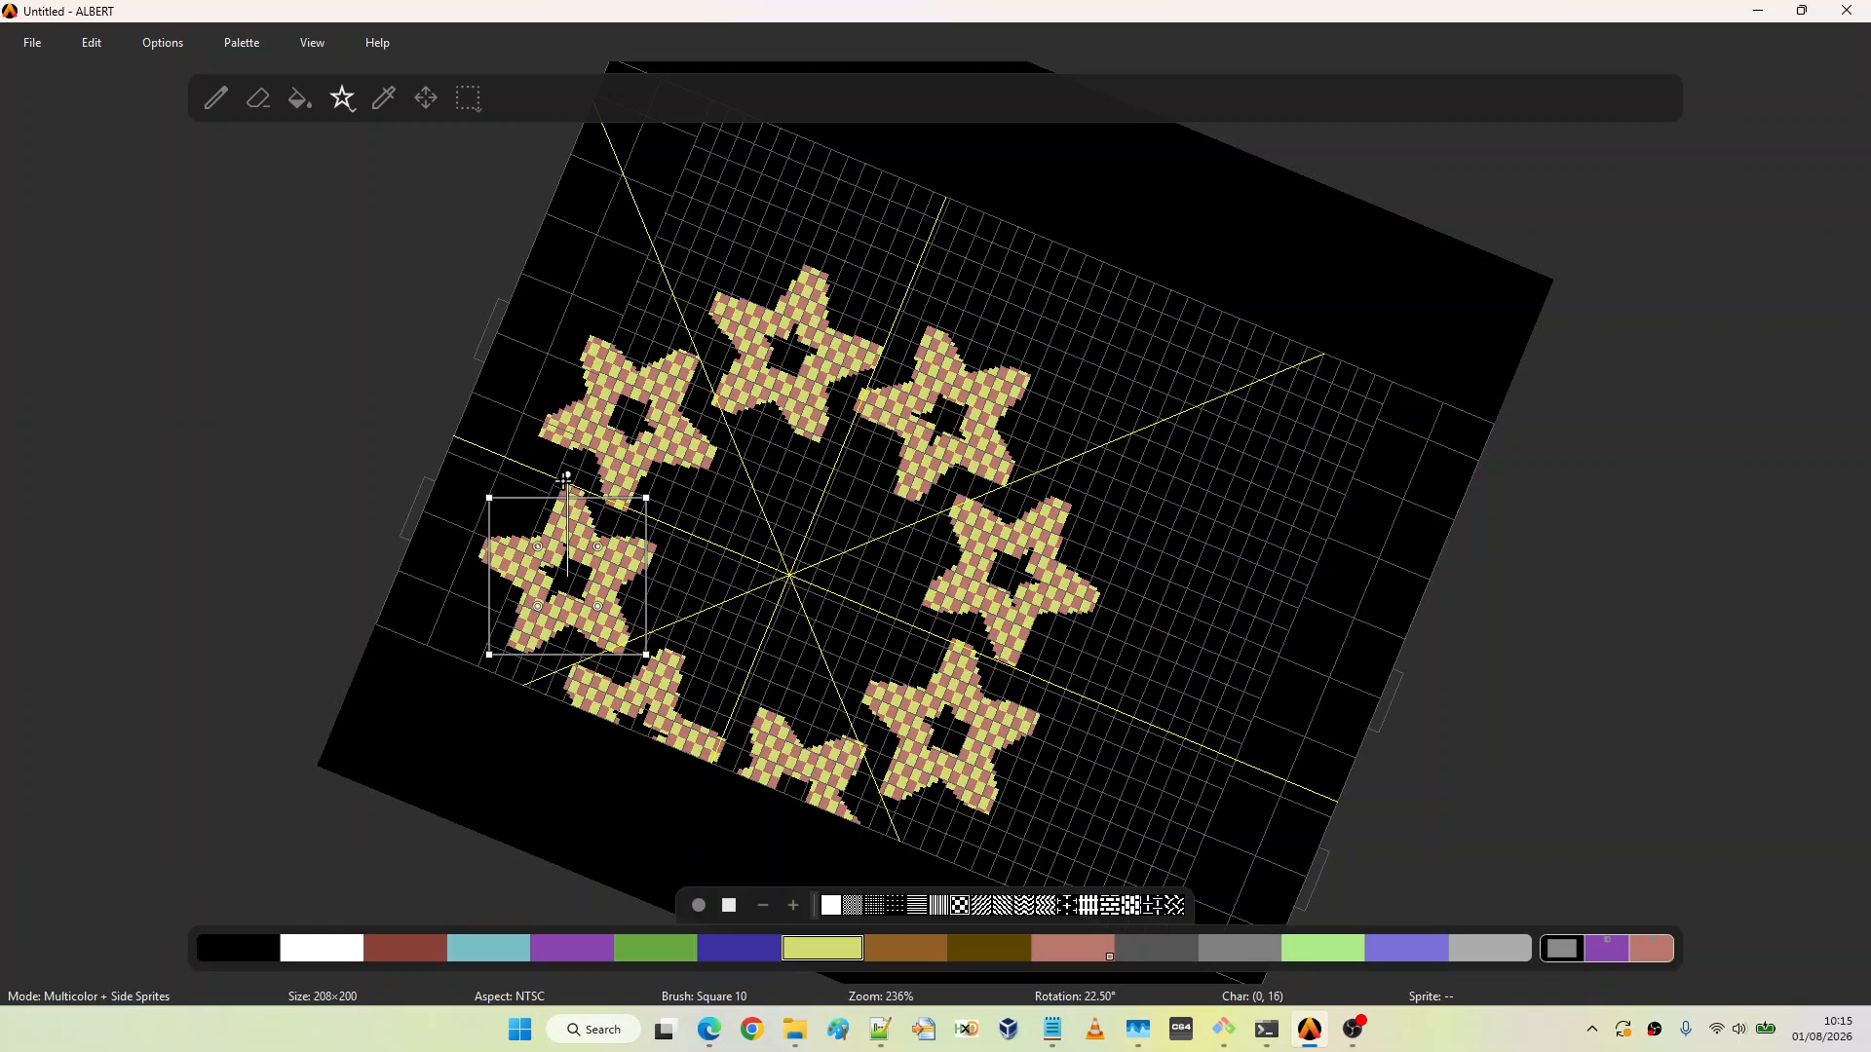
pyautogui.moveTo(565, 478); pyautogui.dragTo(501, 477)
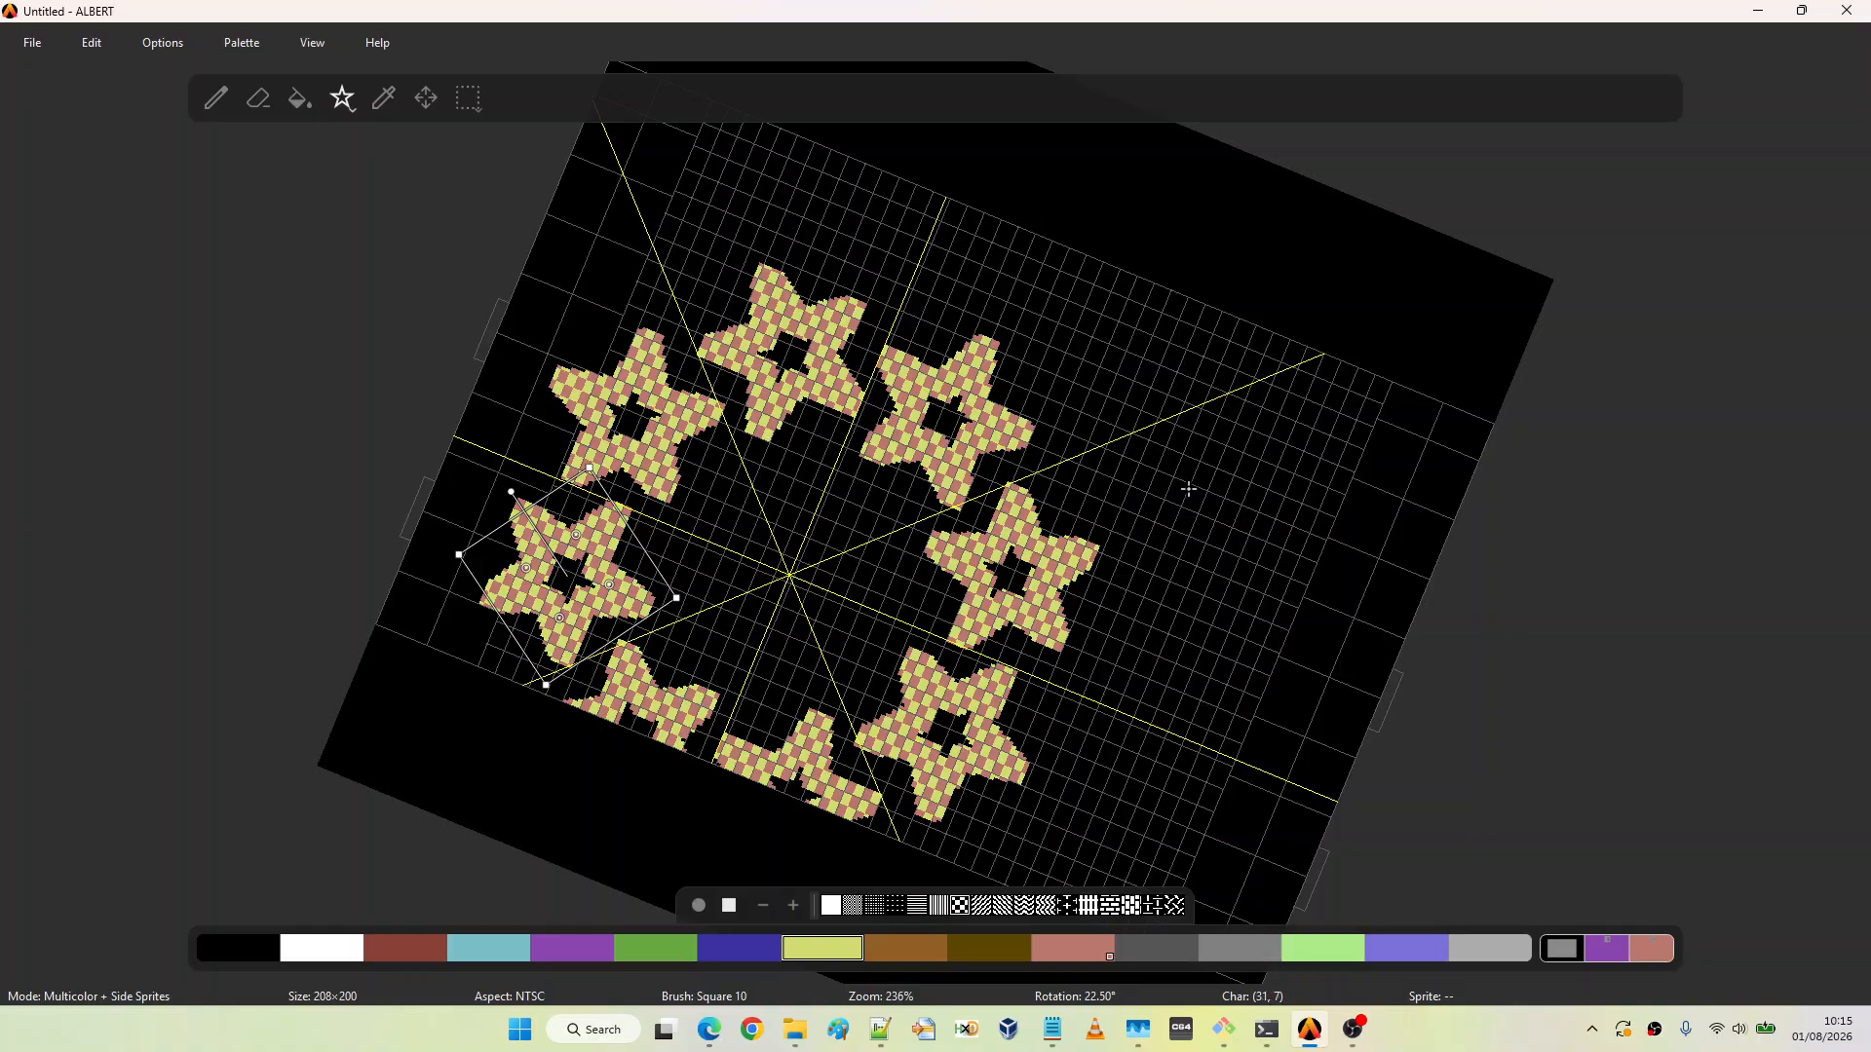
pyautogui.click(1151, 576)
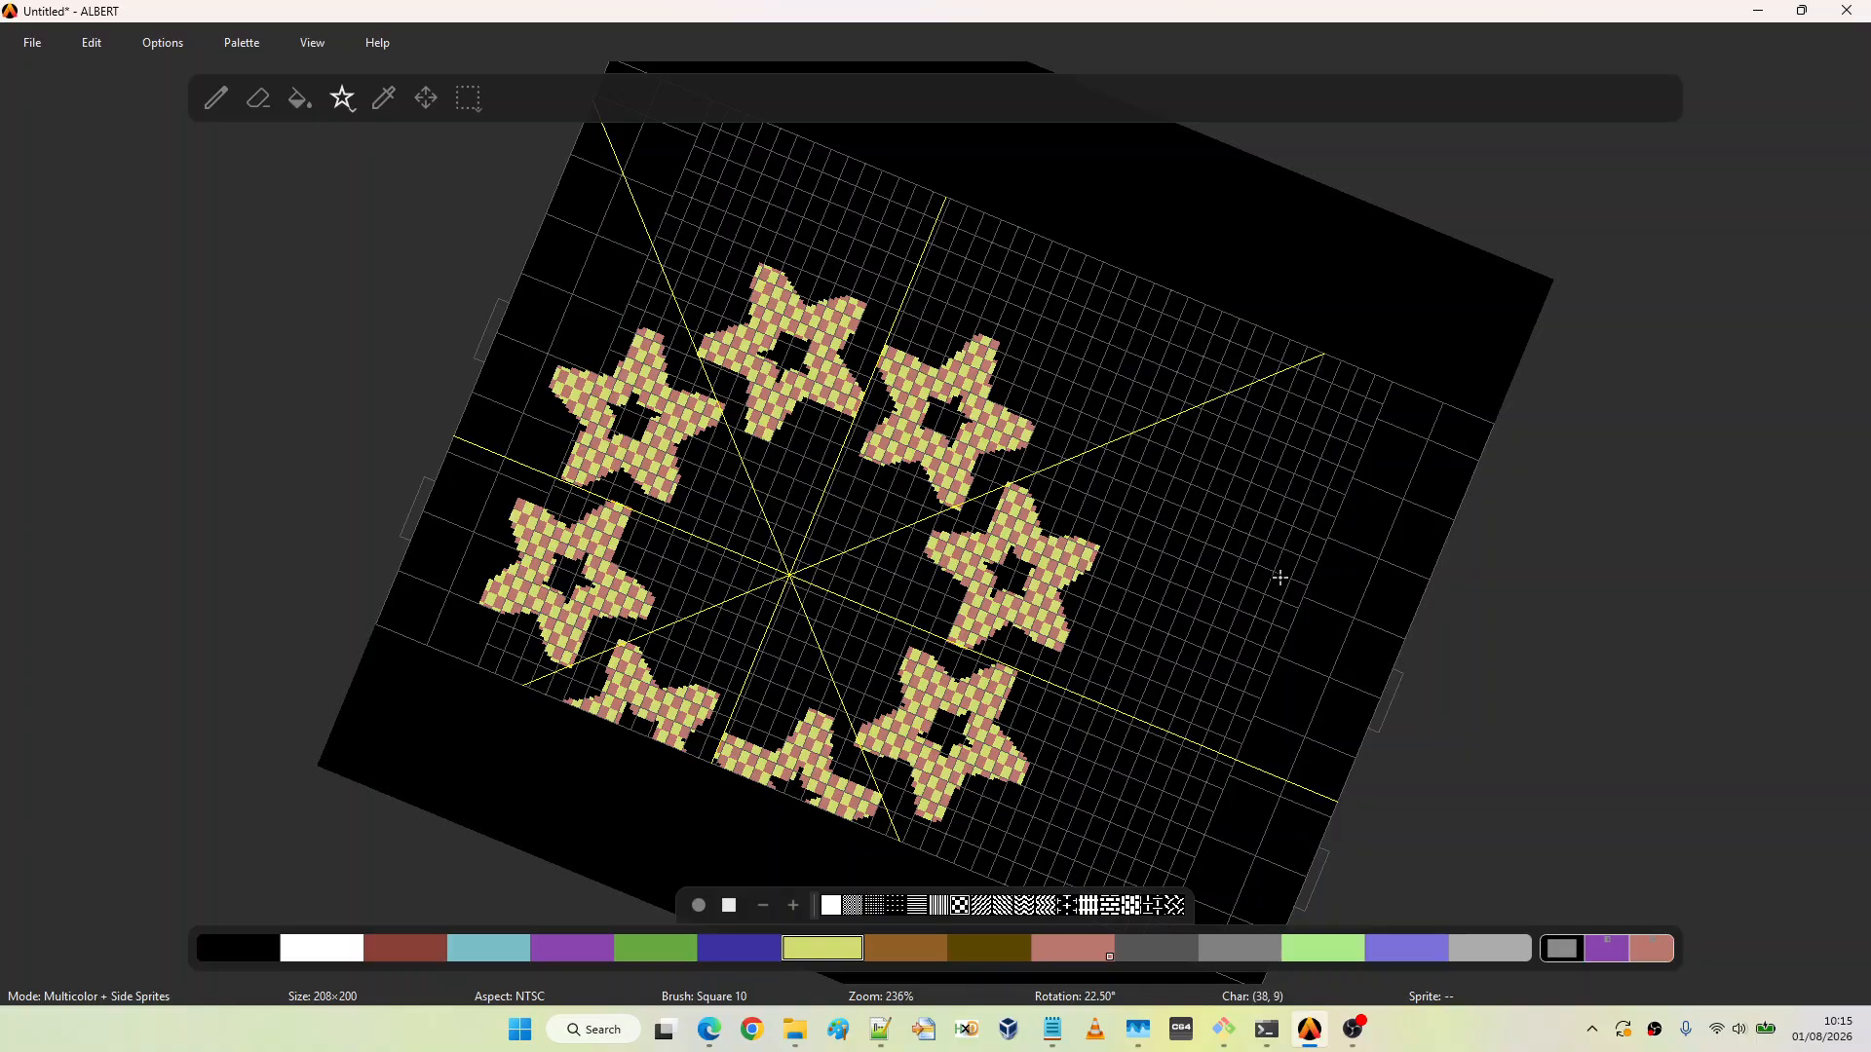
pyautogui.hotkey('ctrl', 'z')
pyautogui.hotkey('ctrl', 'y')
# Enable anti-aliased strokes and move the kaleidoscope symmetry axes to the upper-right part of the grid
pyautogui.click(166, 46)
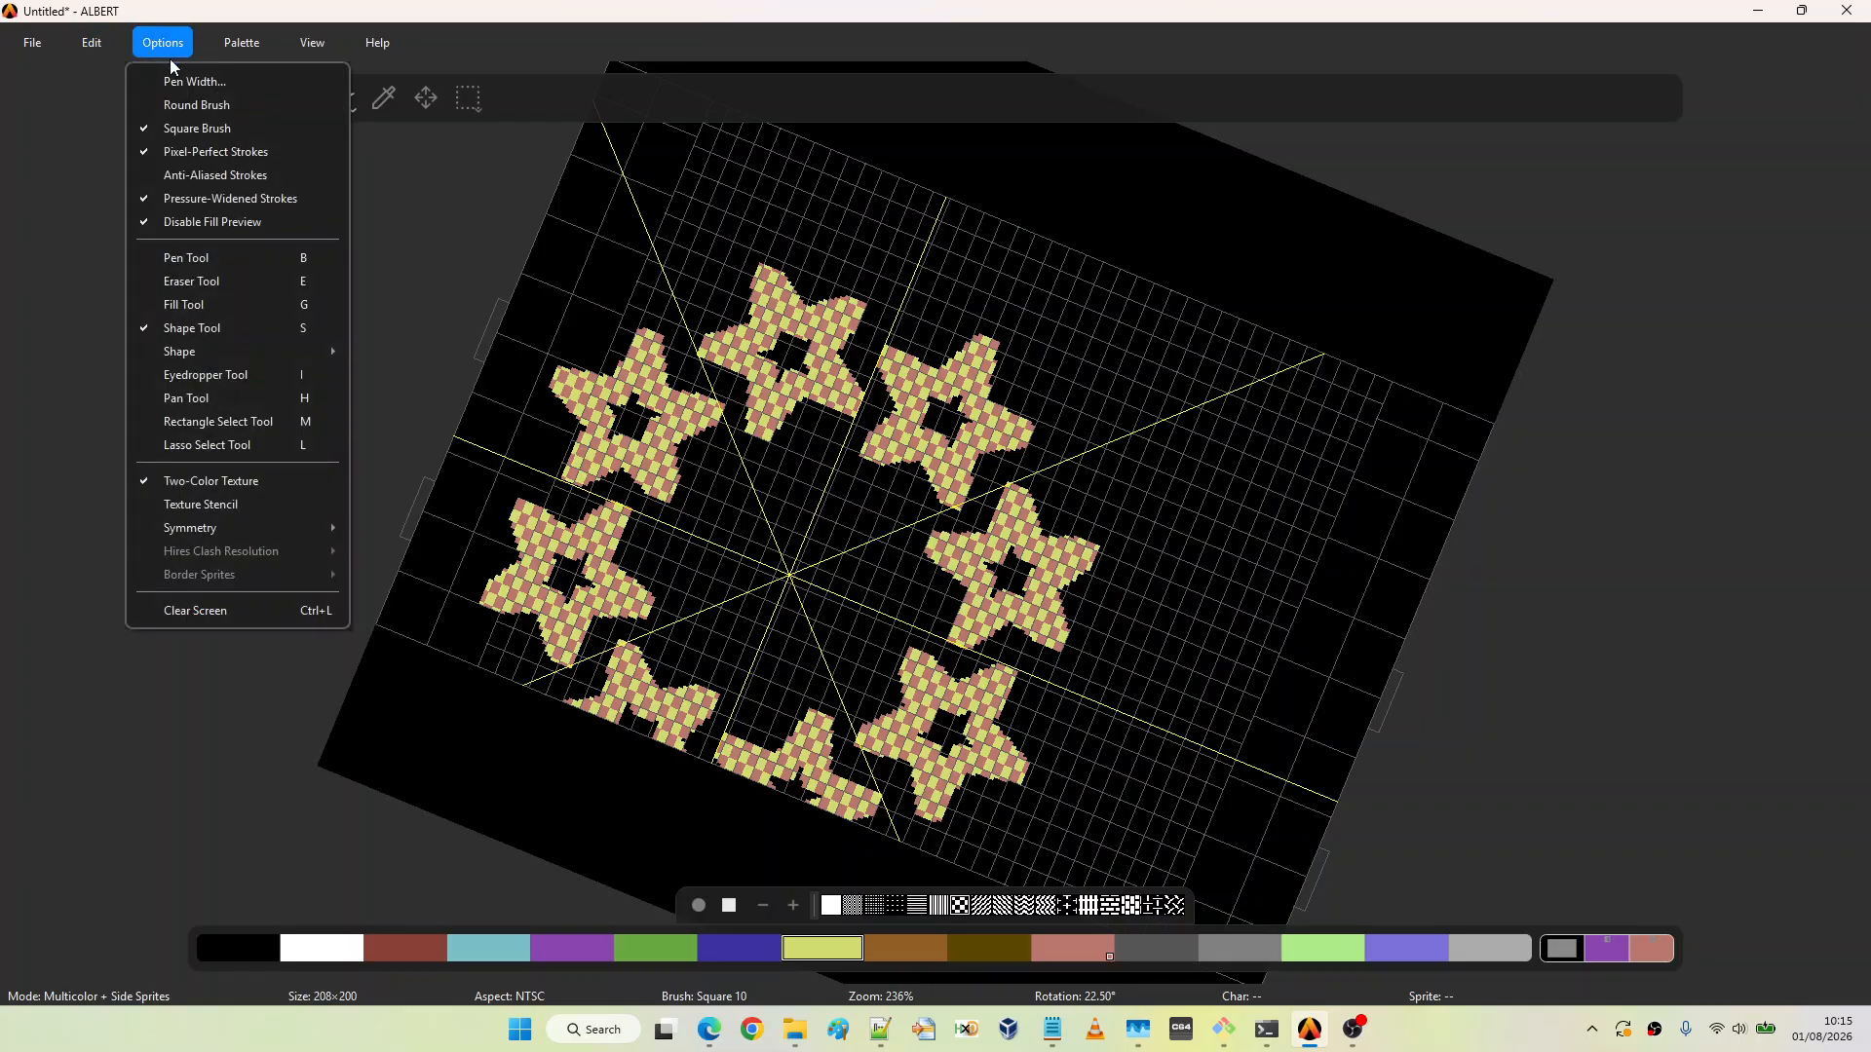
pyautogui.click(224, 179)
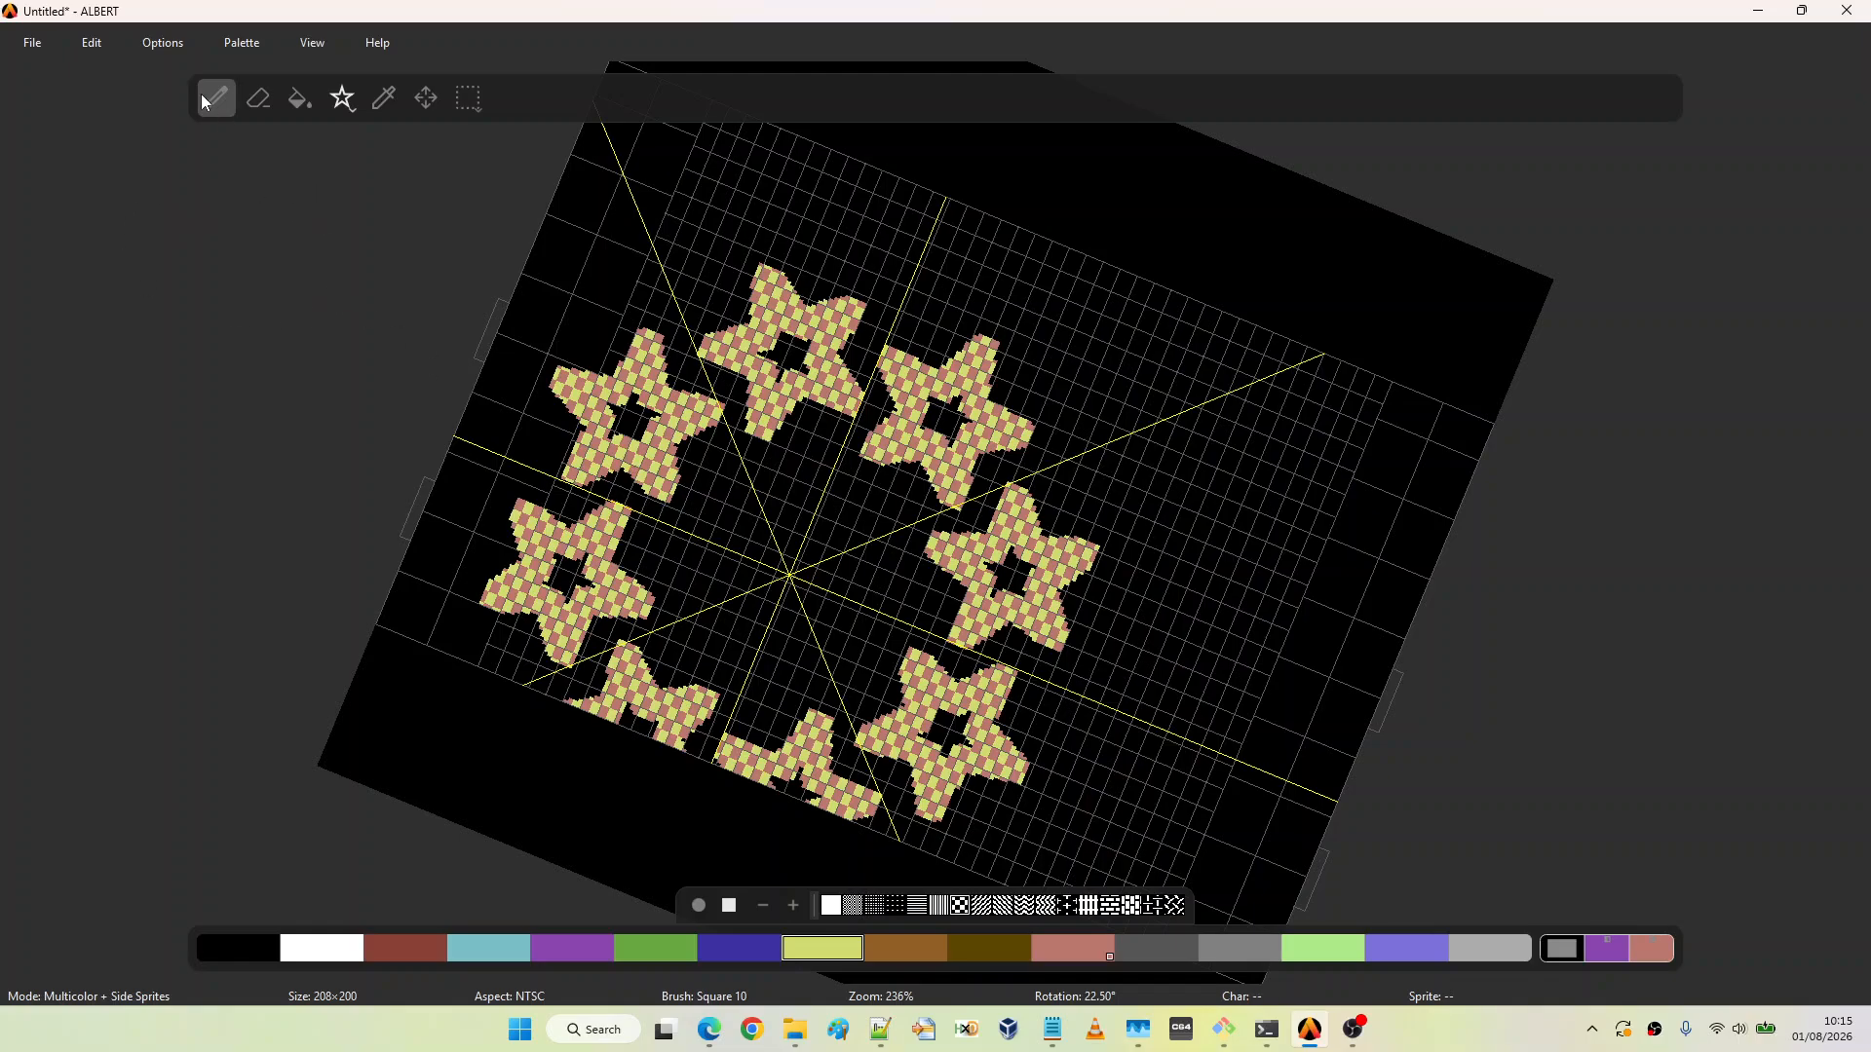
pyautogui.click(166, 45)
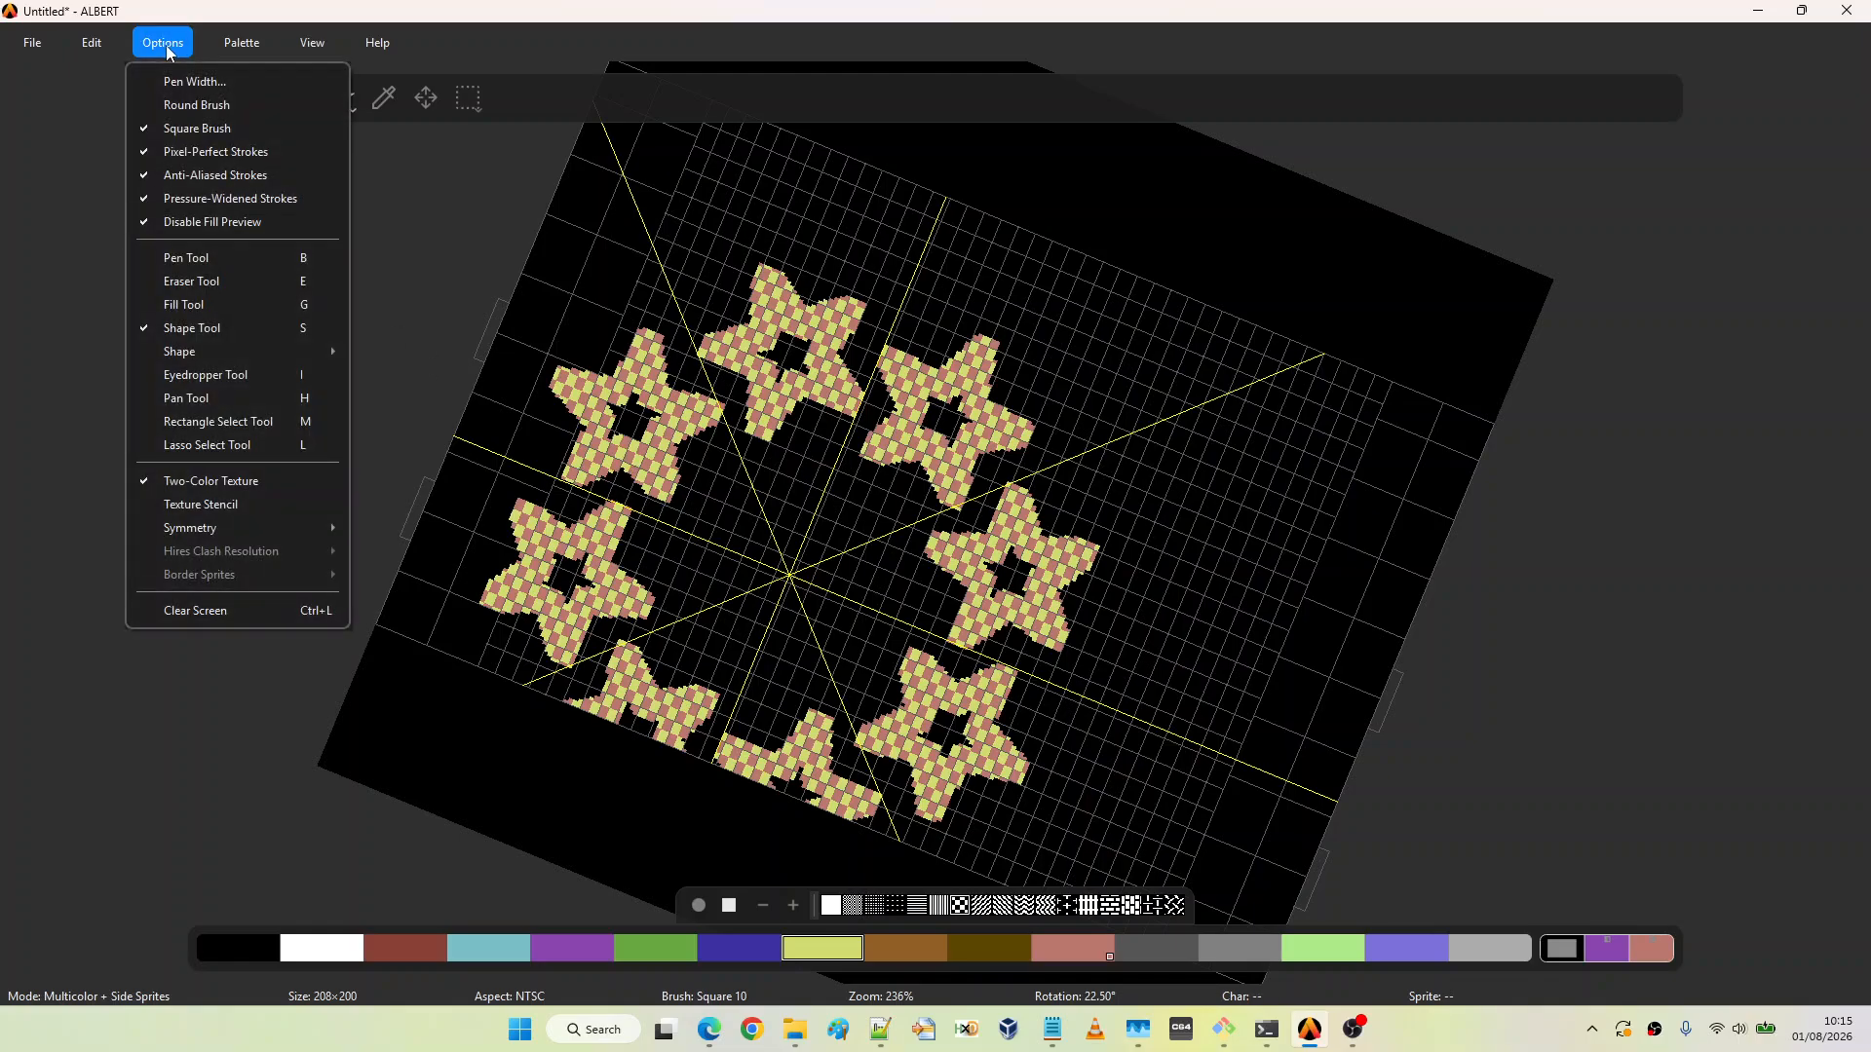
pyautogui.moveTo(284, 528)
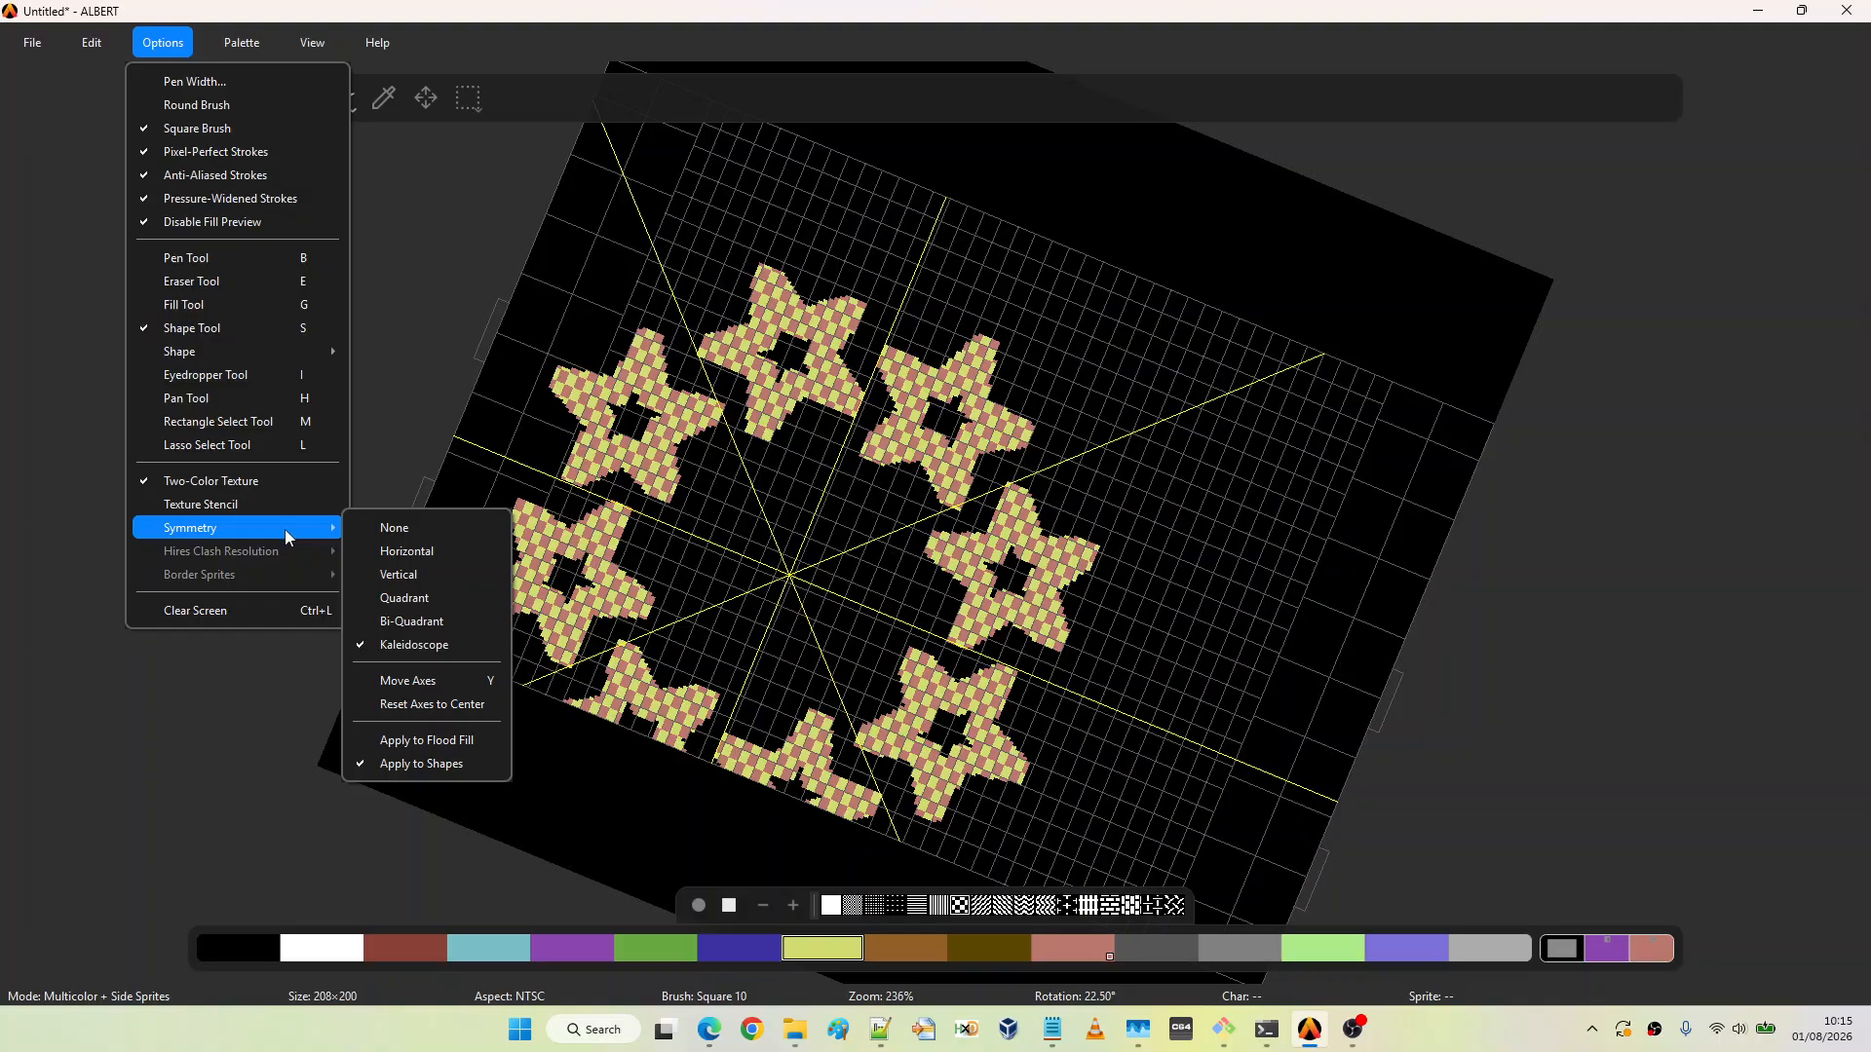
pyautogui.click(464, 682)
pyautogui.moveTo(852, 575); pyautogui.dragTo(1110, 499)
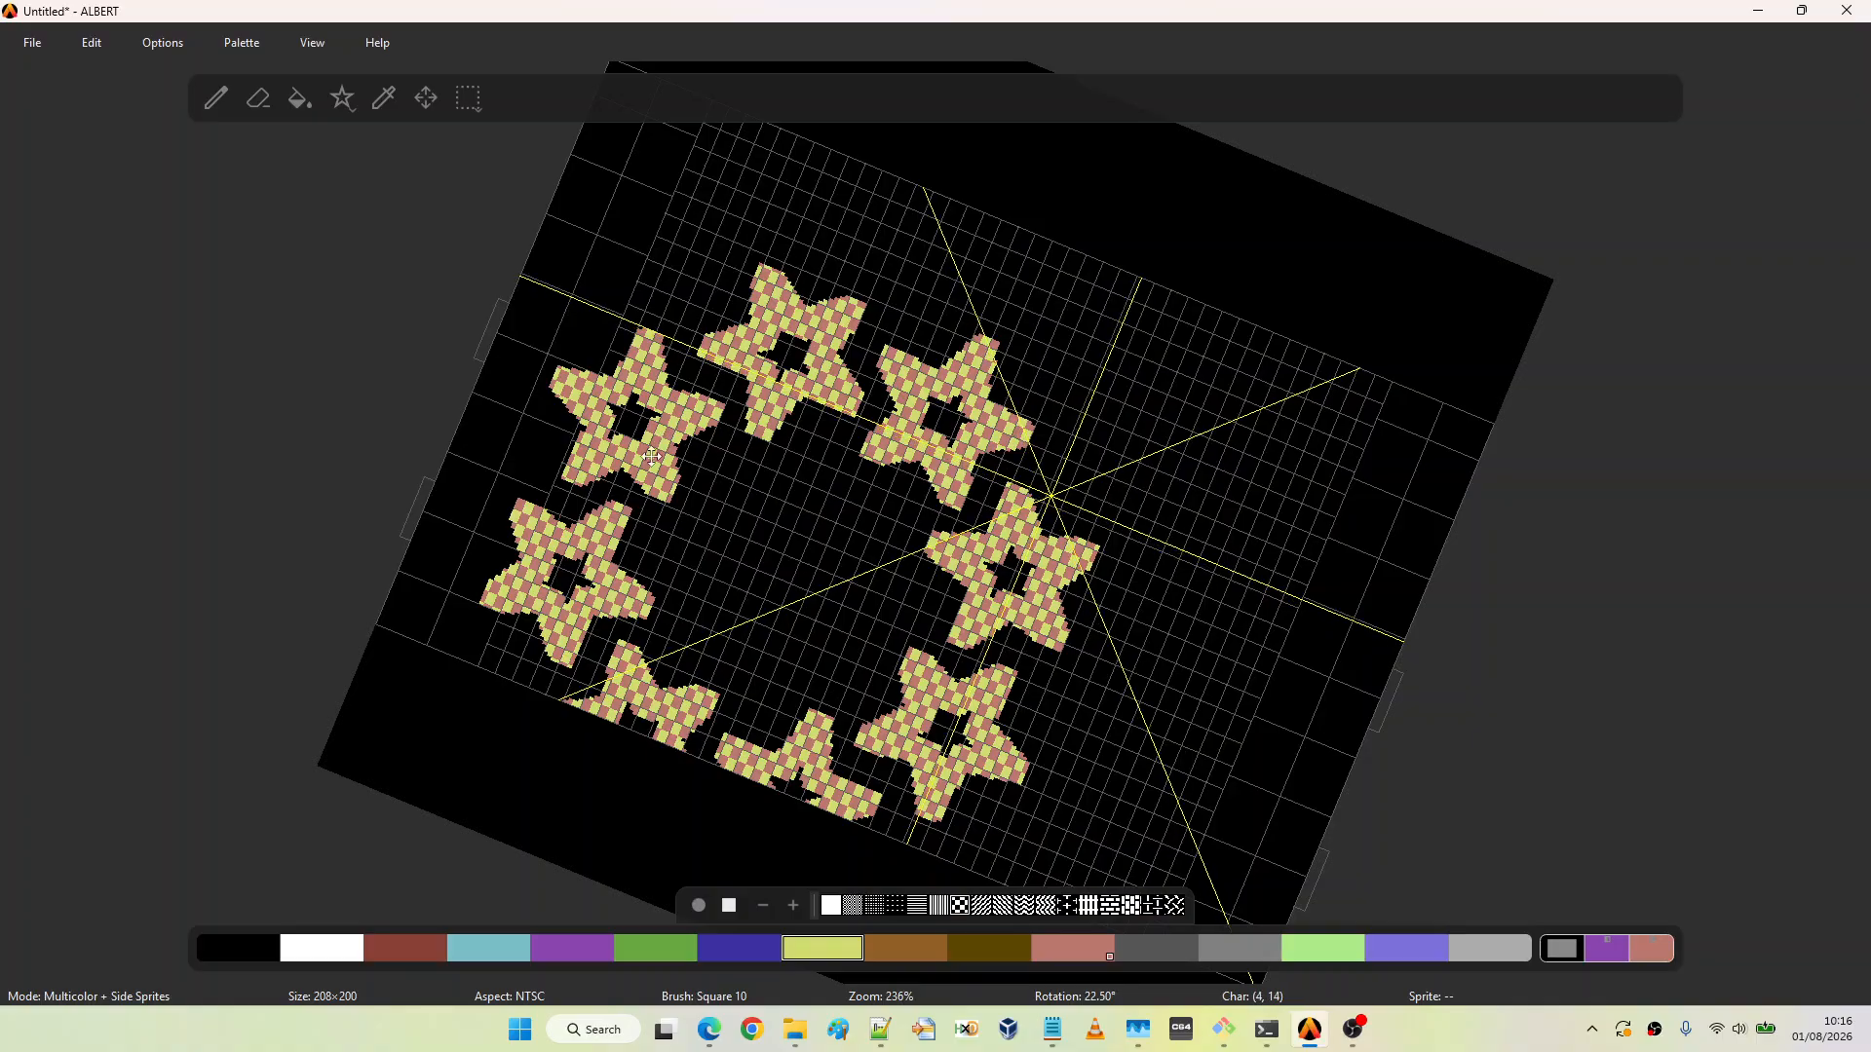
pyautogui.click(164, 44)
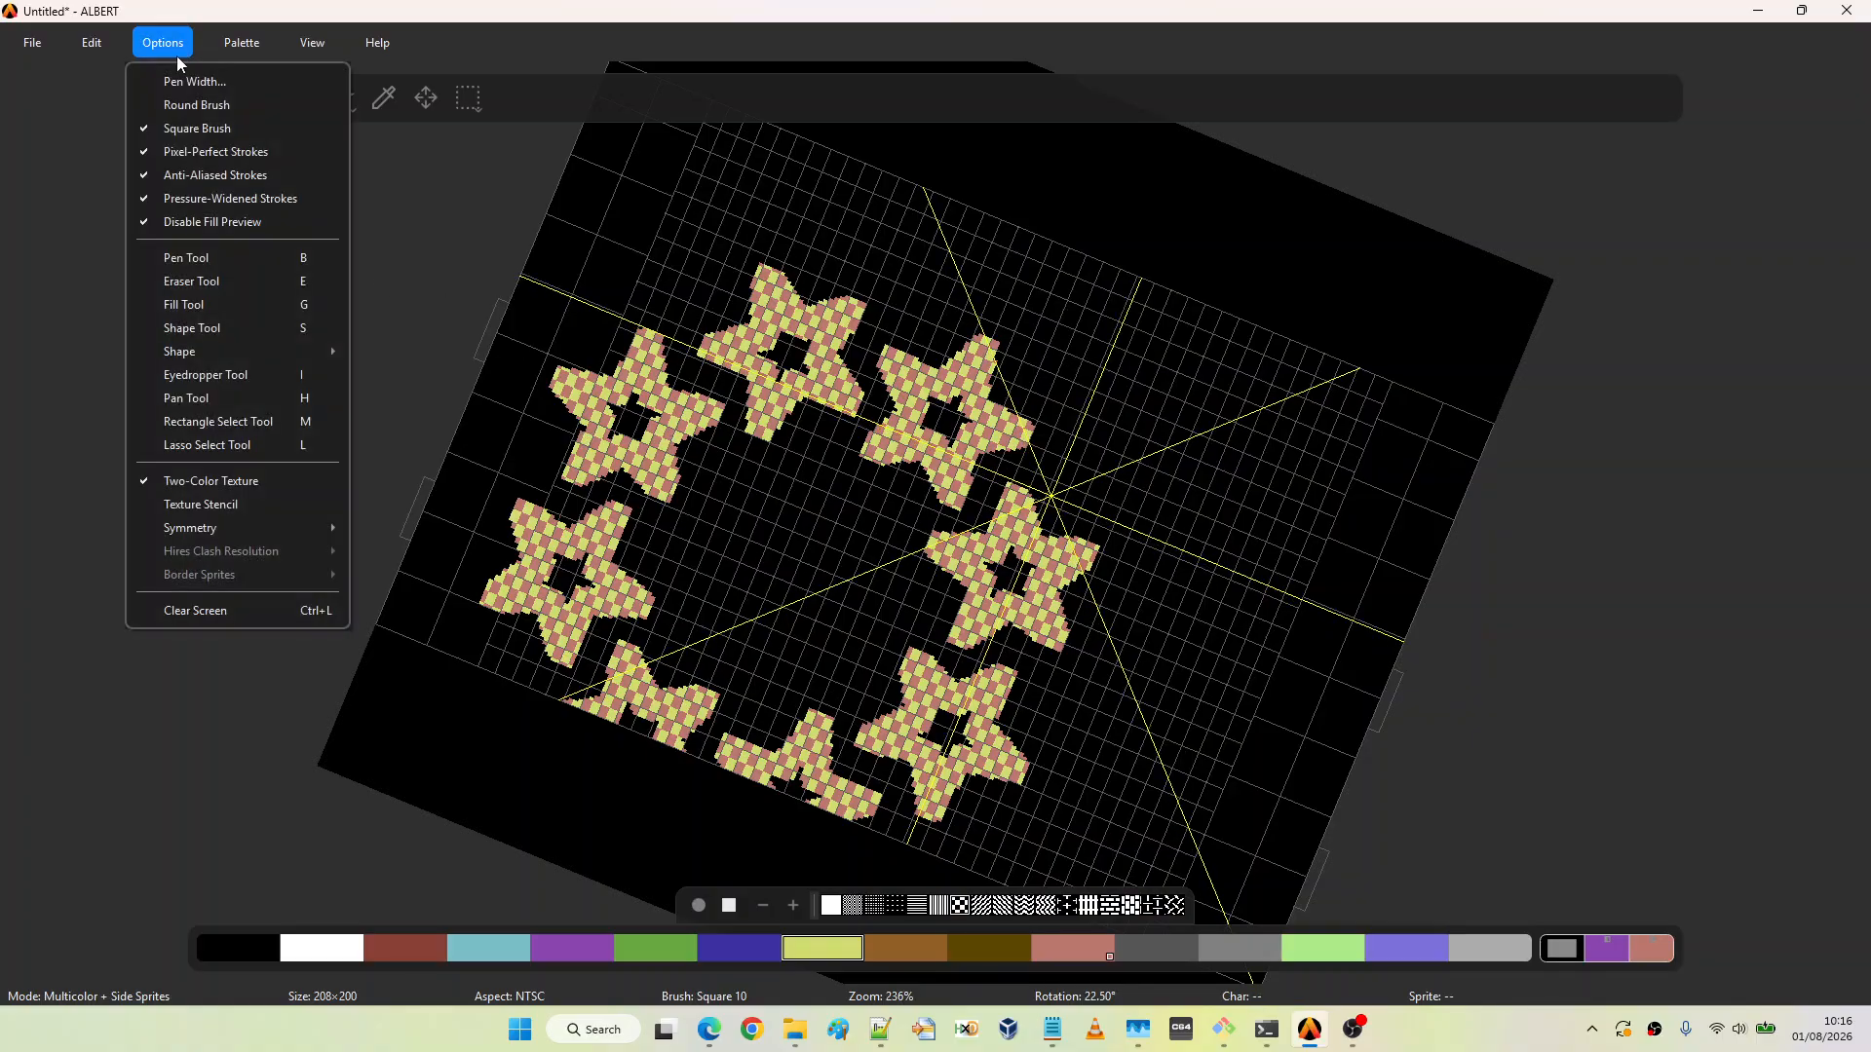
pyautogui.moveTo(288, 532)
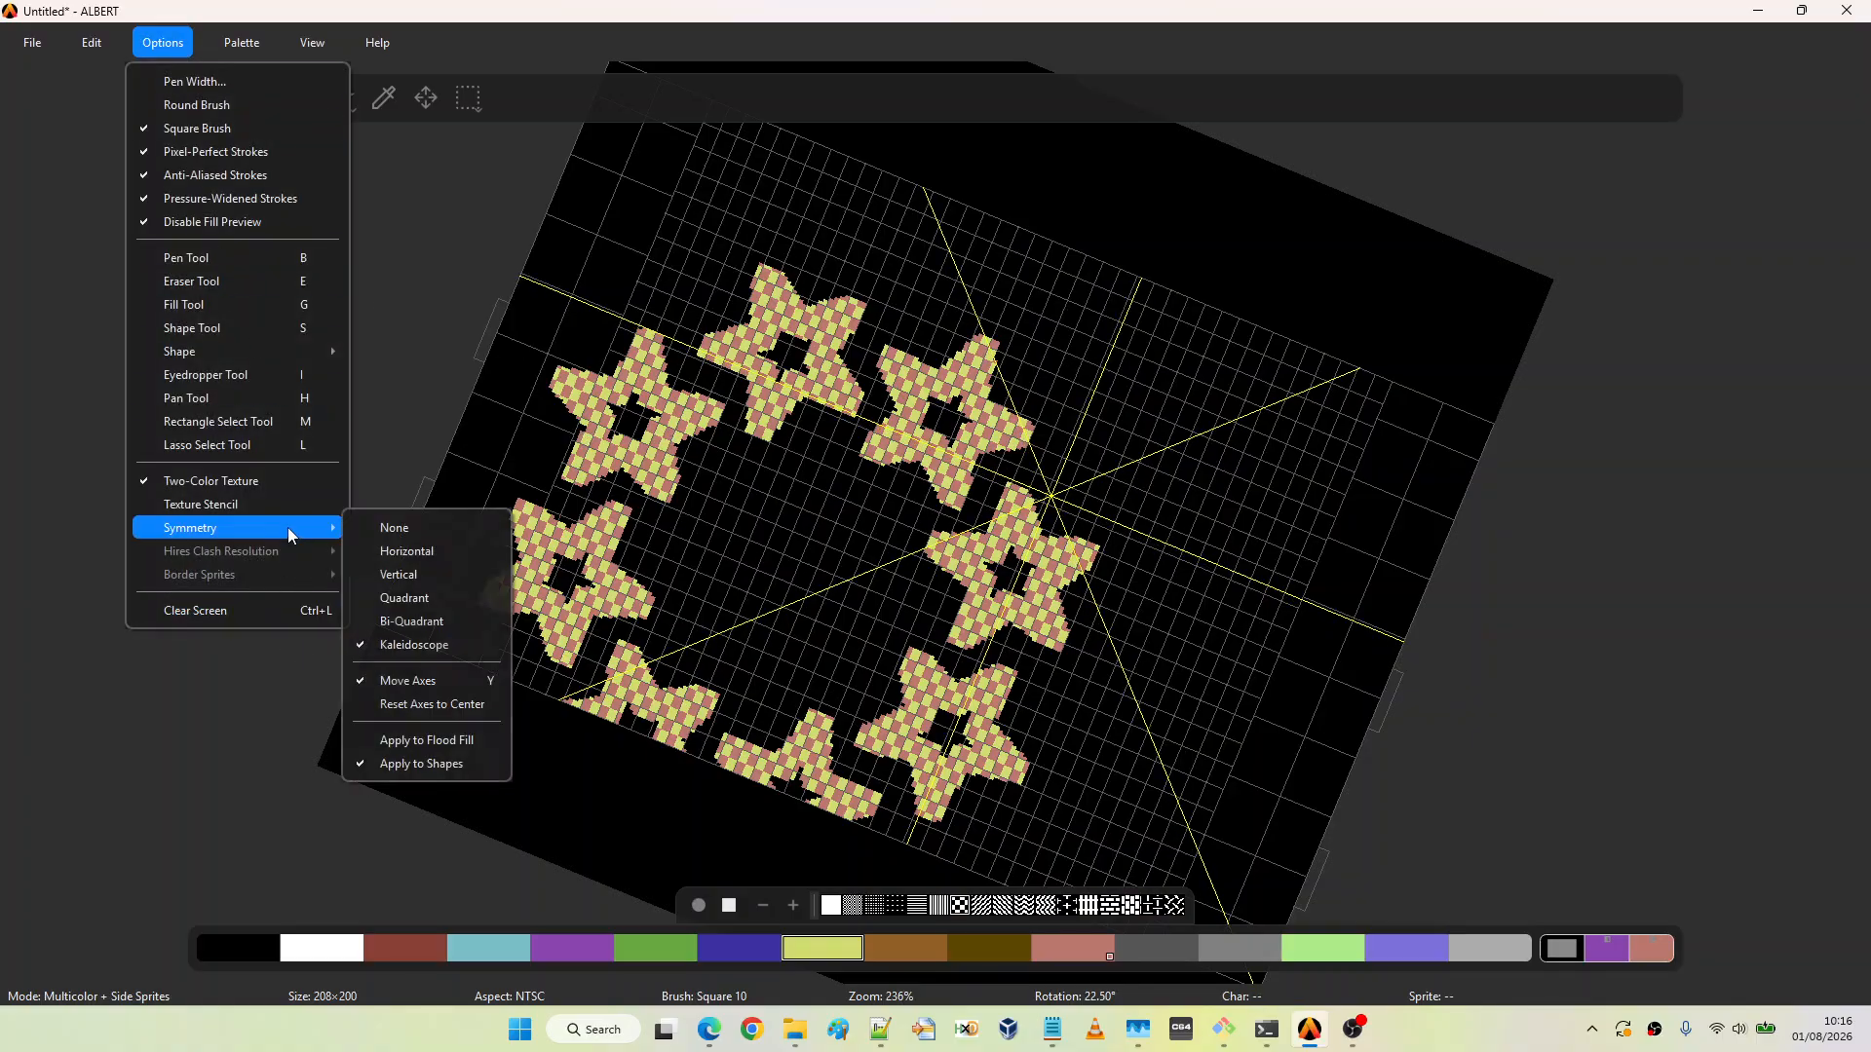
pyautogui.click(430, 680)
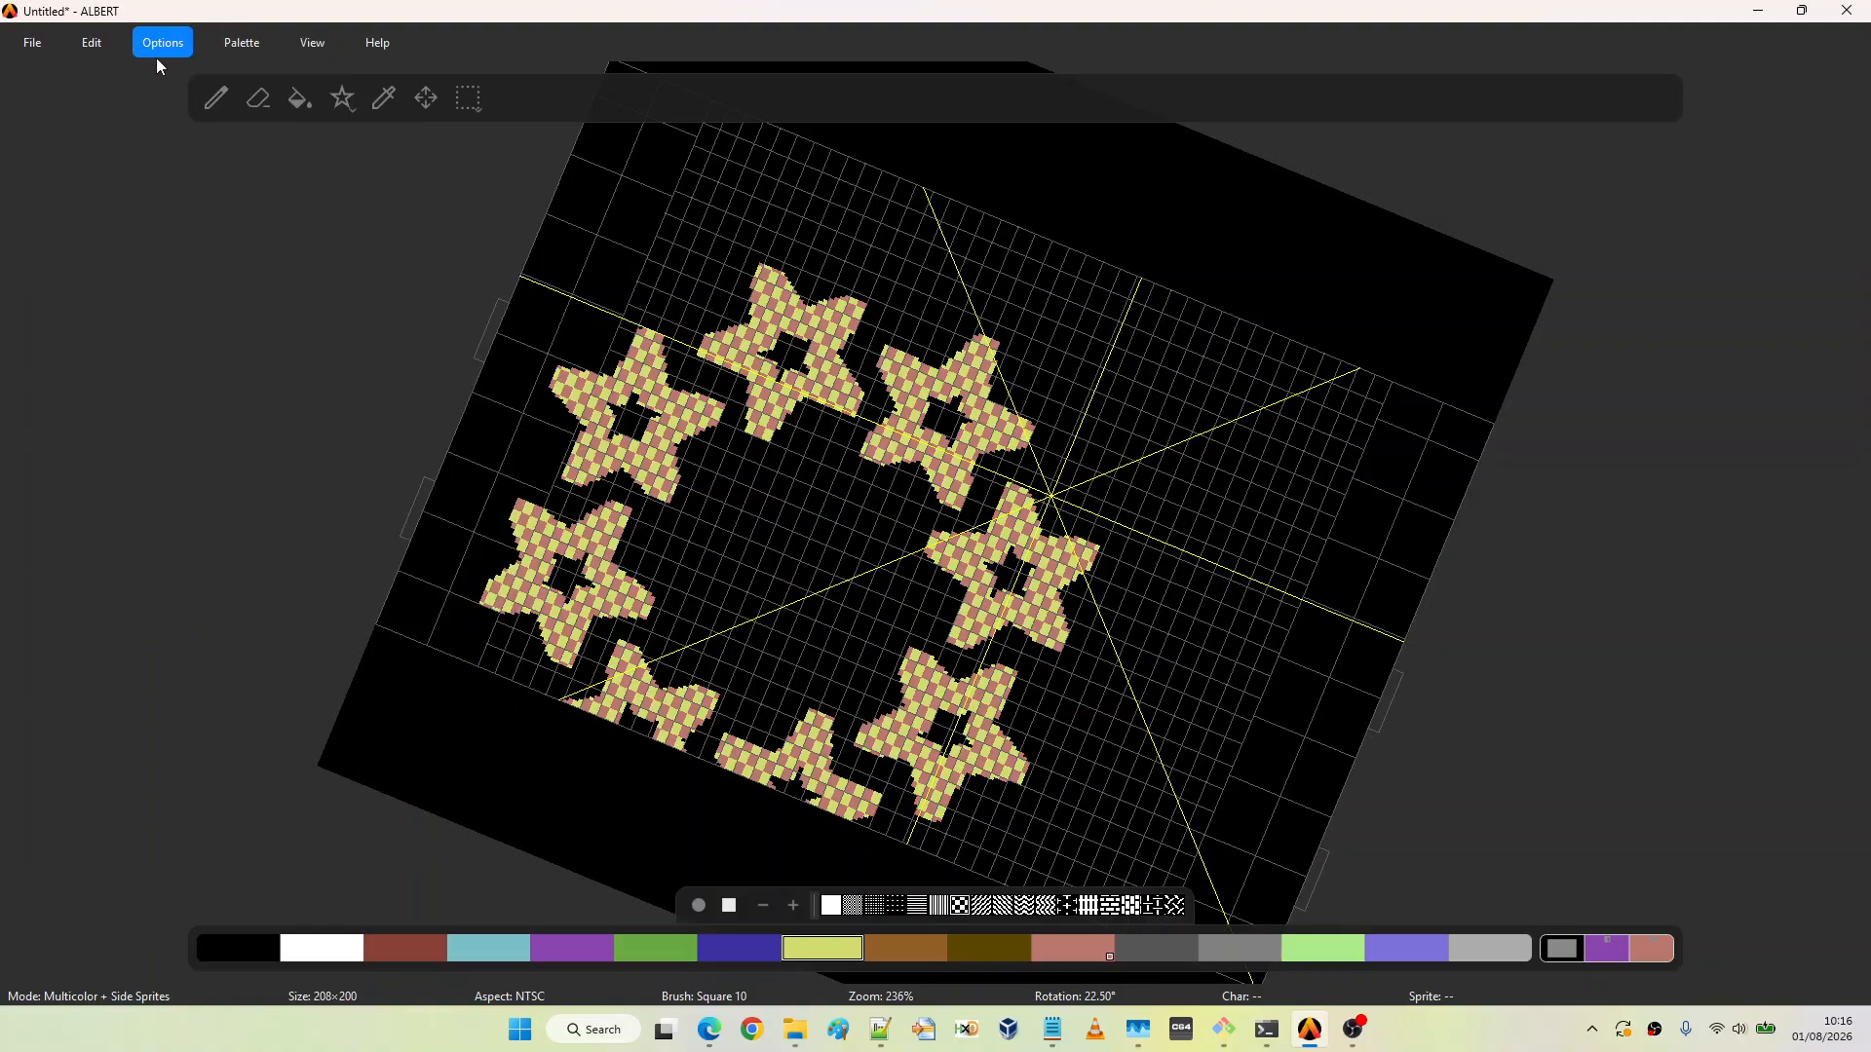
# Draw an outlined ellipse inside the ring of stars, shift it slightly down and rotate it counter-clockwise
pyautogui.click(339, 113)
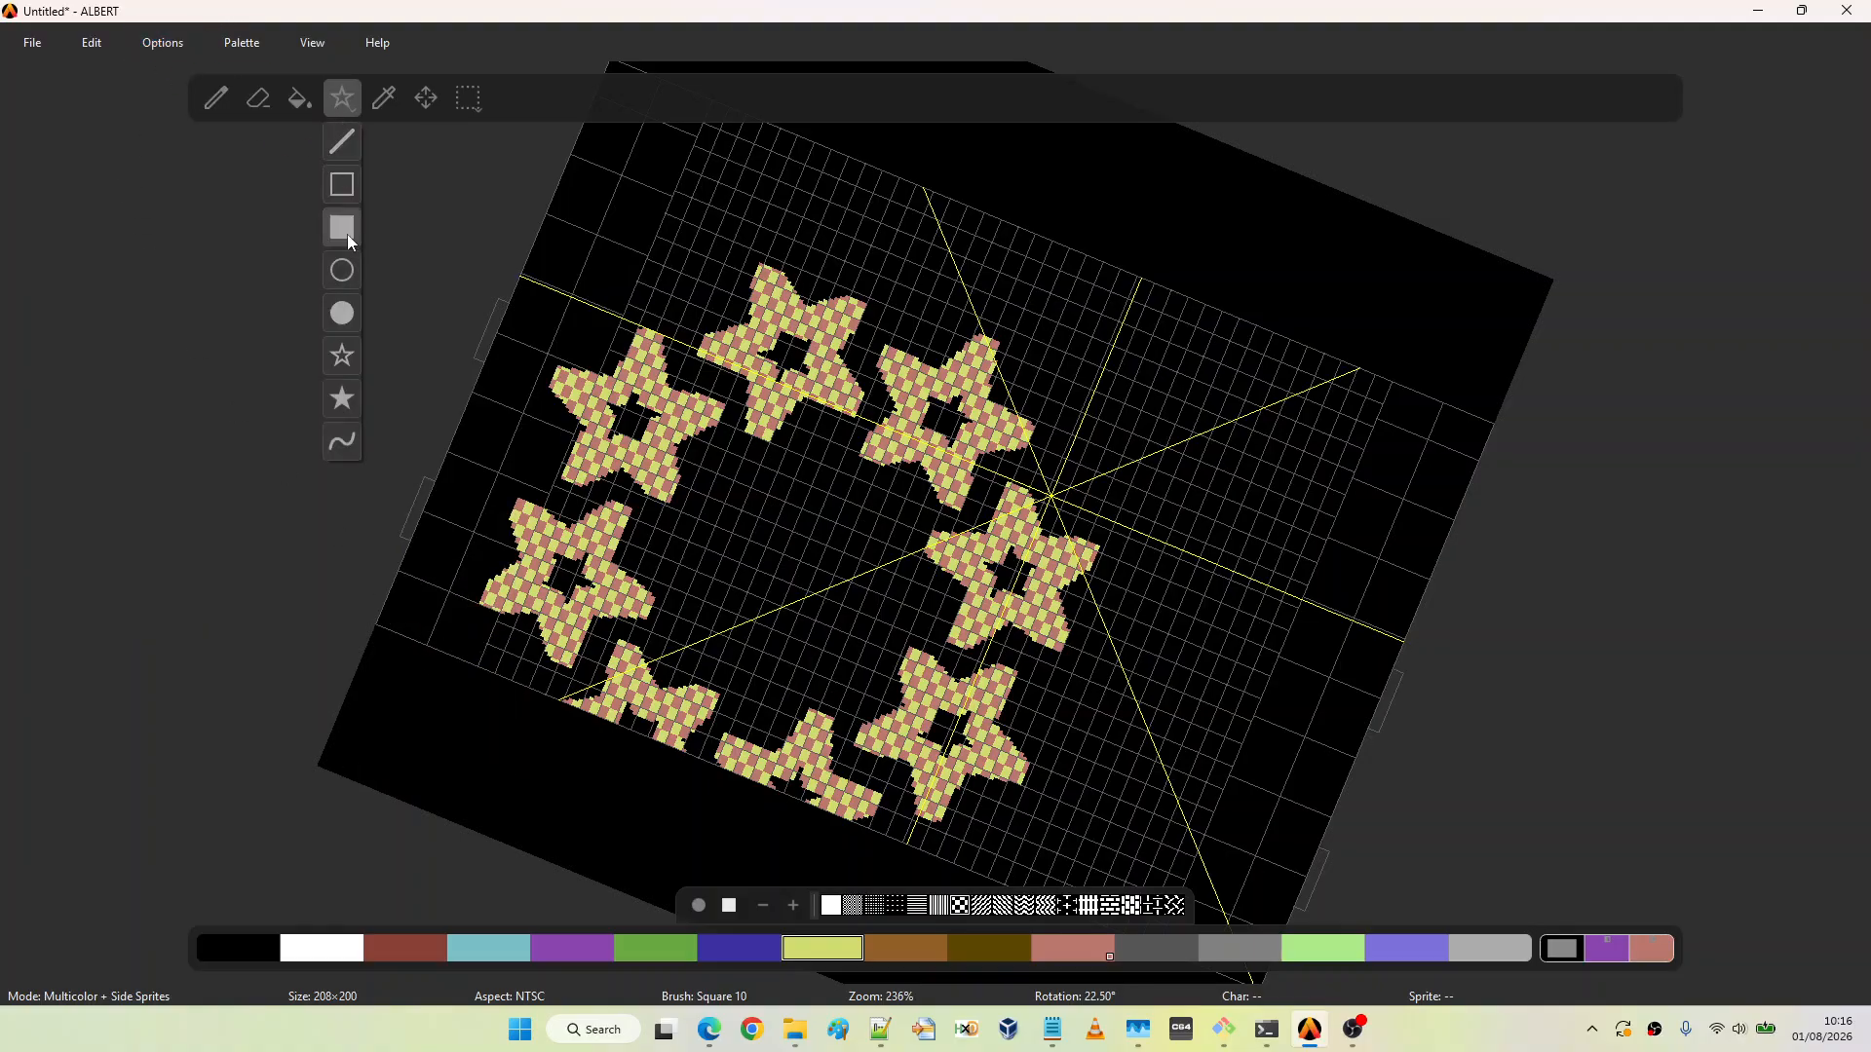
pyautogui.click(342, 272)
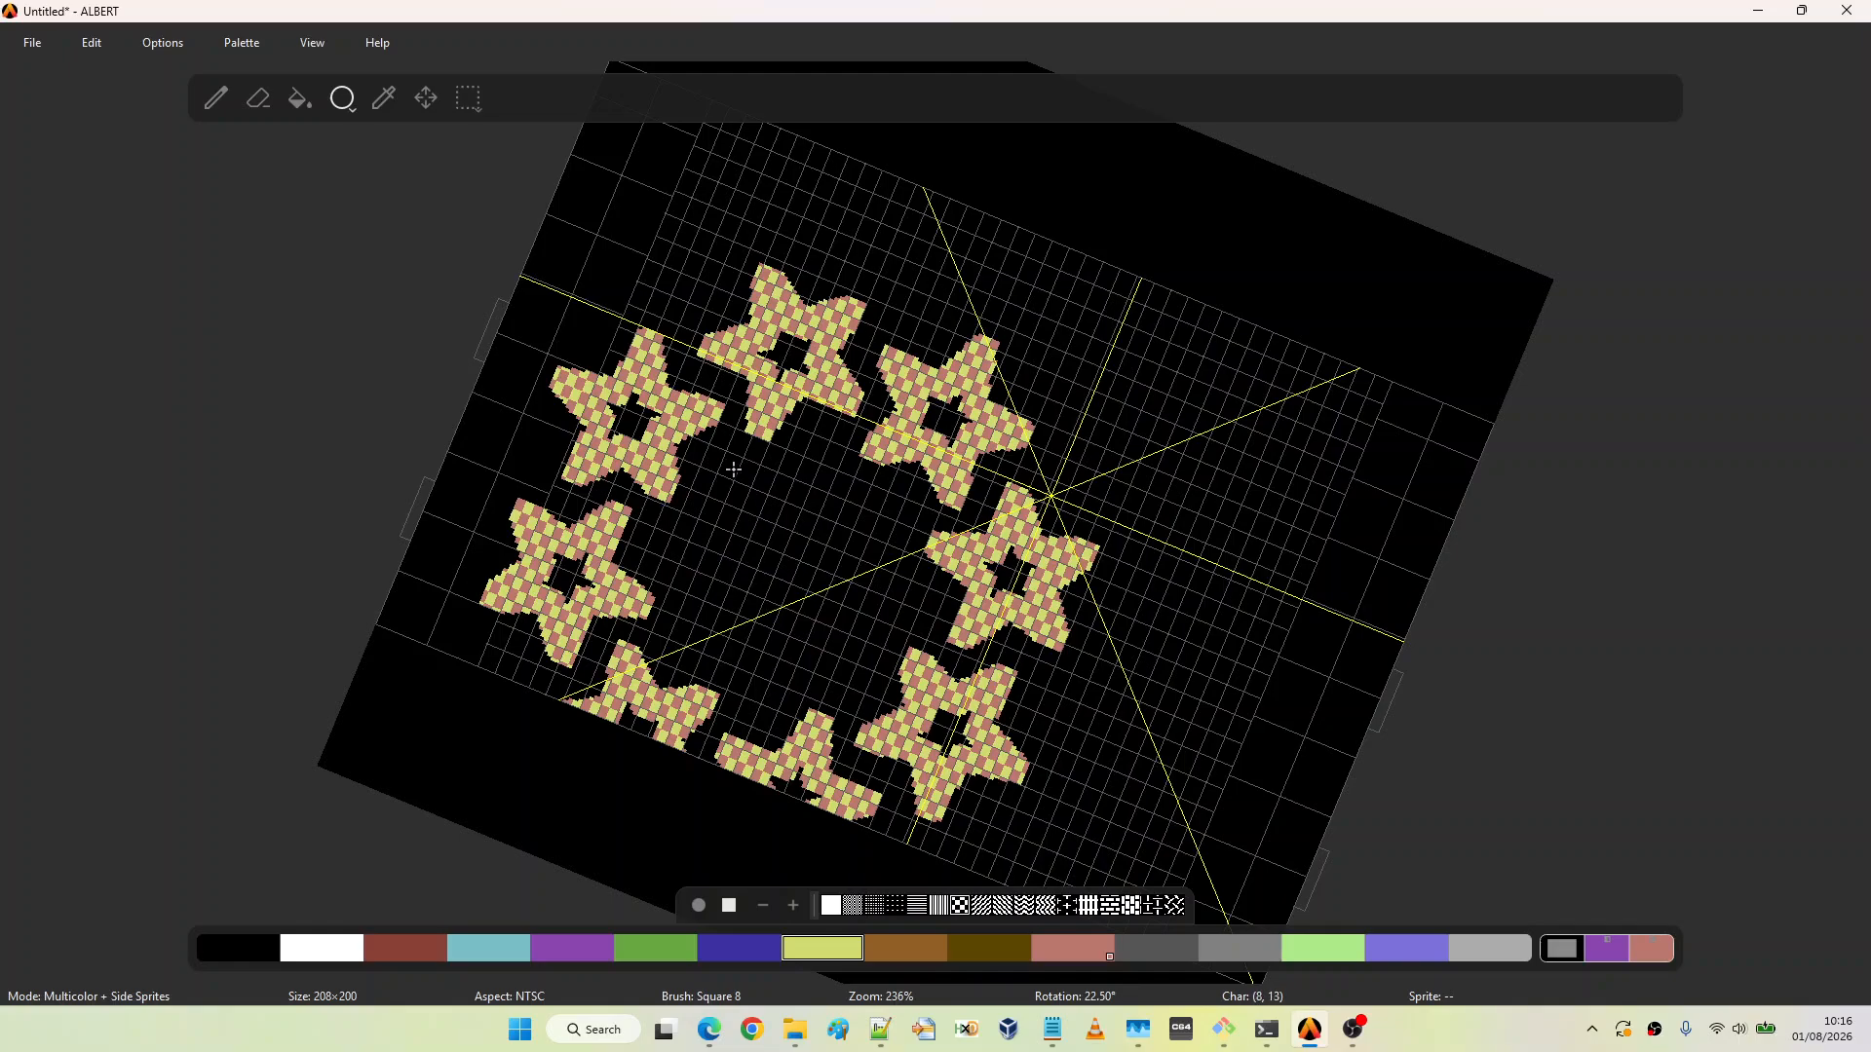
pyautogui.moveTo(733, 470); pyautogui.dragTo(850, 526)
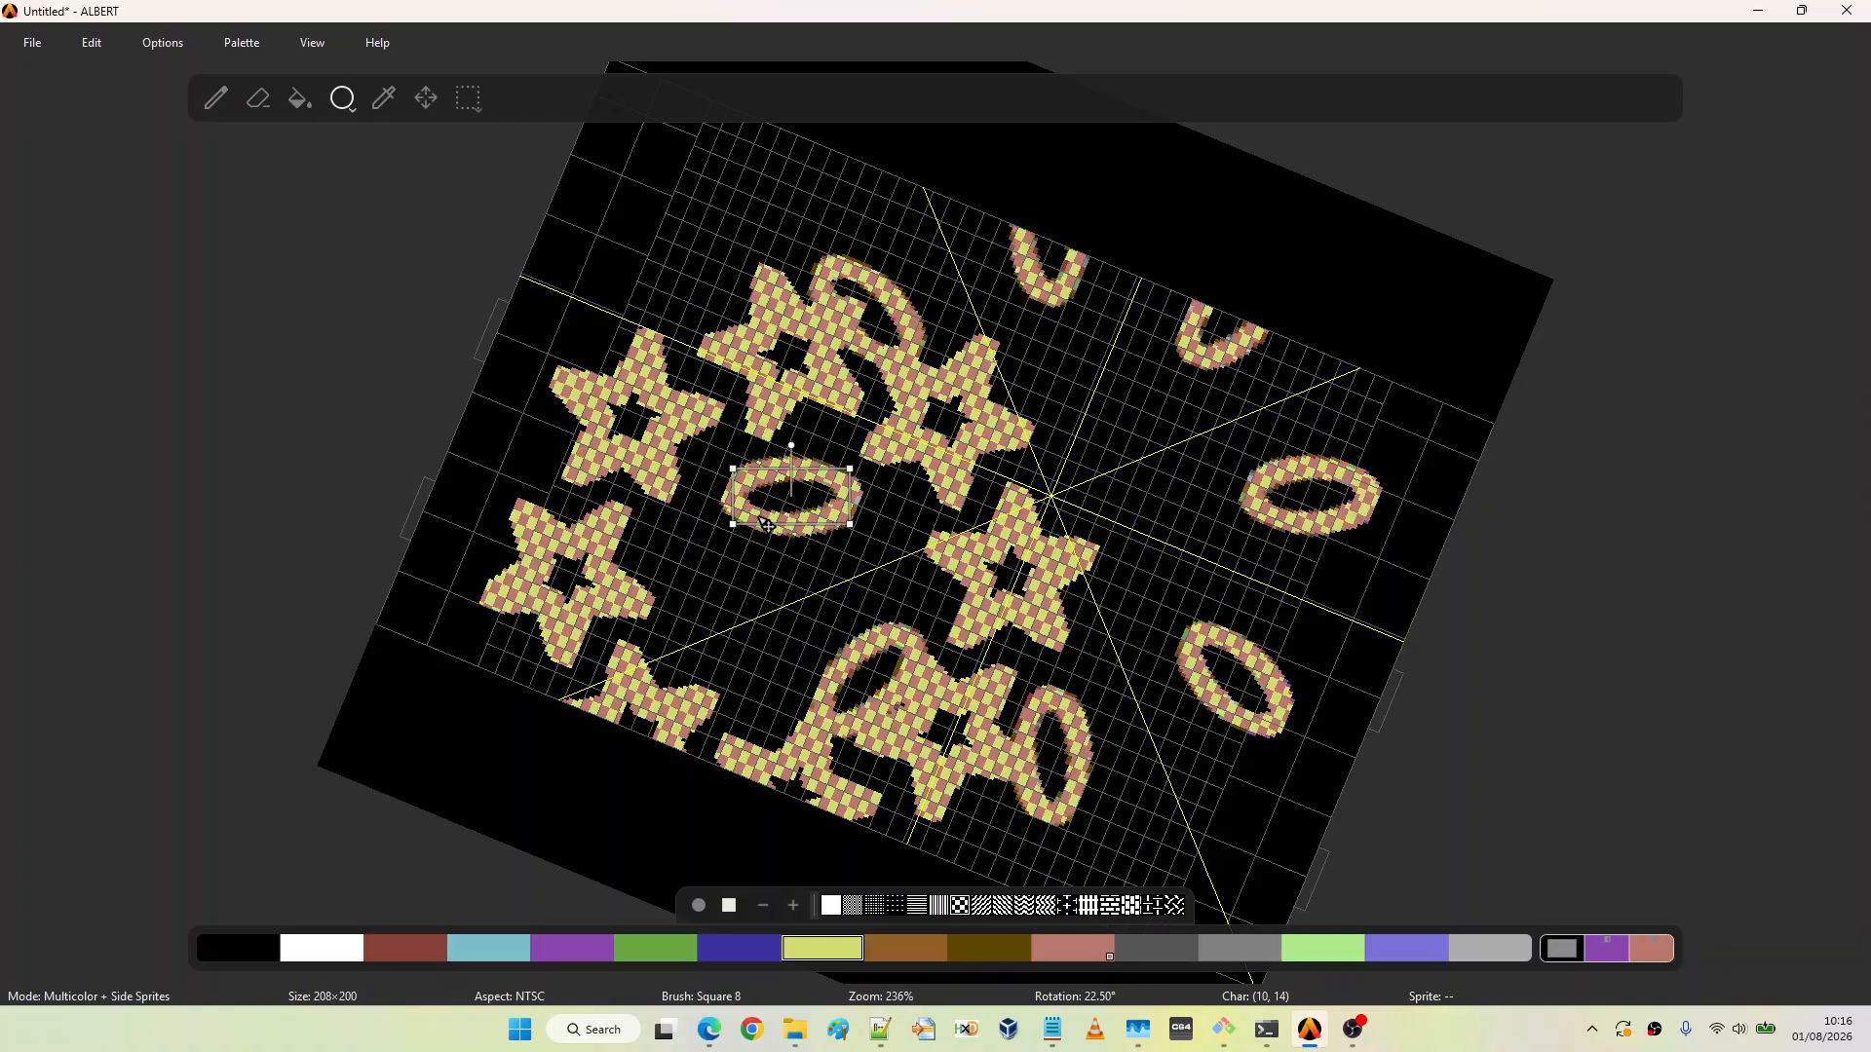
pyautogui.moveTo(761, 519); pyautogui.dragTo(767, 551)
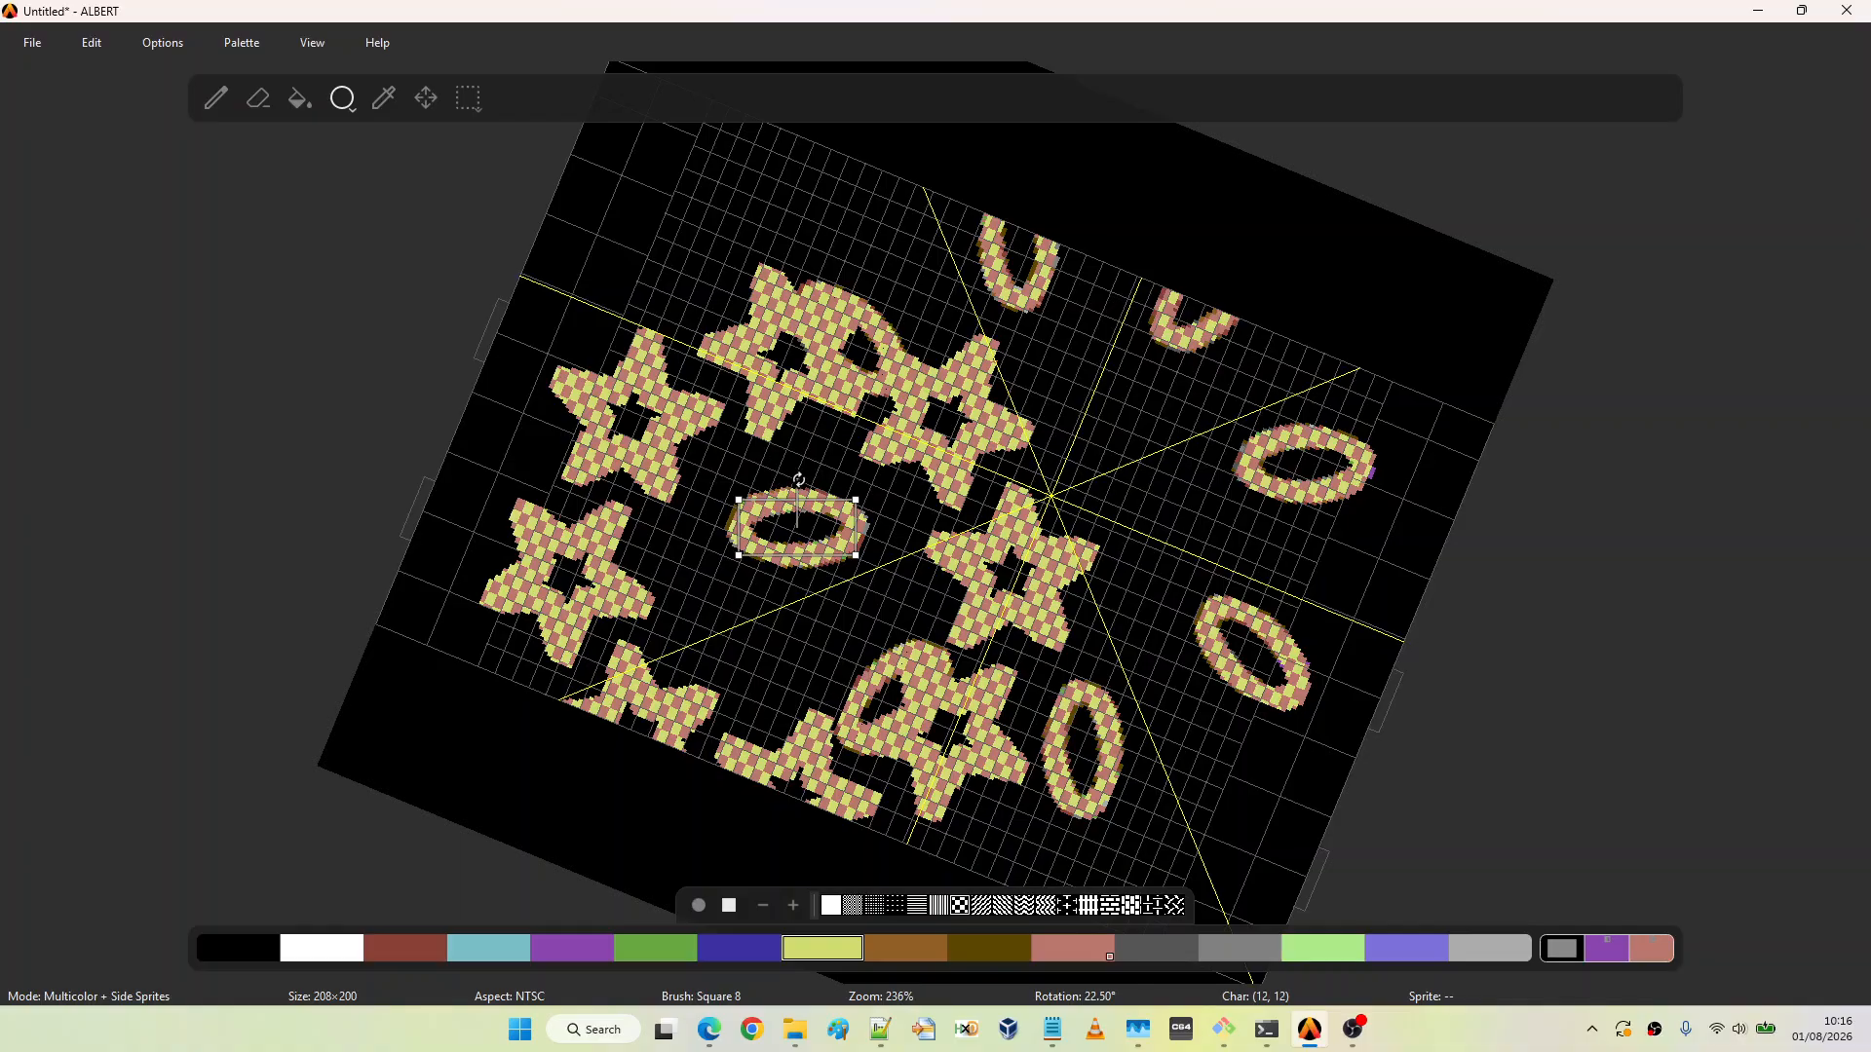
pyautogui.moveTo(797, 480); pyautogui.dragTo(766, 477)
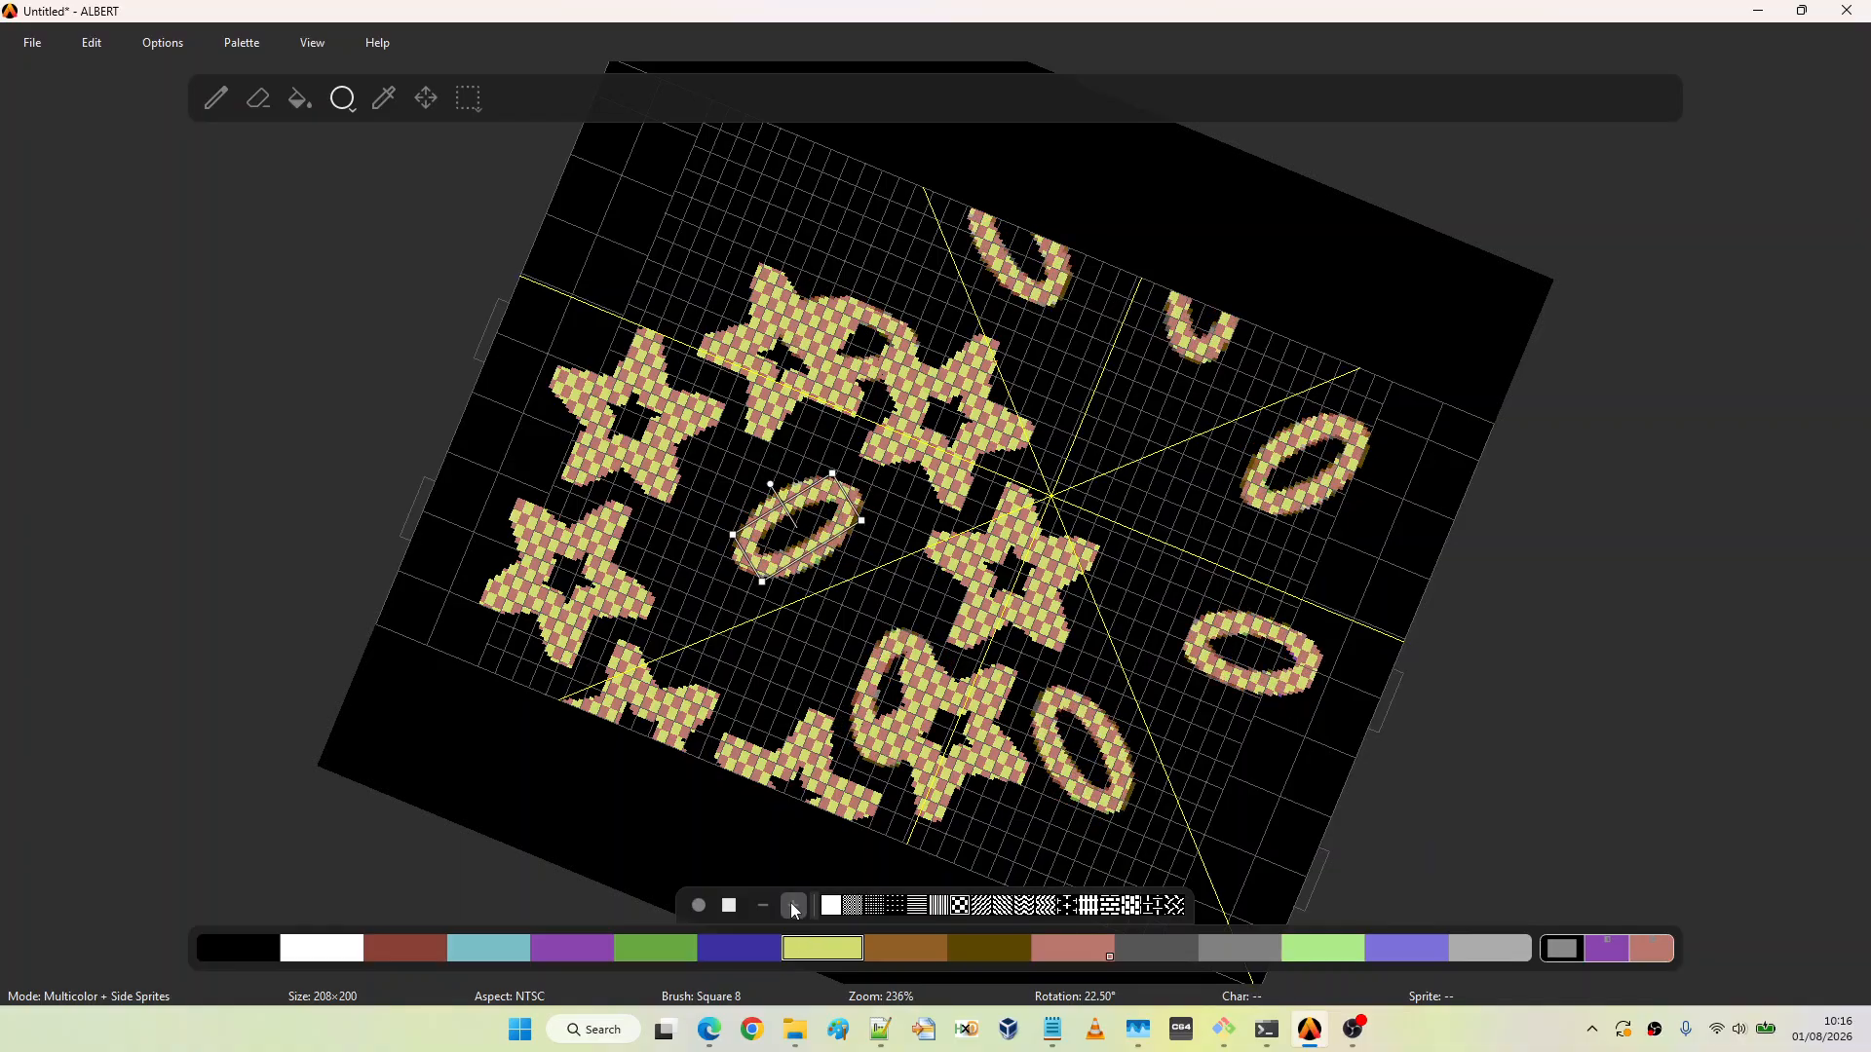
# Give the ellipse the diagonal-stripe texture at brush size 8, and rotate and enlarge it into a circle
pyautogui.click(794, 906)
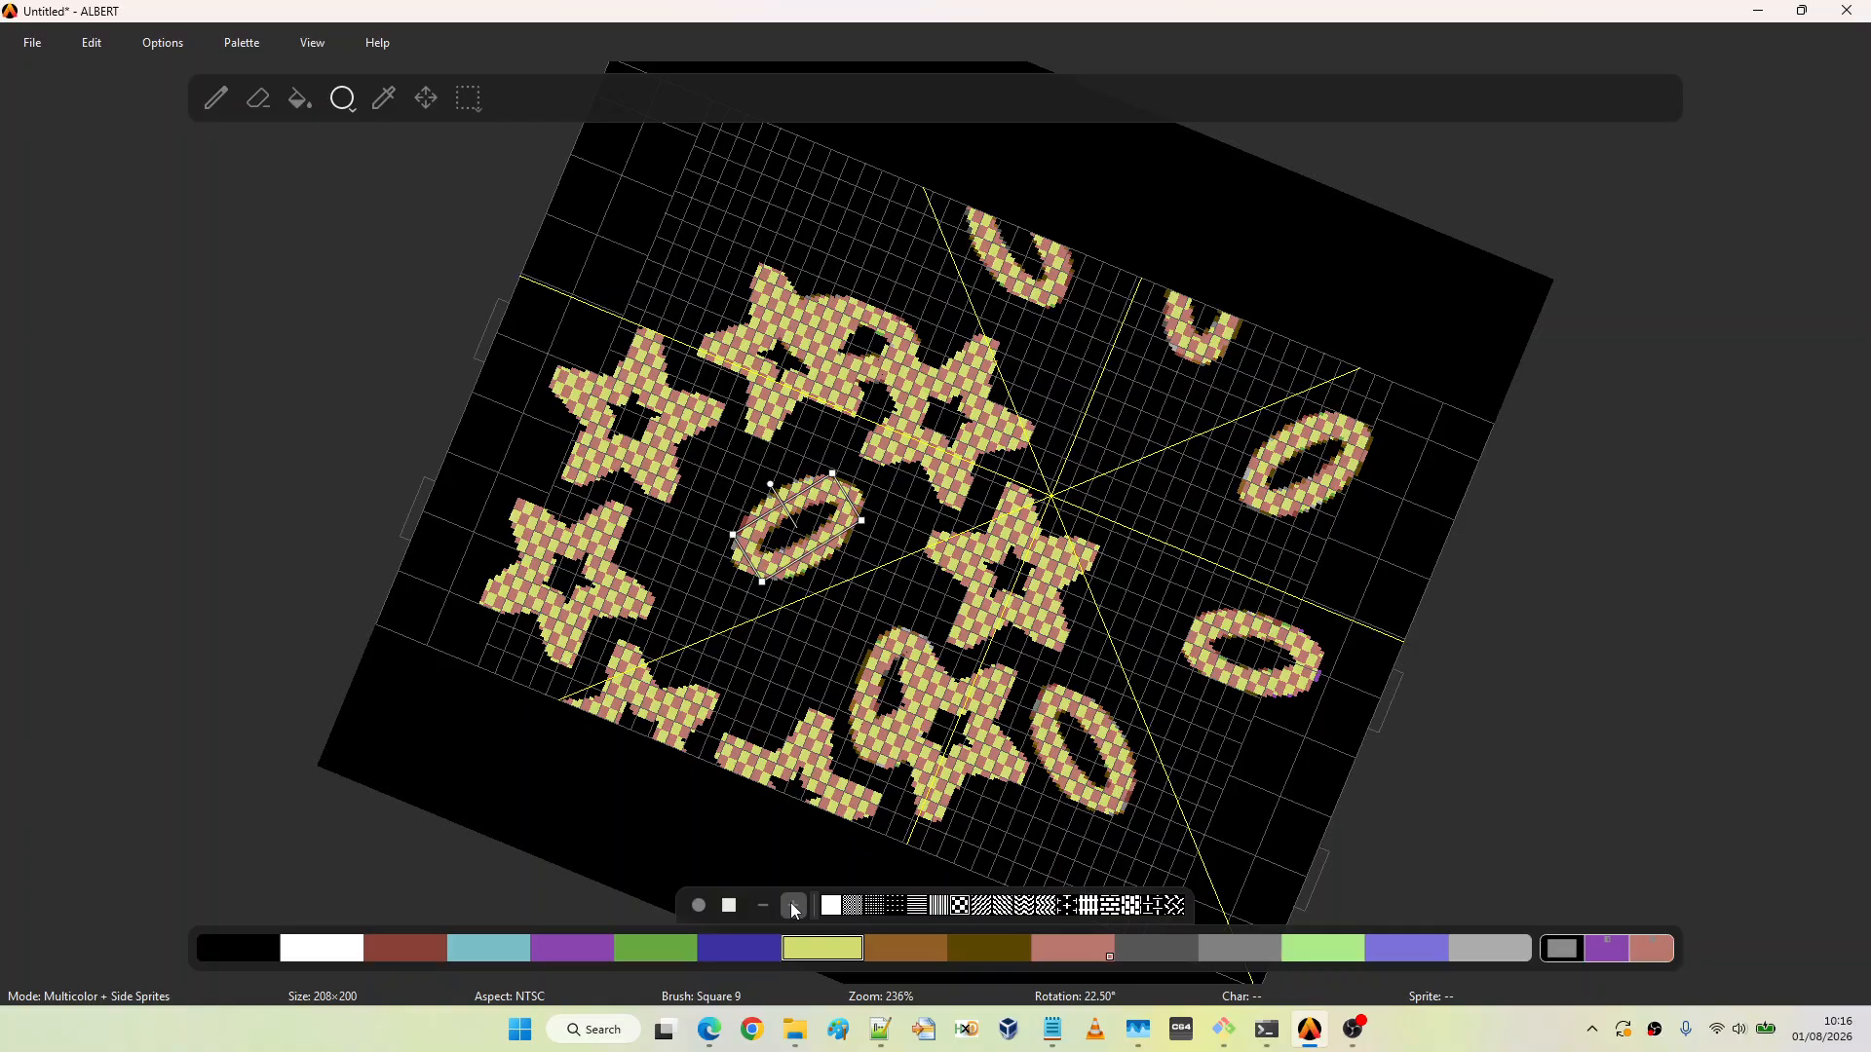
pyautogui.click(794, 906)
pyautogui.click(765, 908)
pyautogui.click(980, 907)
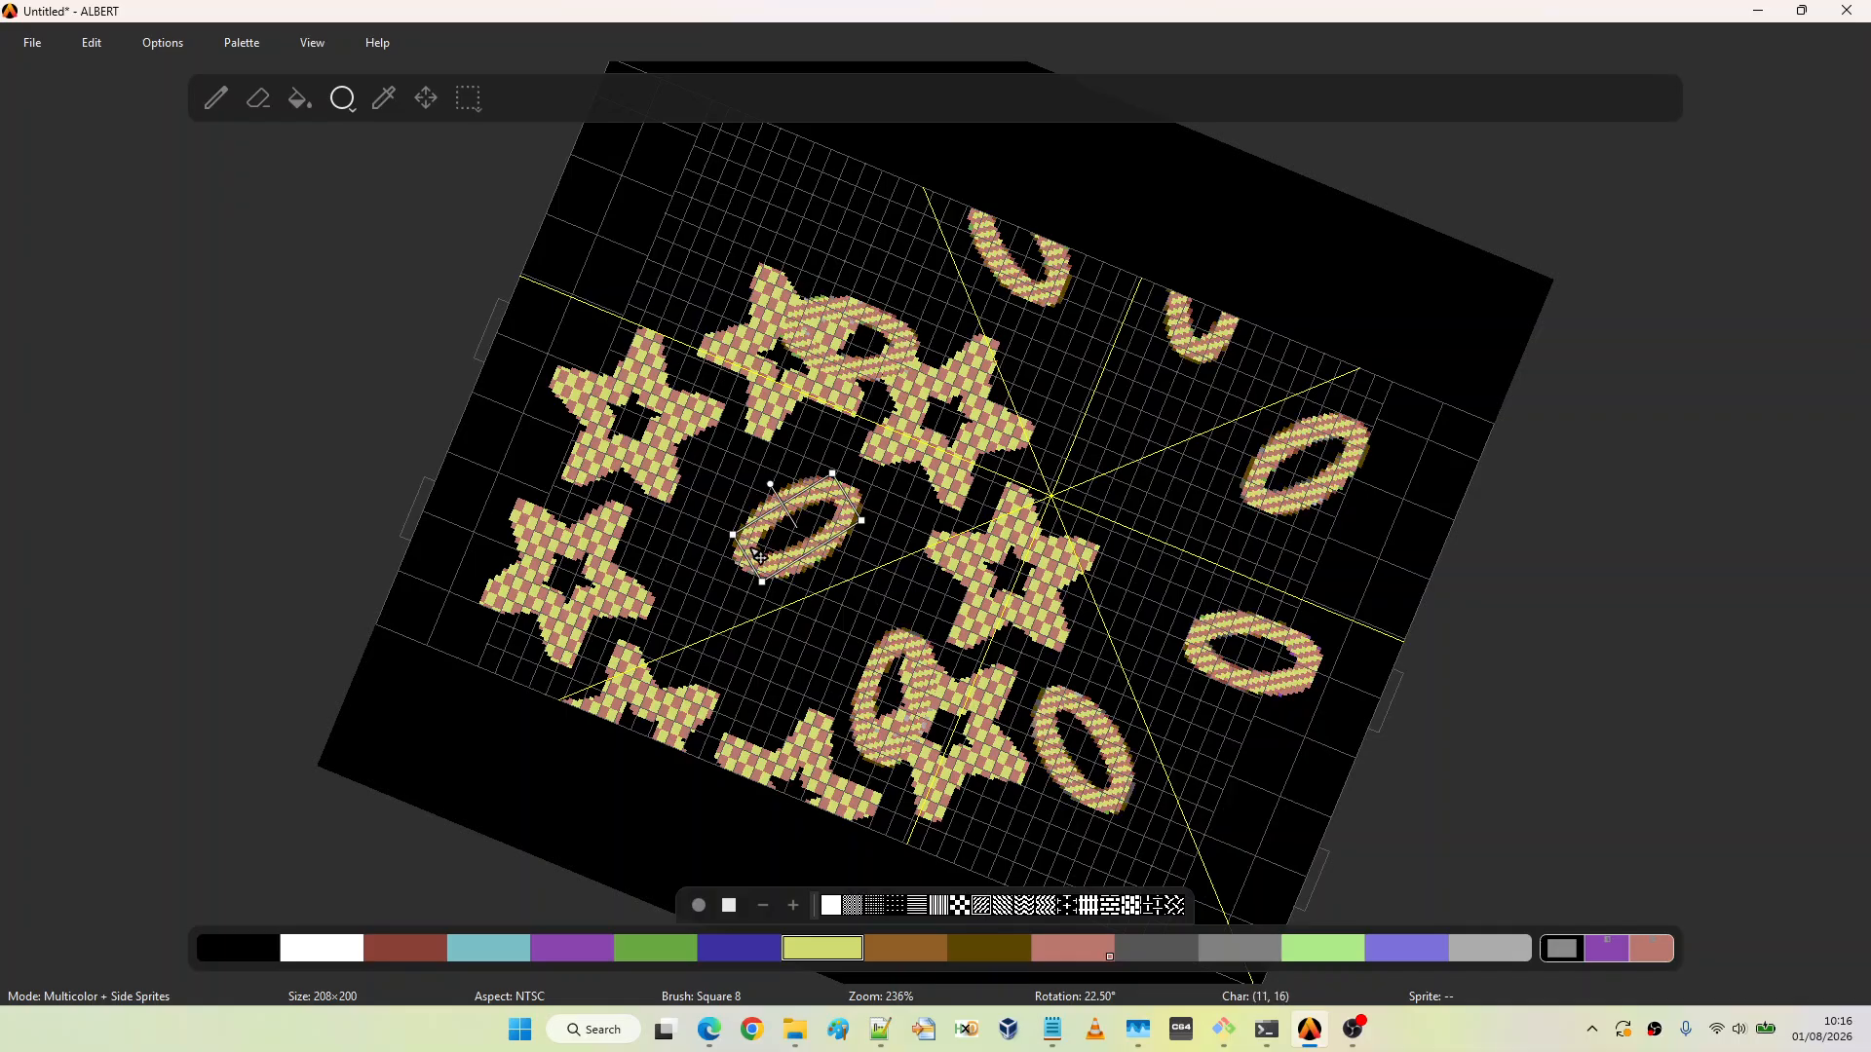
pyautogui.moveTo(774, 487); pyautogui.dragTo(792, 472)
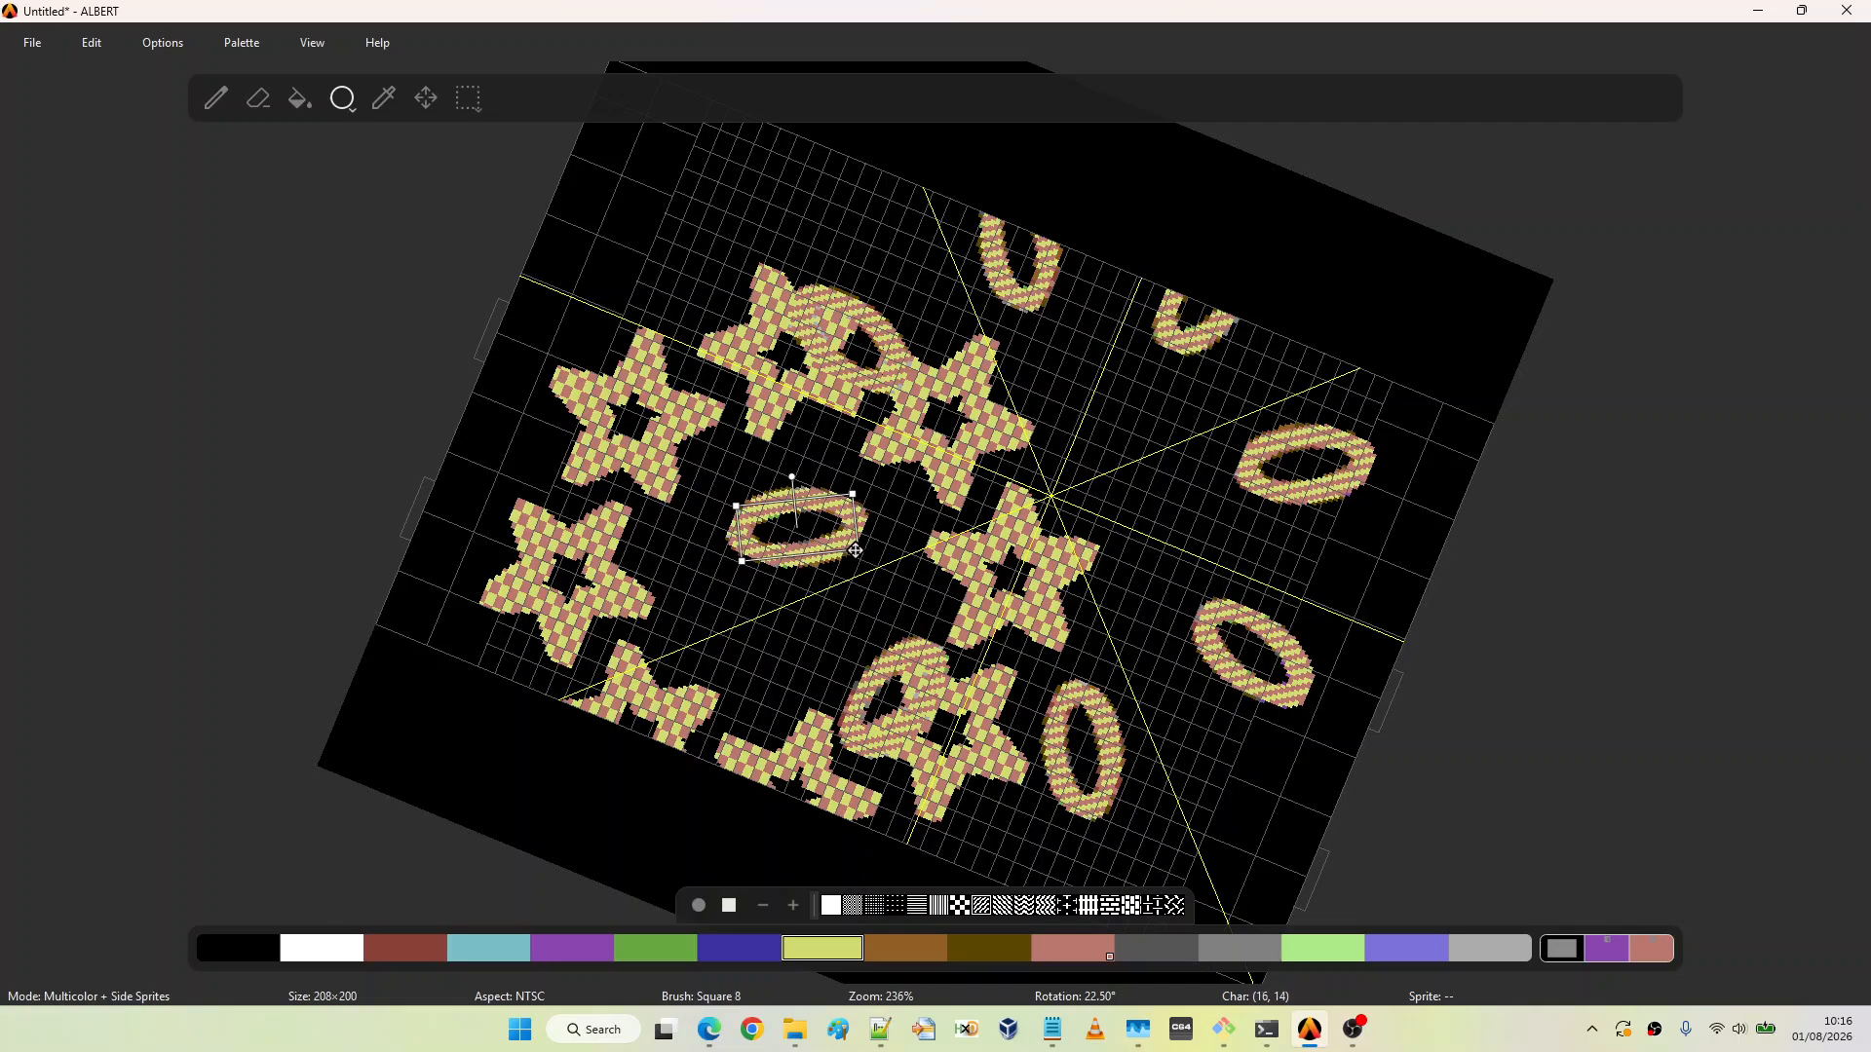
pyautogui.moveTo(855, 550); pyautogui.dragTo(901, 631)
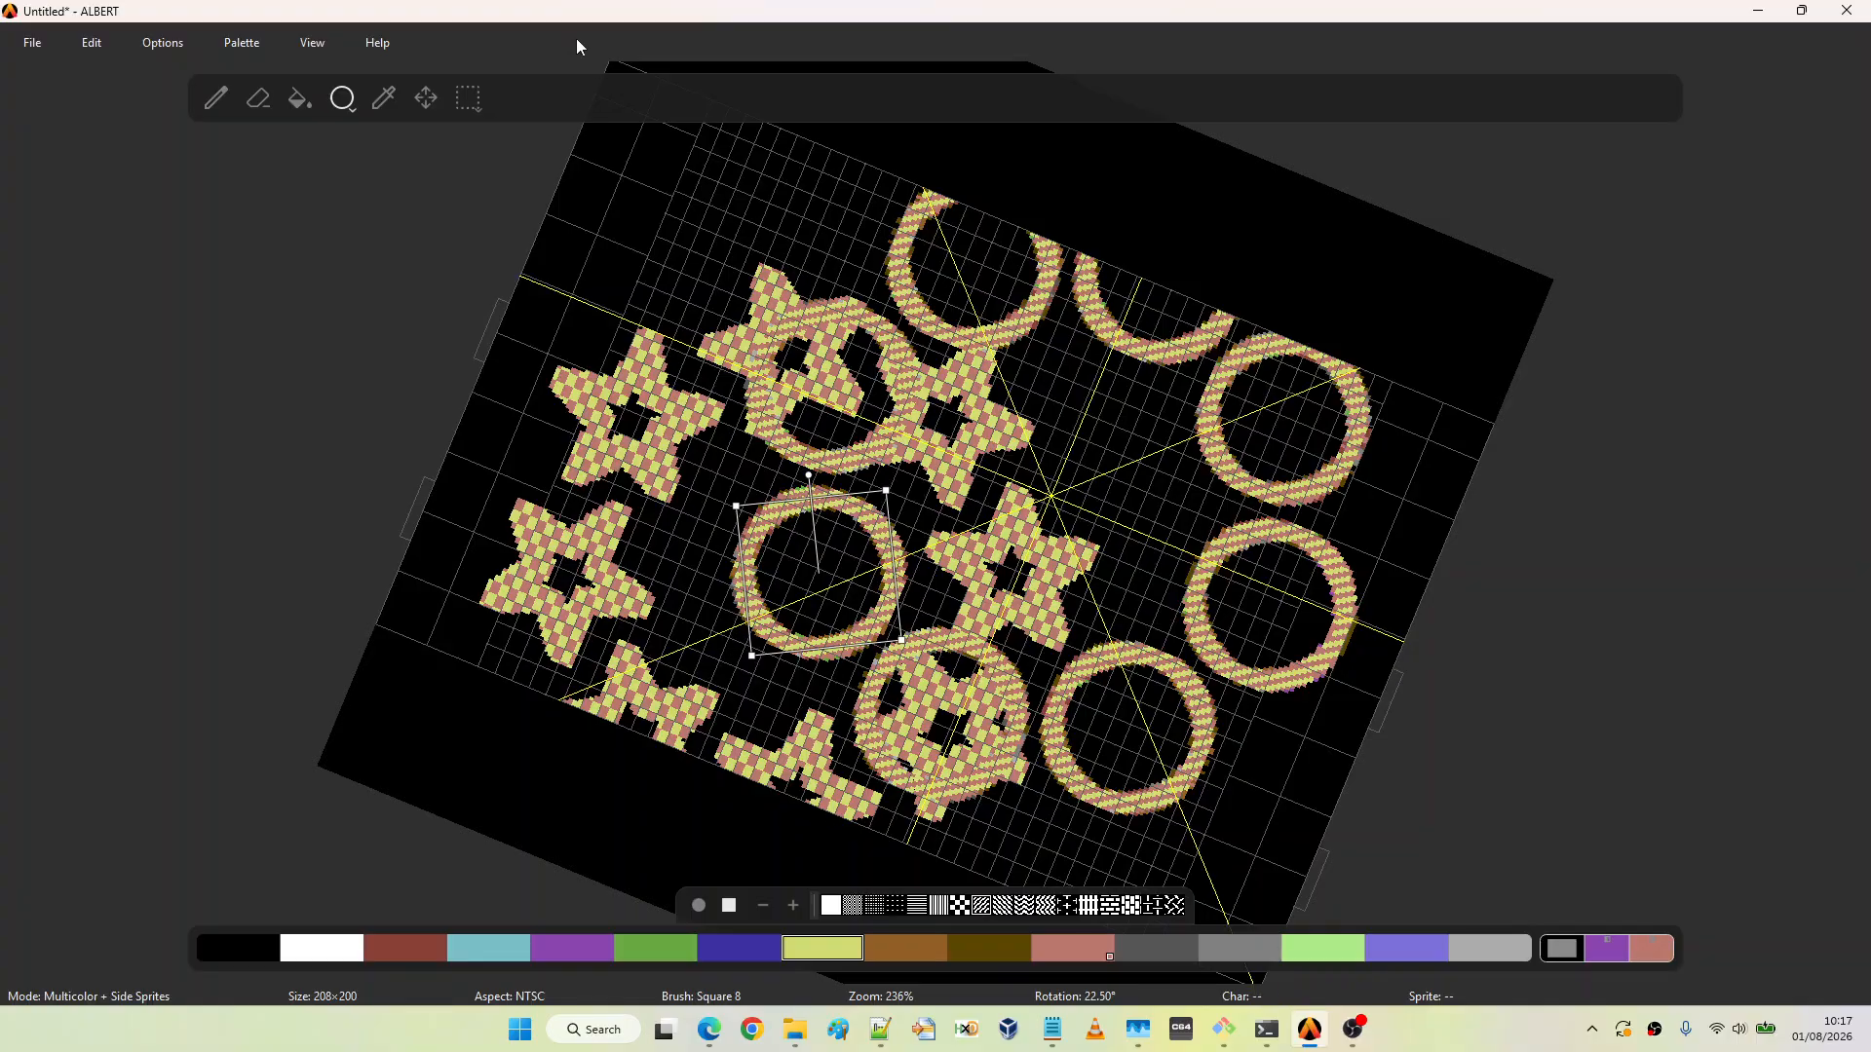
# Draw an S-shaped curve above the stars in the upper-left part of the grid and enlarge it downward
pyautogui.click(343, 98)
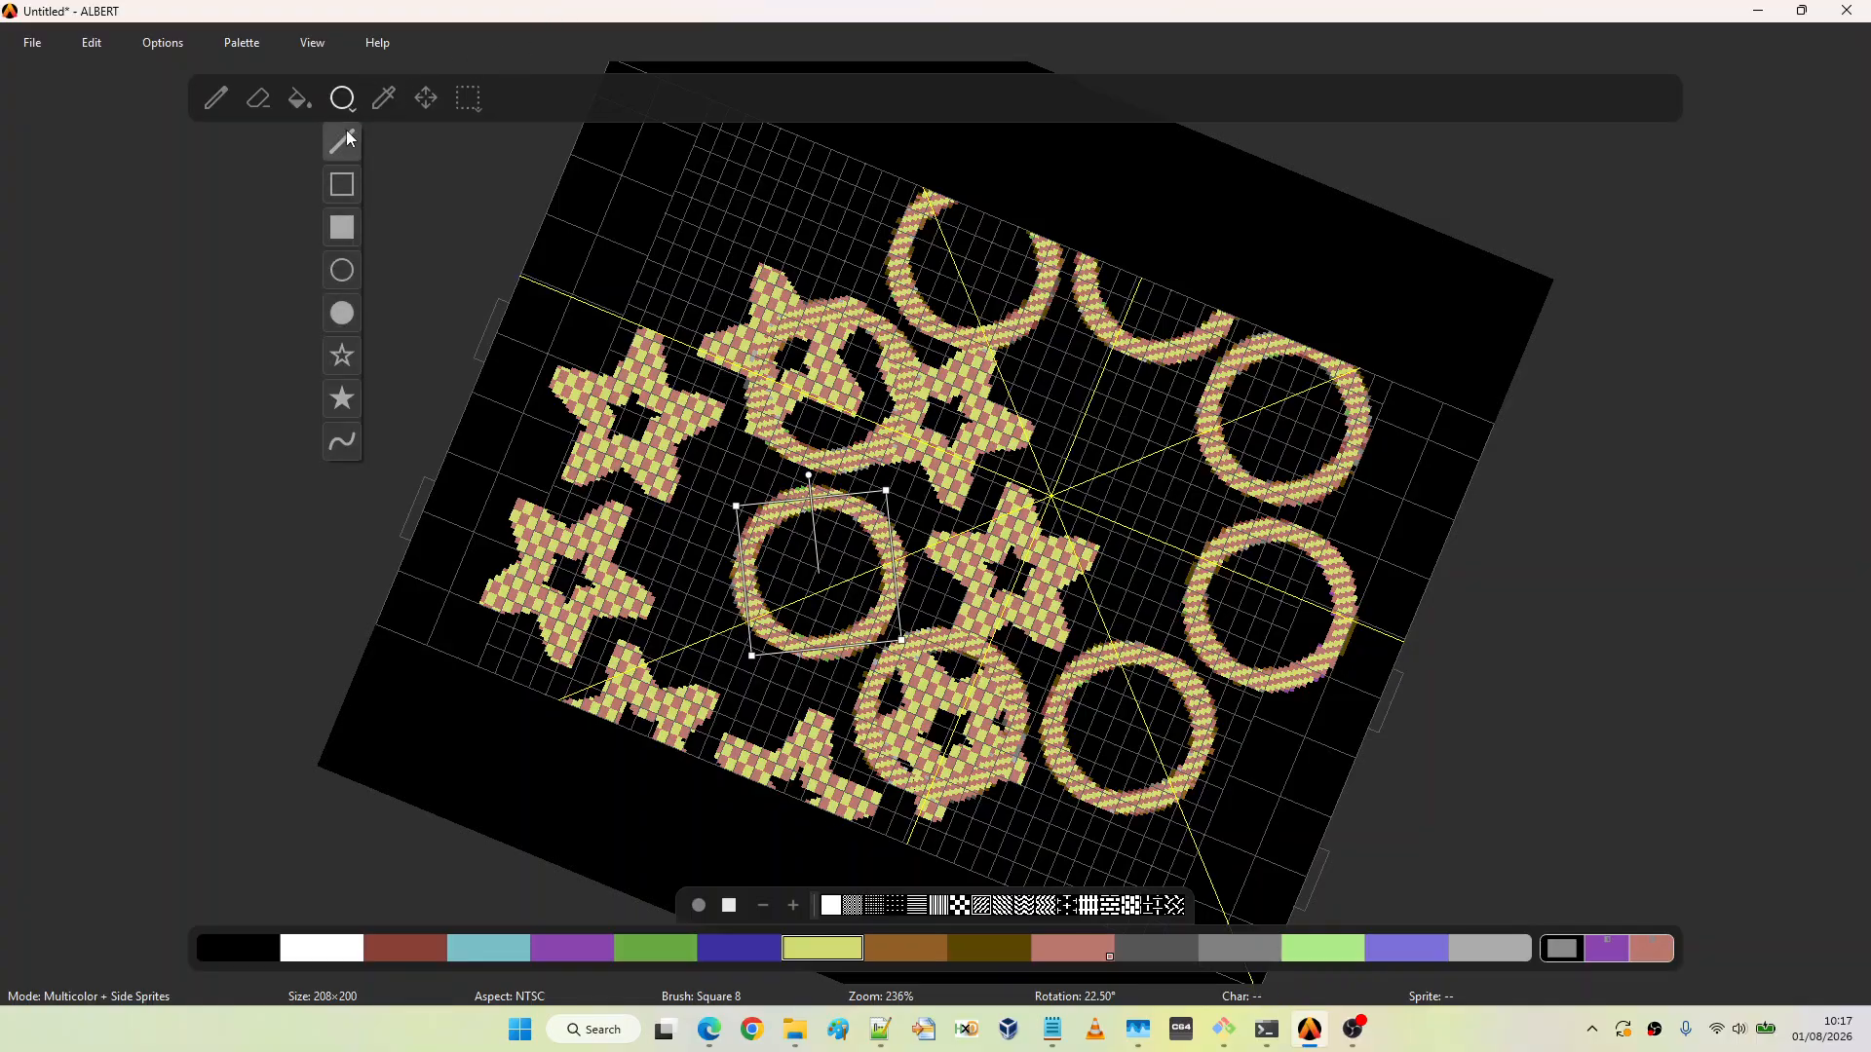
pyautogui.click(350, 439)
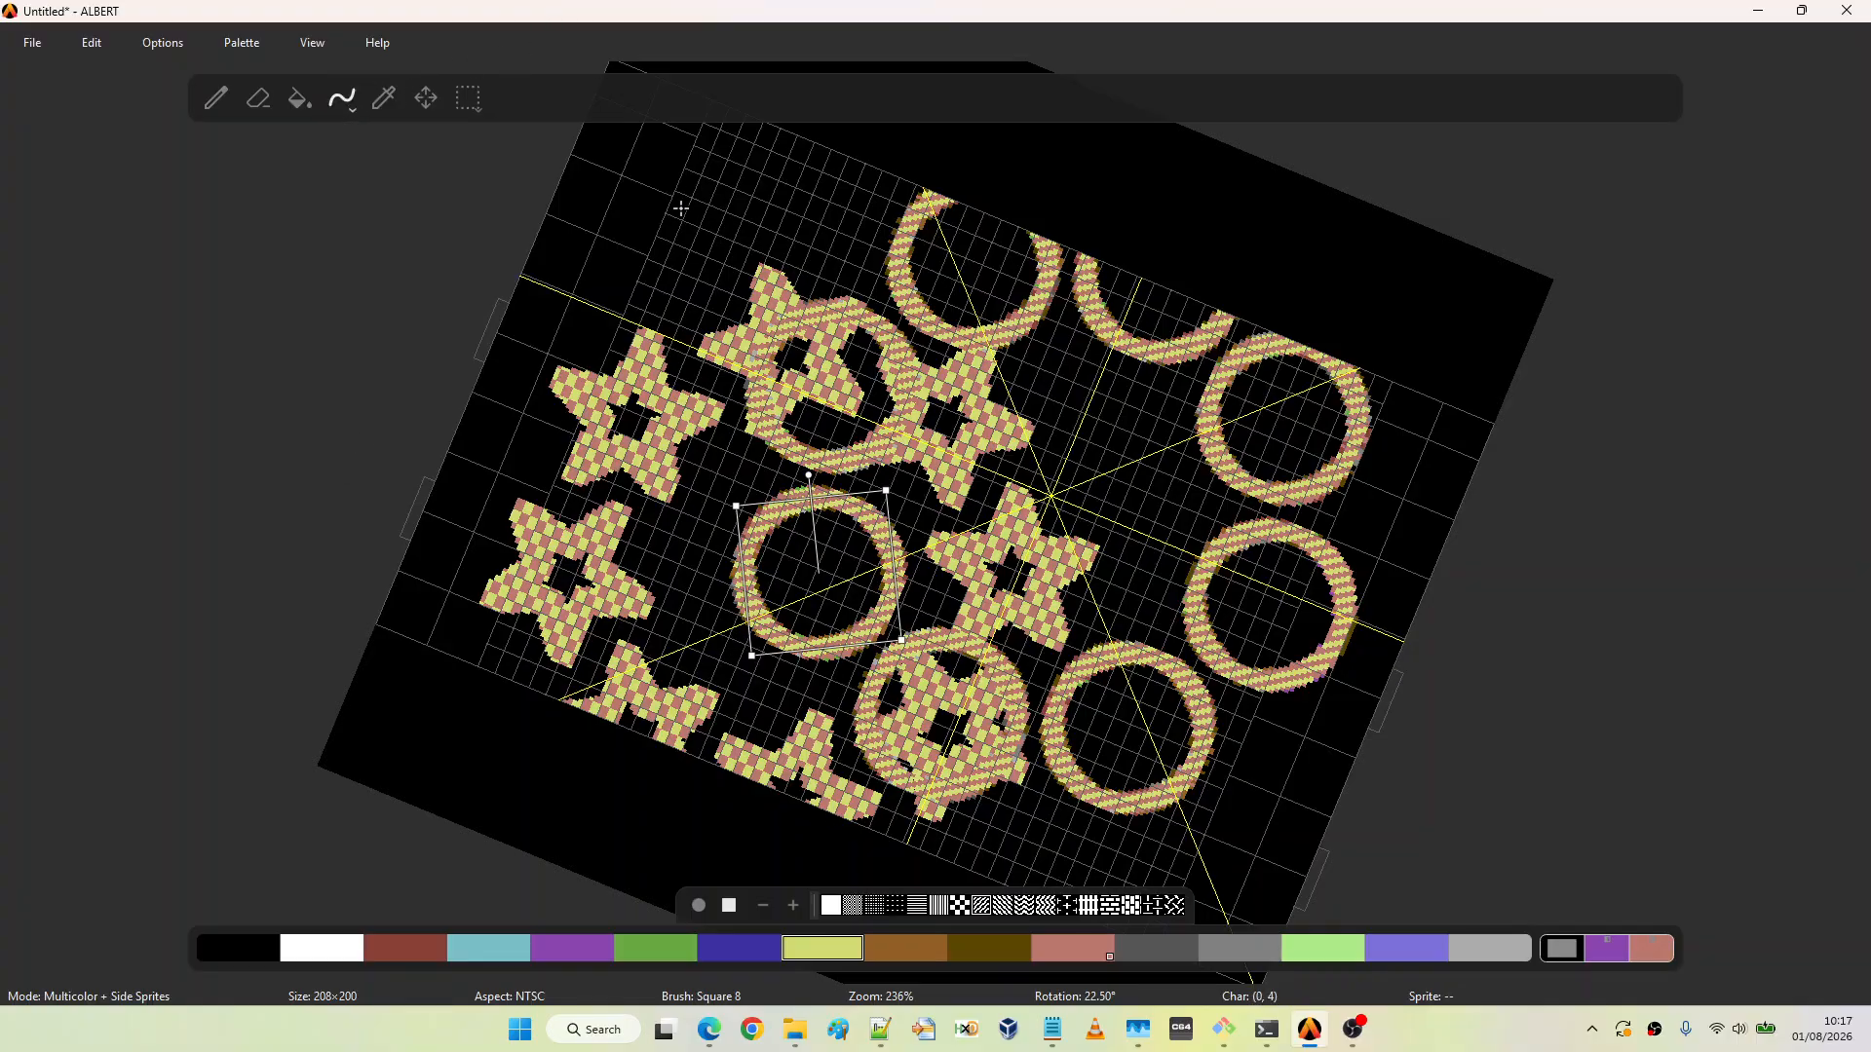
pyautogui.moveTo(629, 205)
pyautogui.mouseDown()
pyautogui.moveTo(736, 186)
pyautogui.moveTo(775, 246)
pyautogui.moveTo(853, 192)
pyautogui.mouseUp()
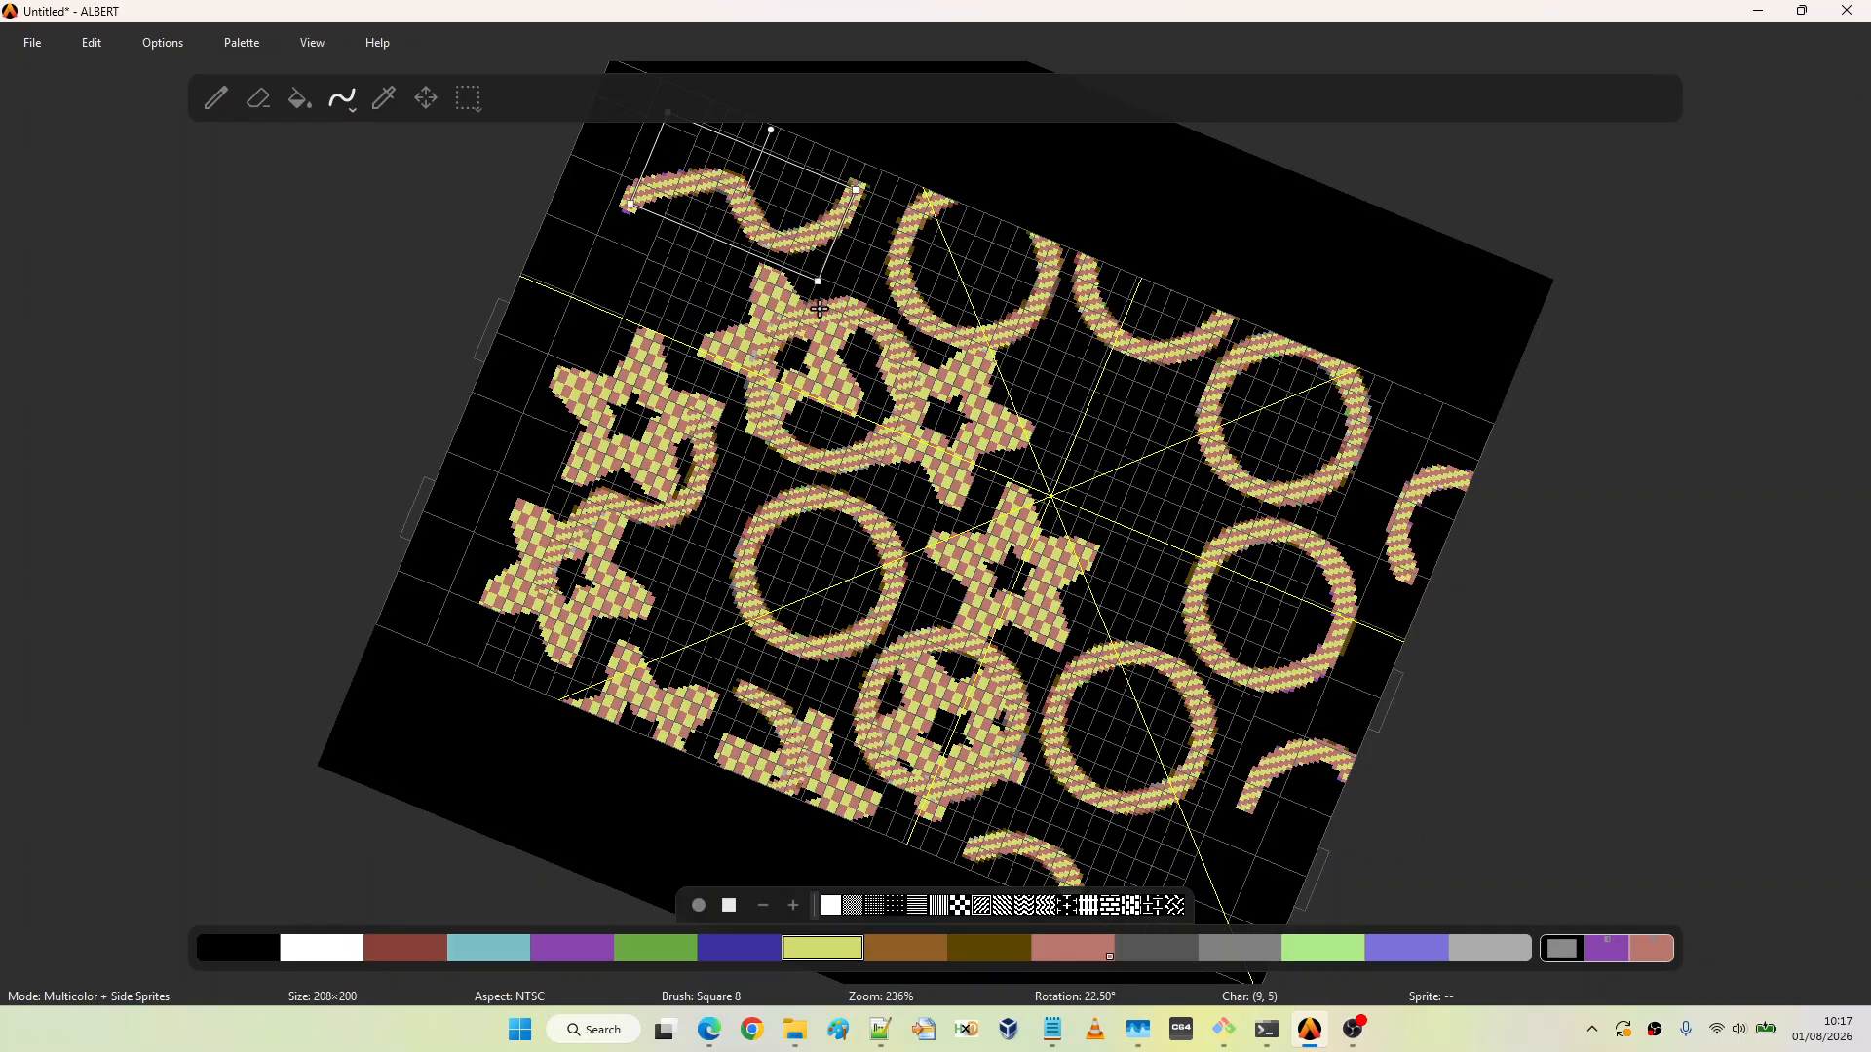
pyautogui.moveTo(817, 283); pyautogui.dragTo(819, 335)
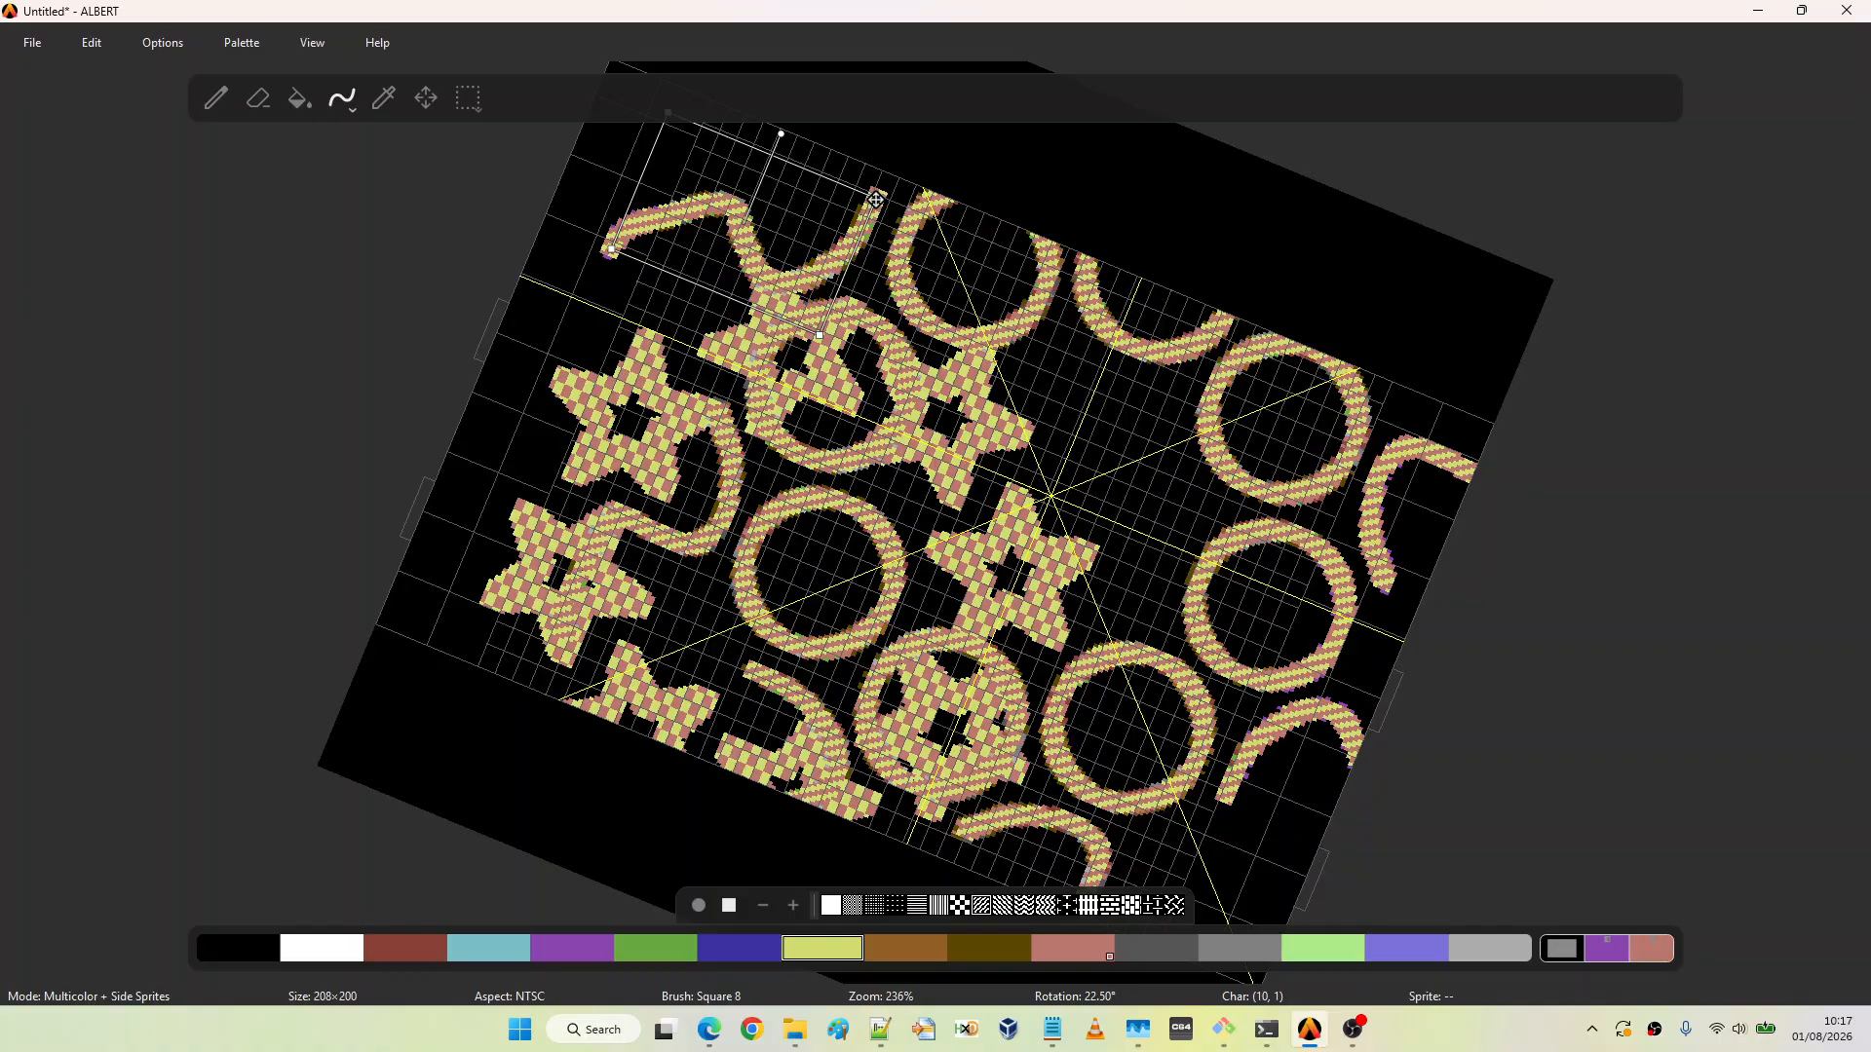
# Reshape the curve into a narrower, slanted form in the grid's upper-left corner using its bounding frame, and commit it
pyautogui.moveTo(875, 197)
pyautogui.mouseDown()
pyautogui.moveTo(816, 175)
pyautogui.moveTo(798, 245)
pyautogui.mouseUp()
pyautogui.moveTo(697, 144); pyautogui.dragTo(738, 163)
pyautogui.moveTo(732, 276); pyautogui.dragTo(675, 222)
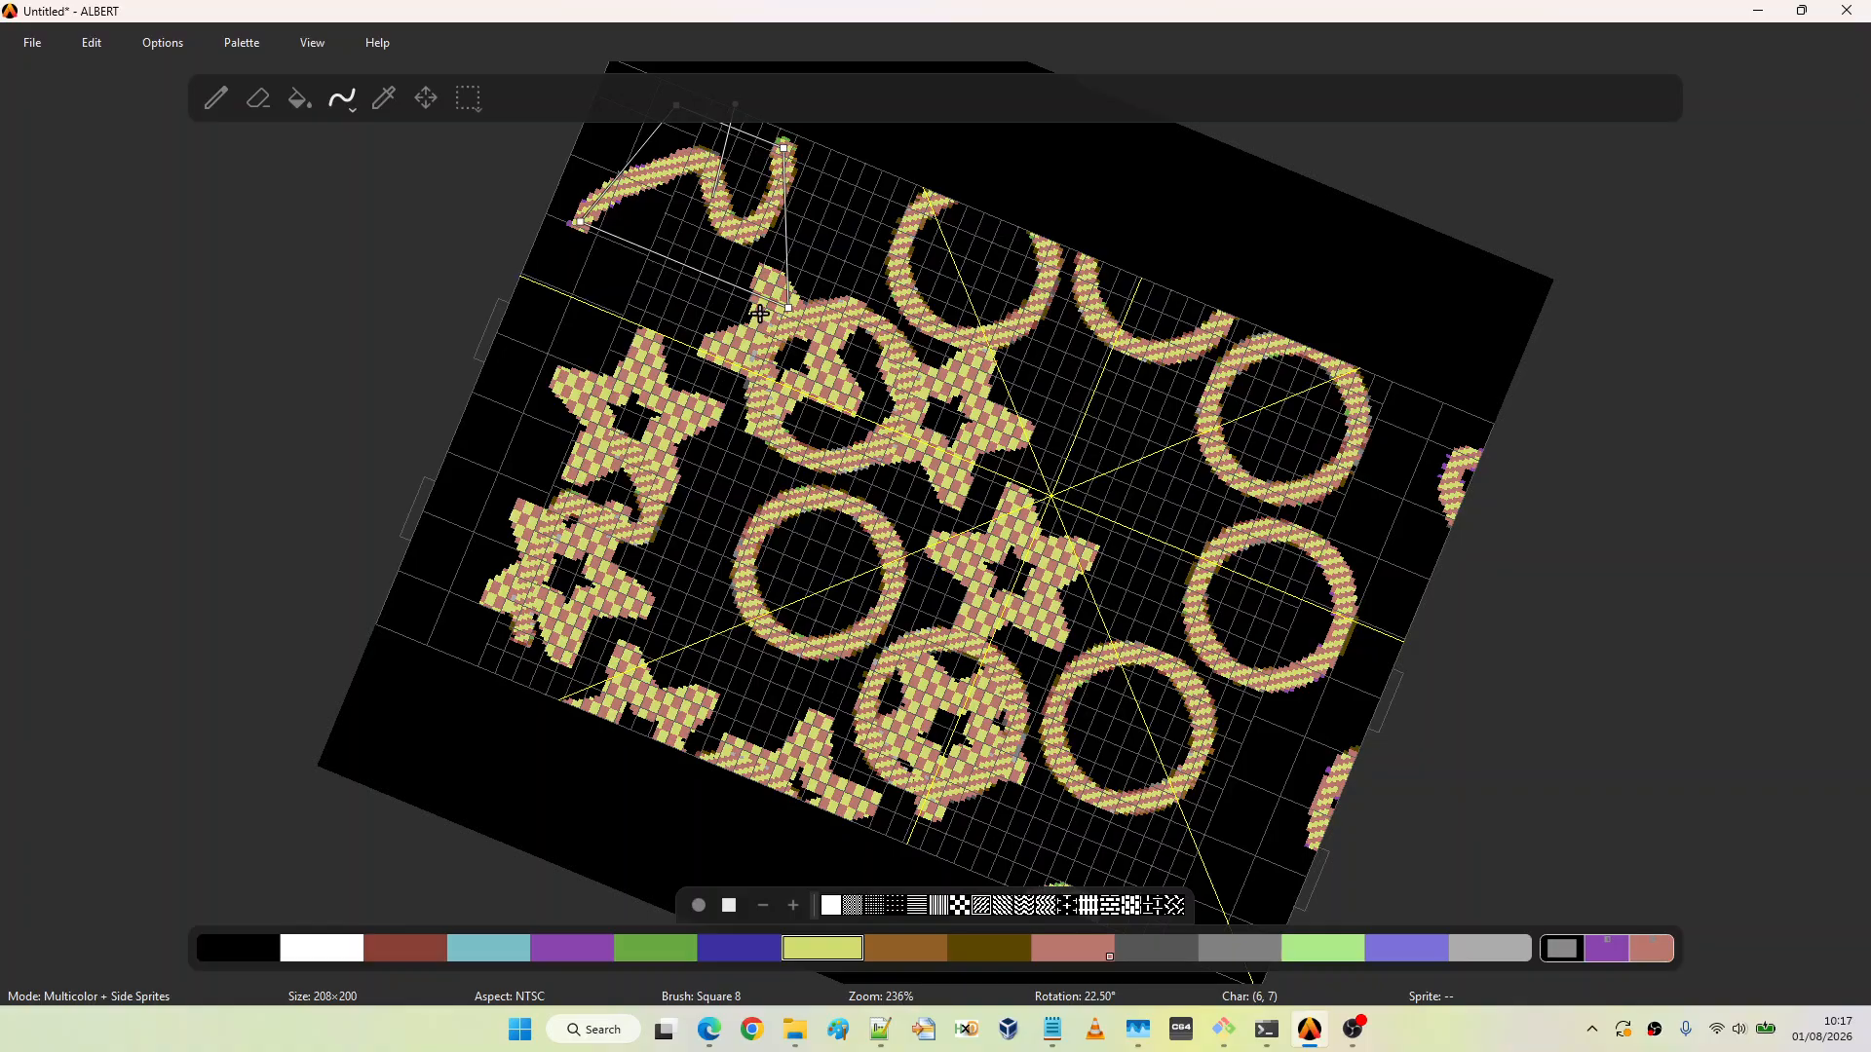
pyautogui.click(766, 387)
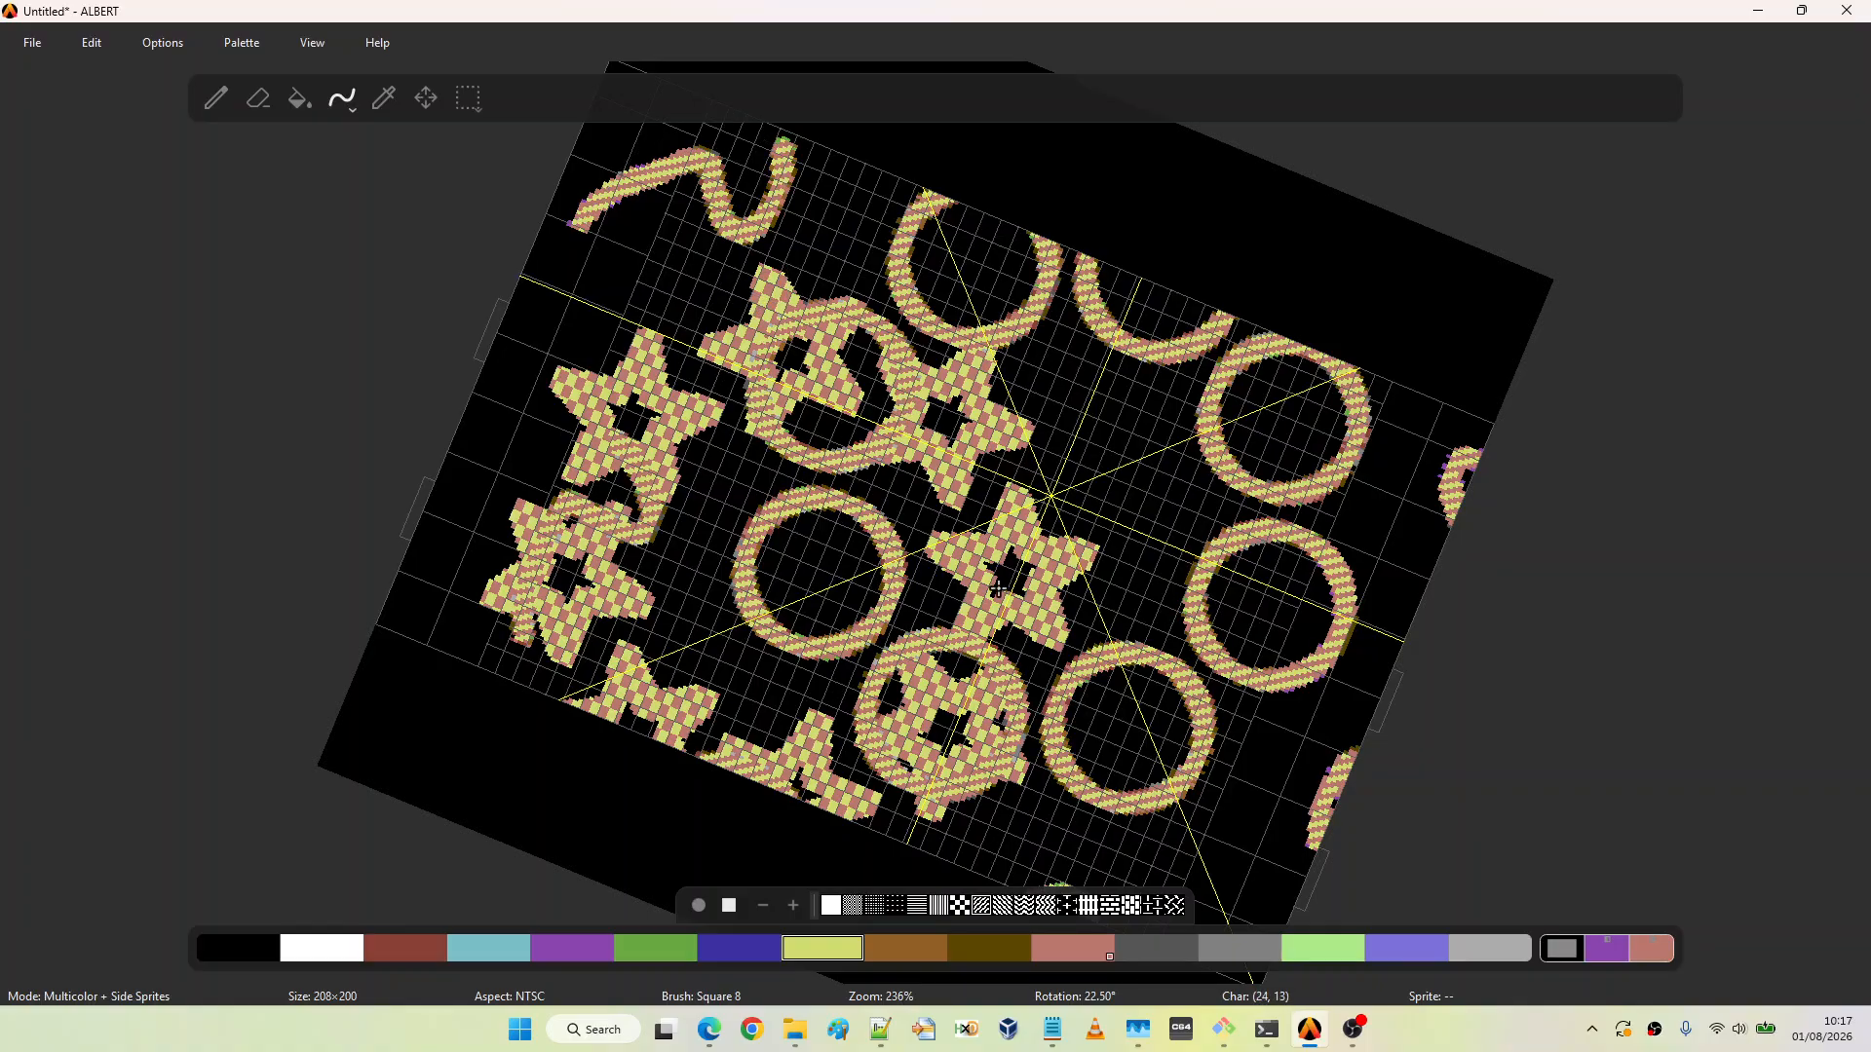
# Undo and redo the committed circles and curve, leaving them in place
pyautogui.hotkey('ctrl', 'z')
pyautogui.hotkey('ctrl', 'y')
pyautogui.hotkey('ctrl', 'z')
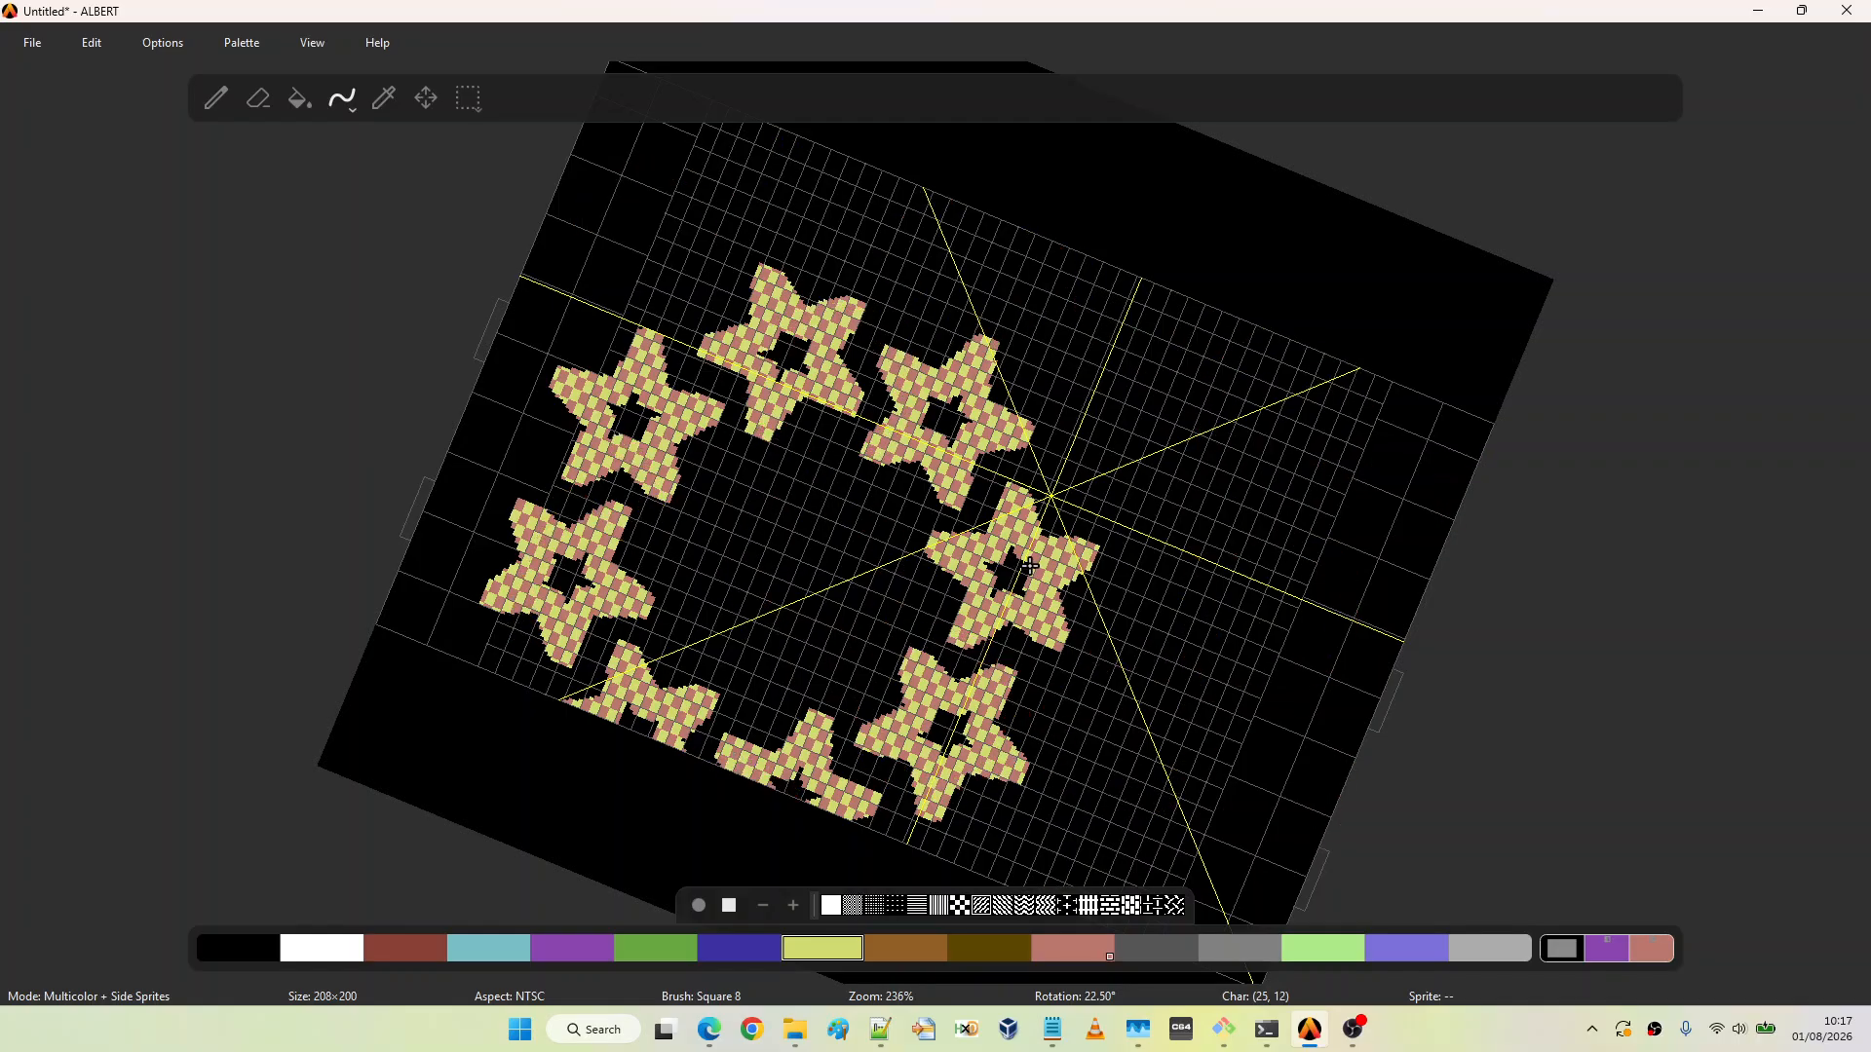
pyautogui.hotkey('ctrl', 'y')
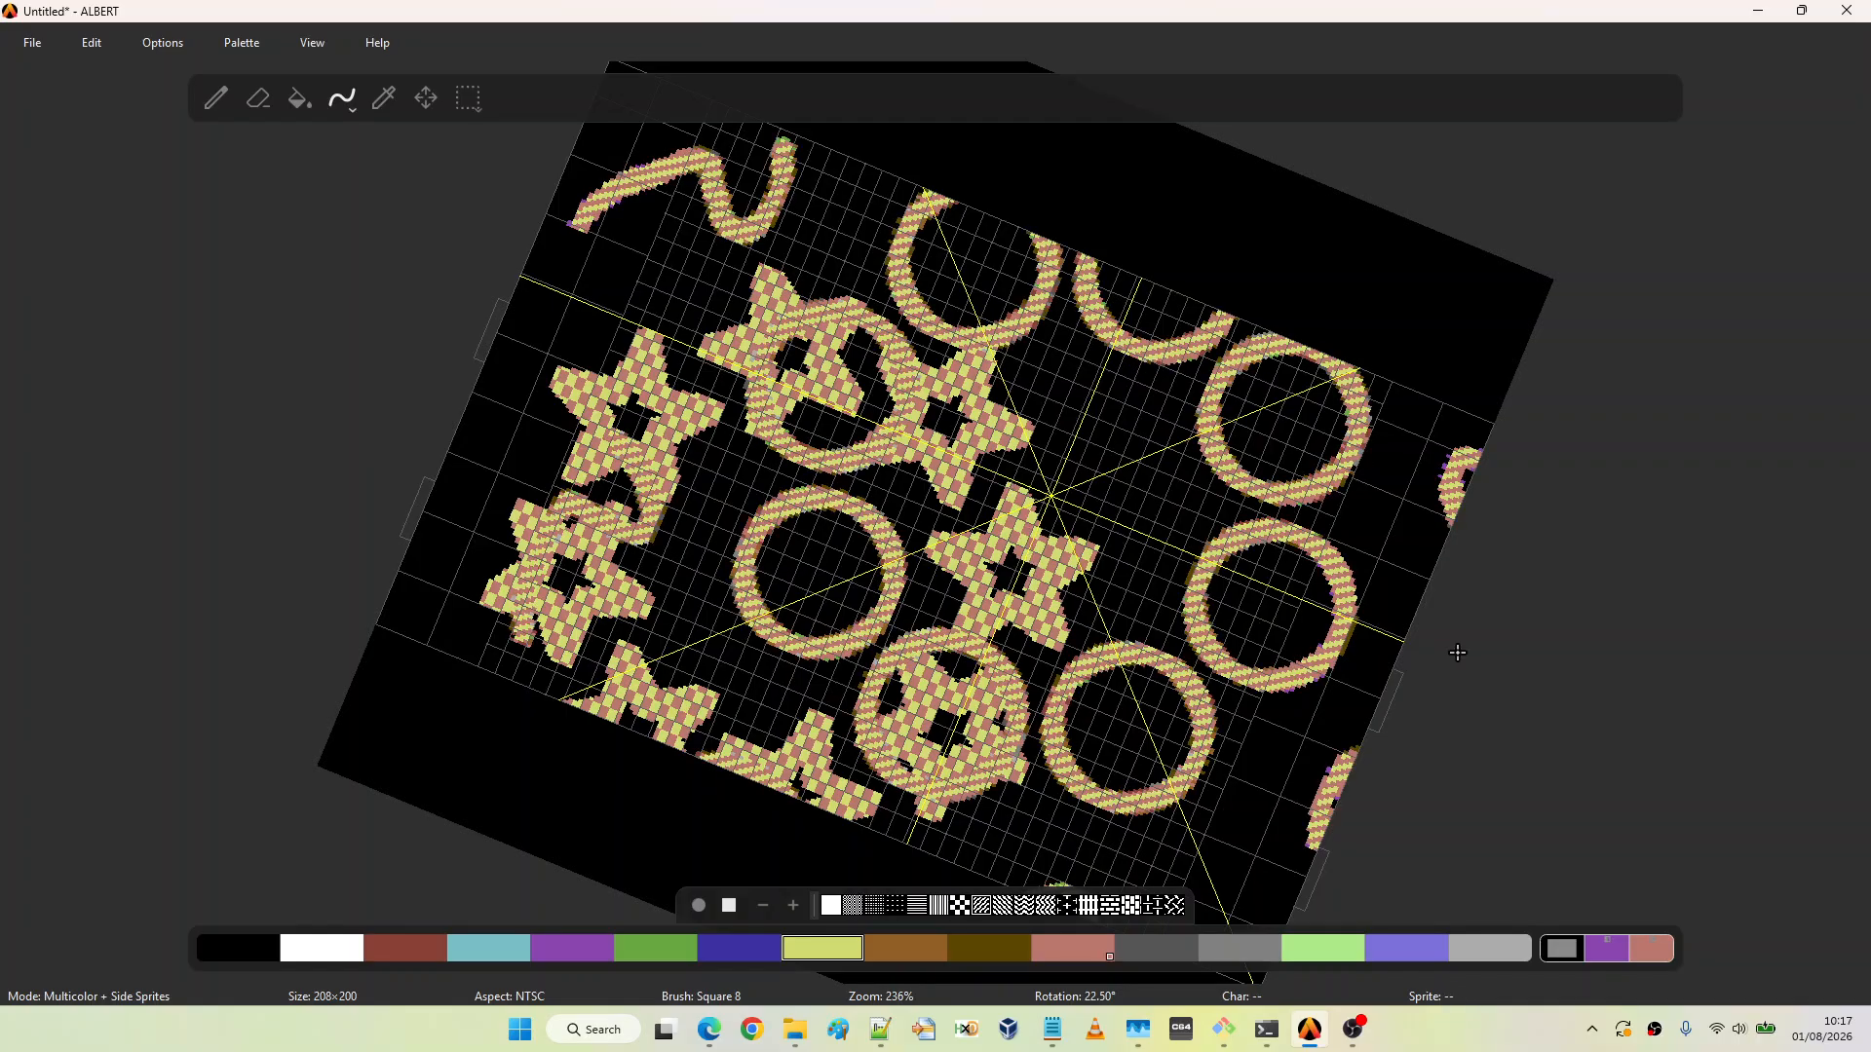
# Reset the canvas rotation to 0° and examine the anti-aliased edges of the rightmost striped circle up close
pyautogui.hotkey('ctrl', '0')
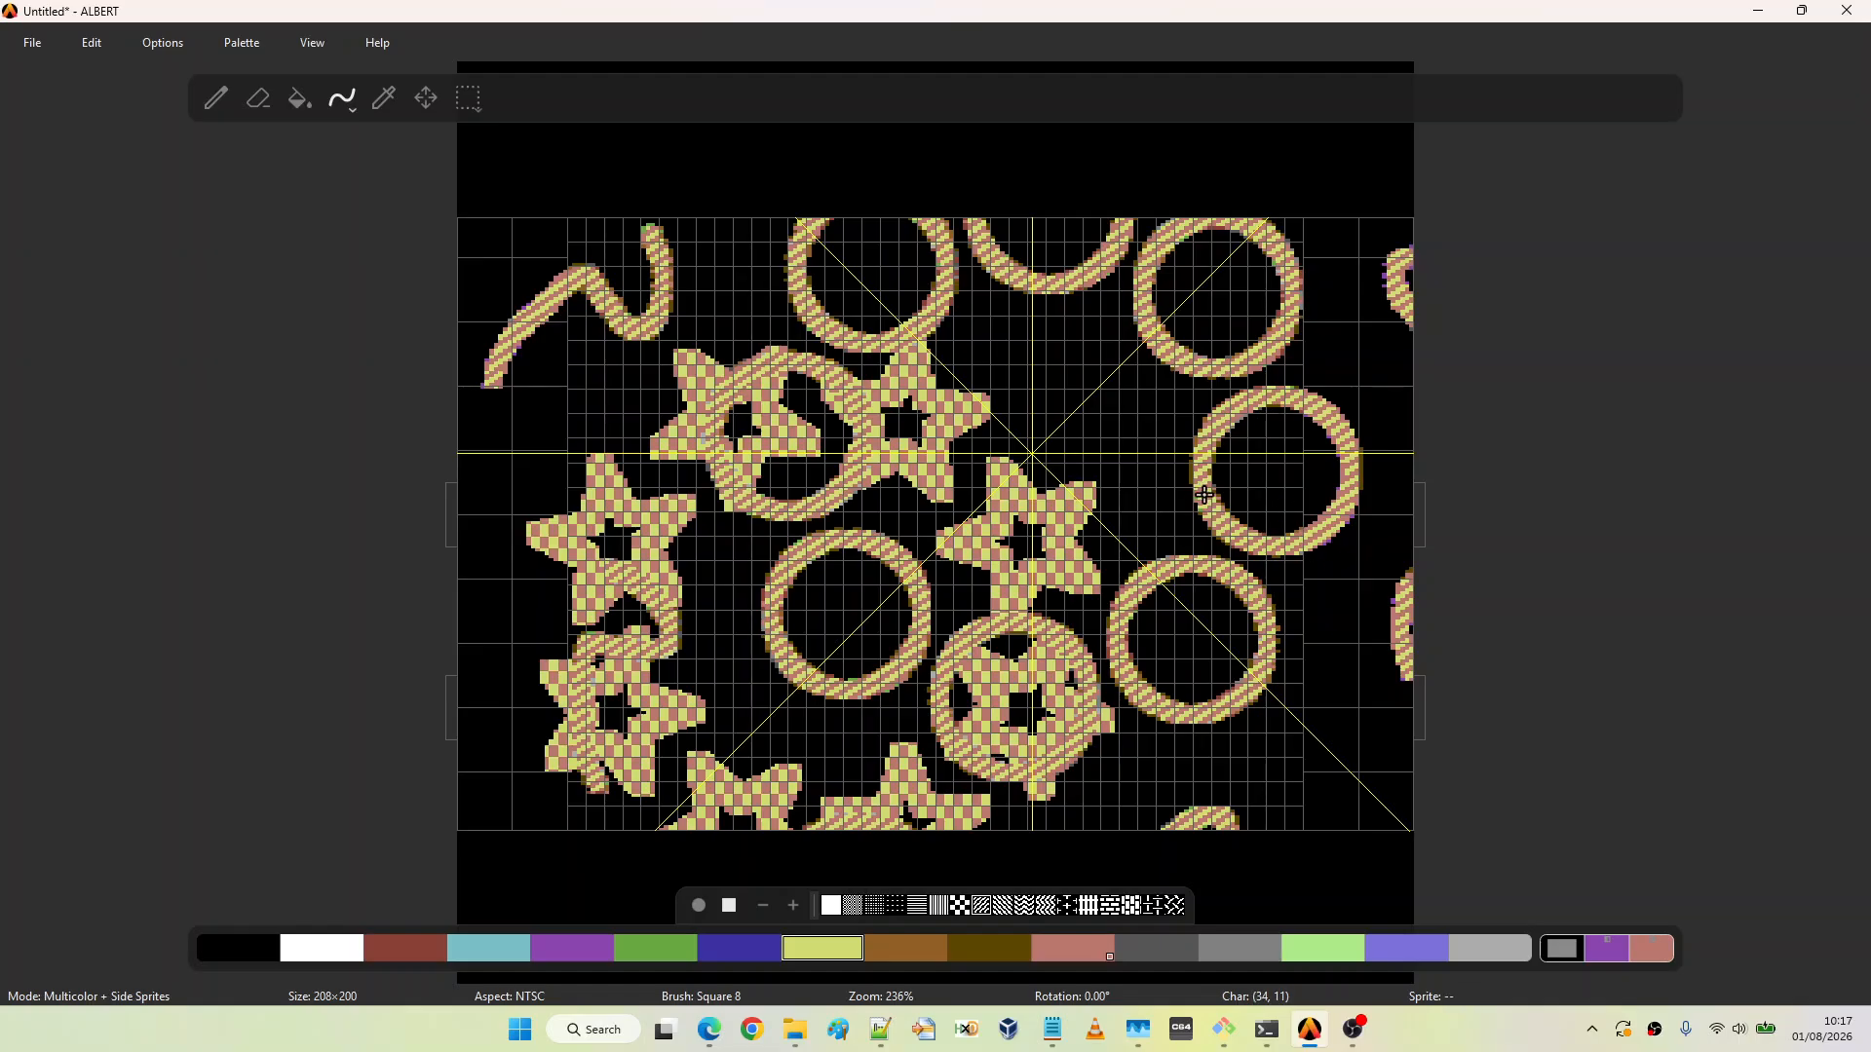
pyautogui.scroll(5, 1266, 448)
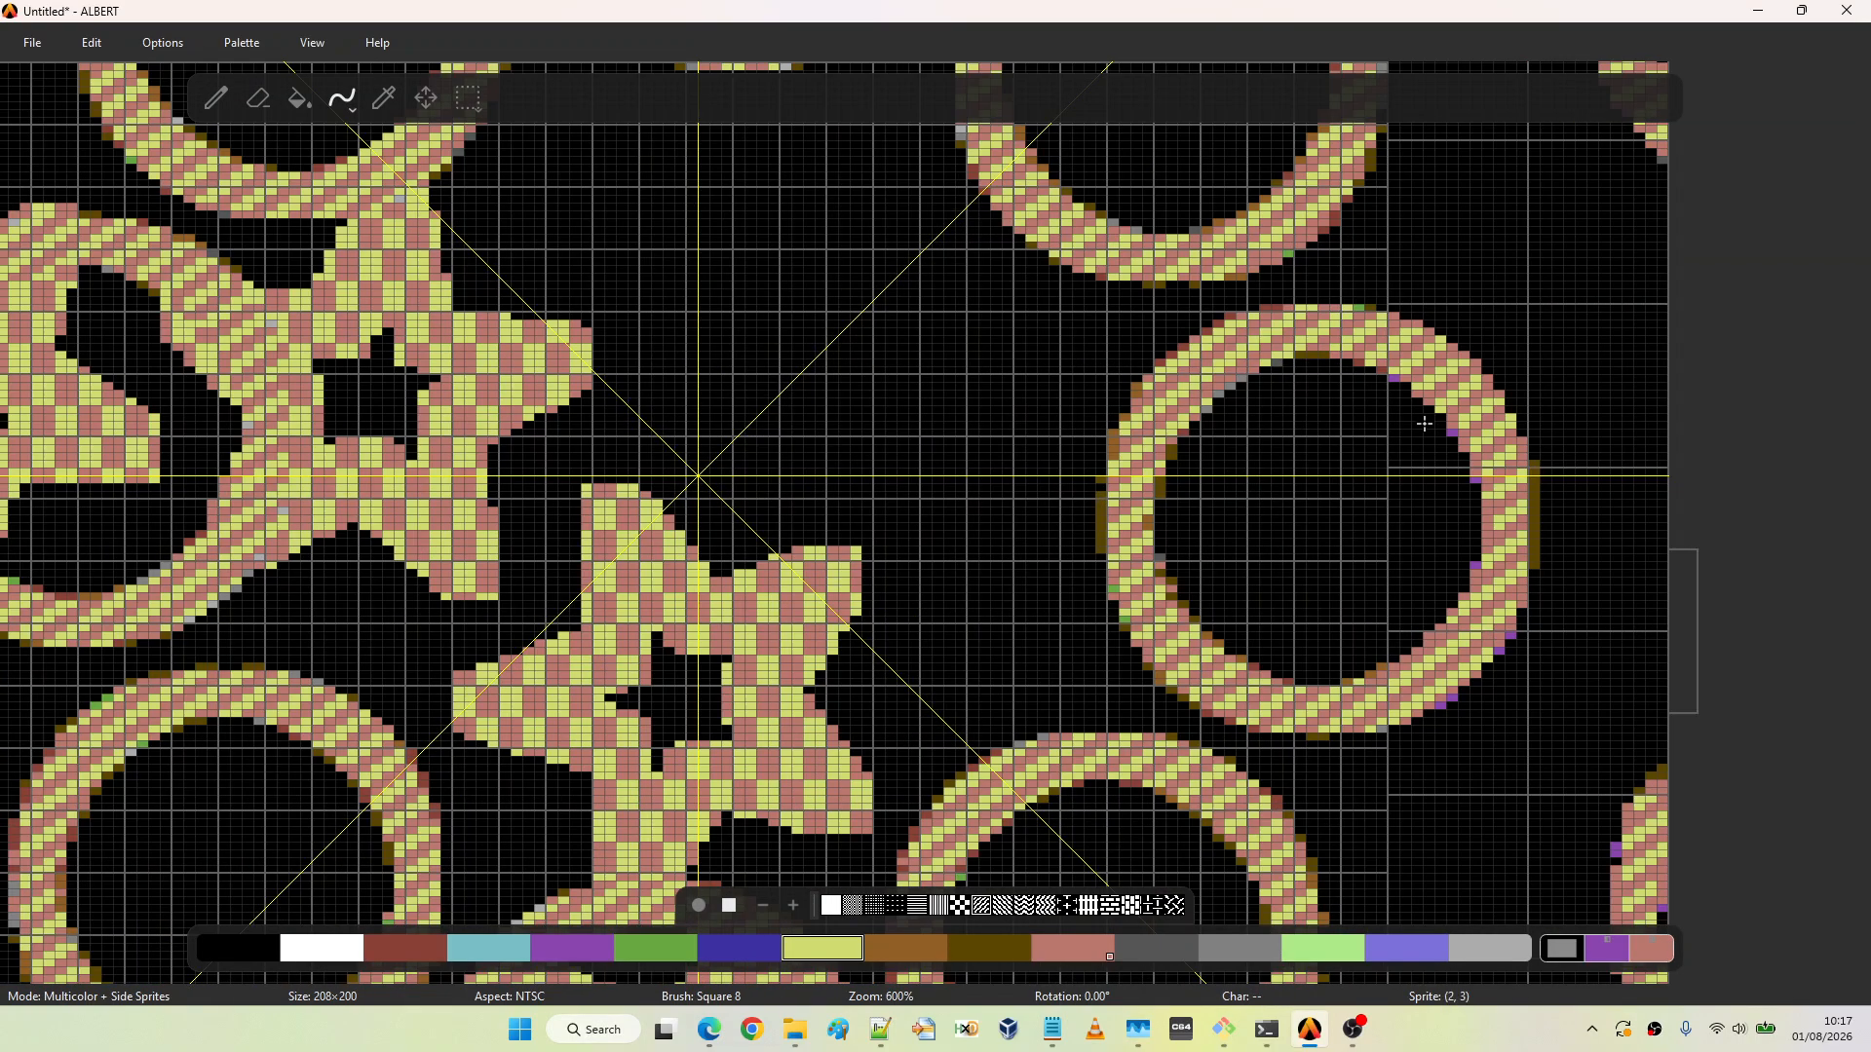
pyautogui.scroll(2, 1423, 423)
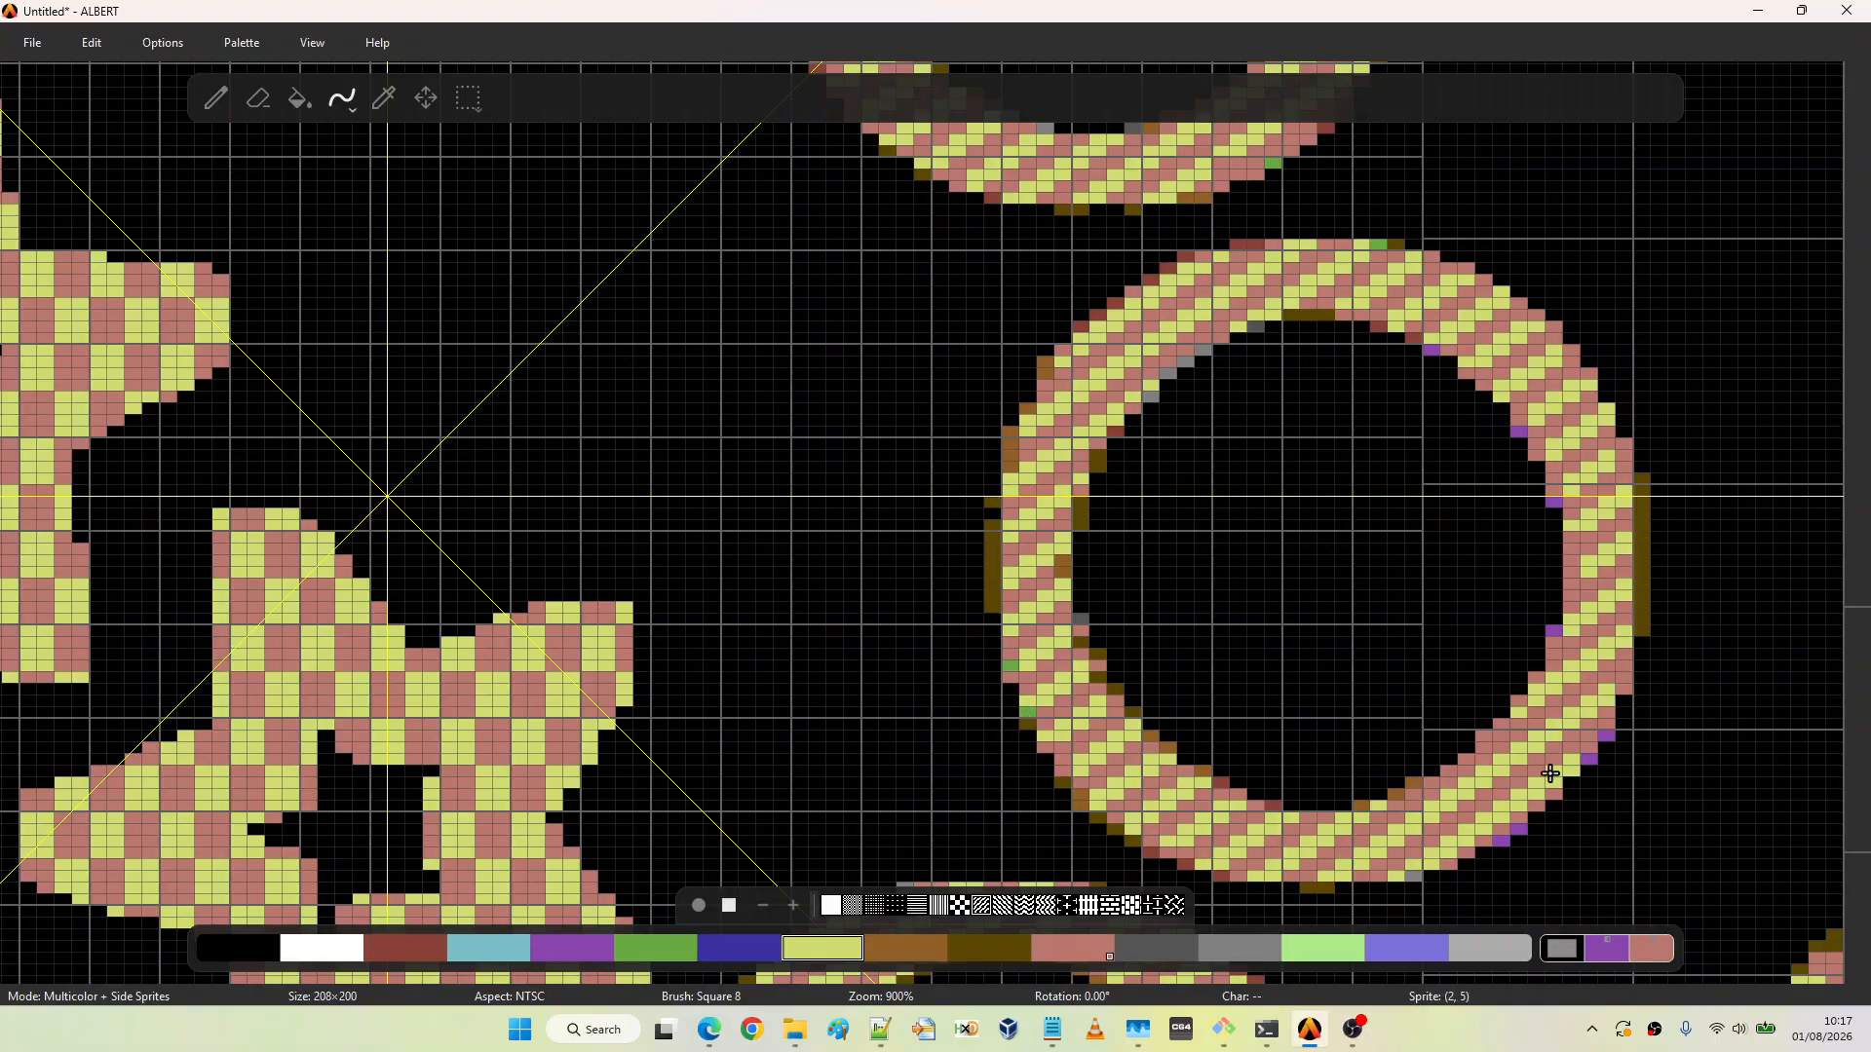
pyautogui.scroll(-4, 893, 502)
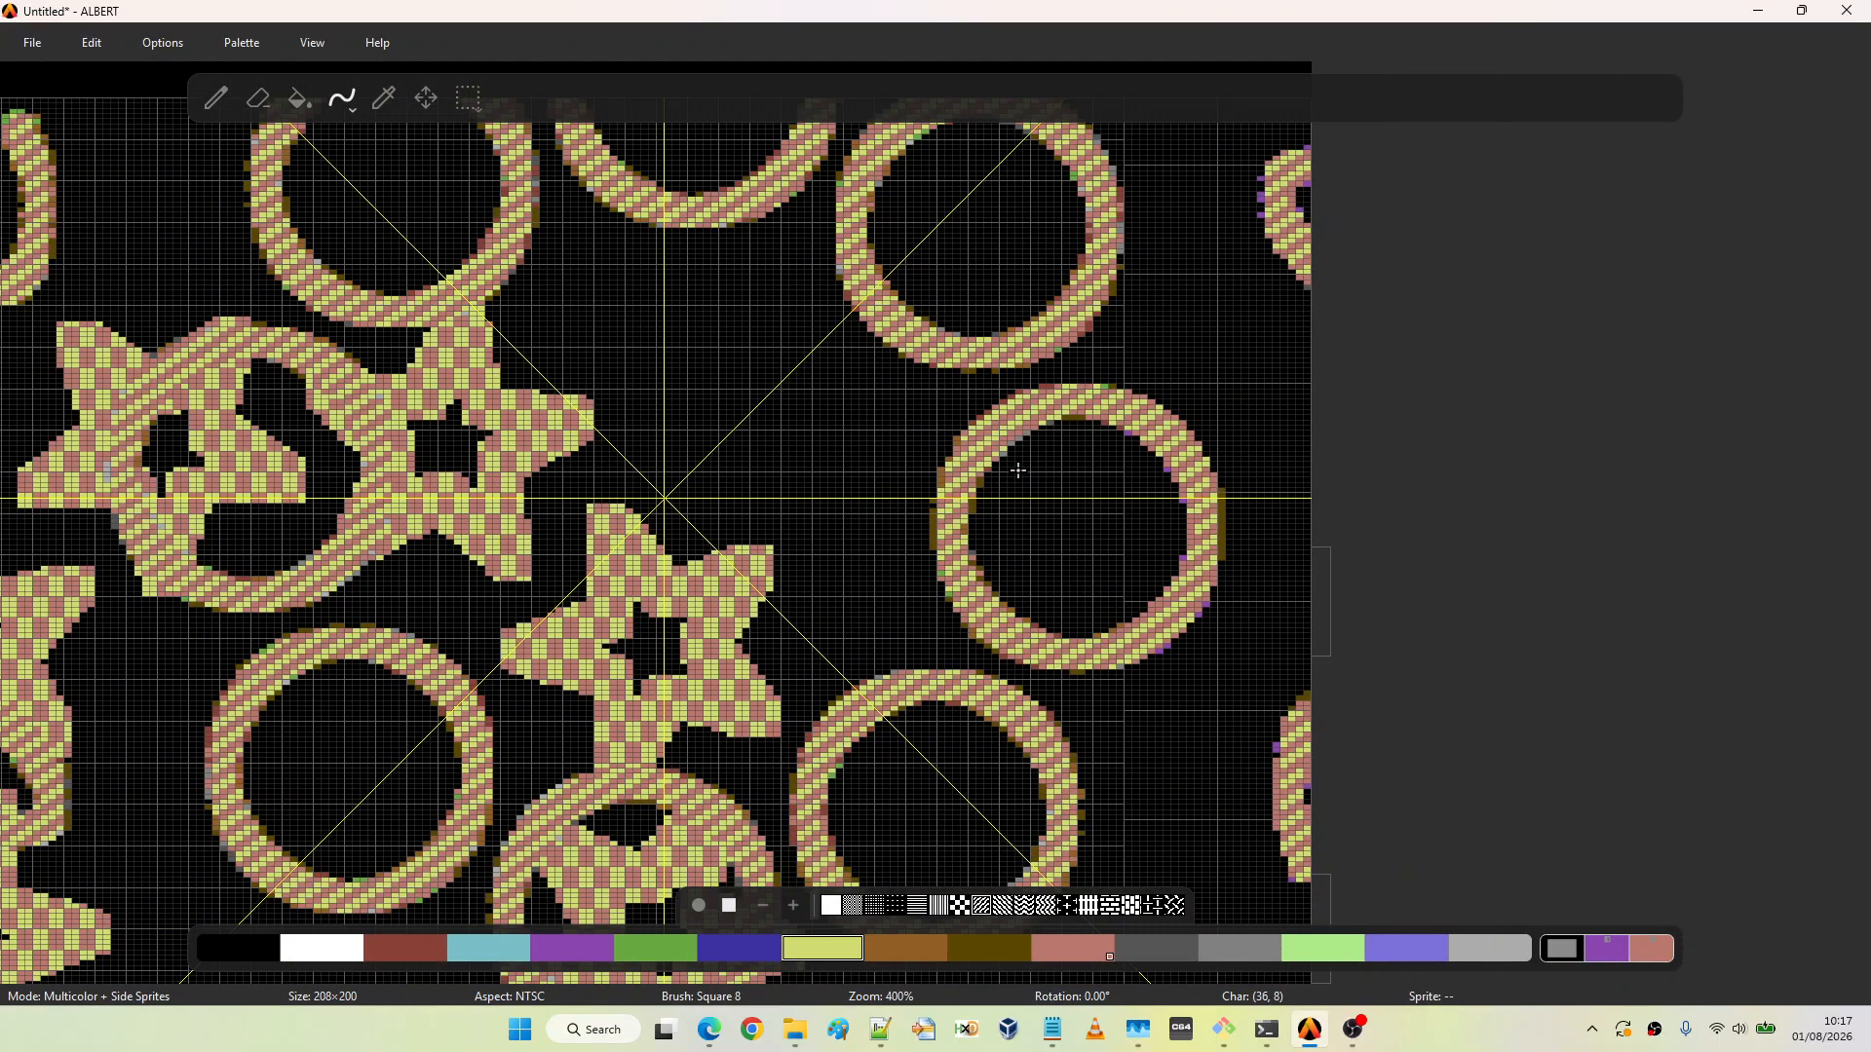
pyautogui.scroll(-4, 1198, 458)
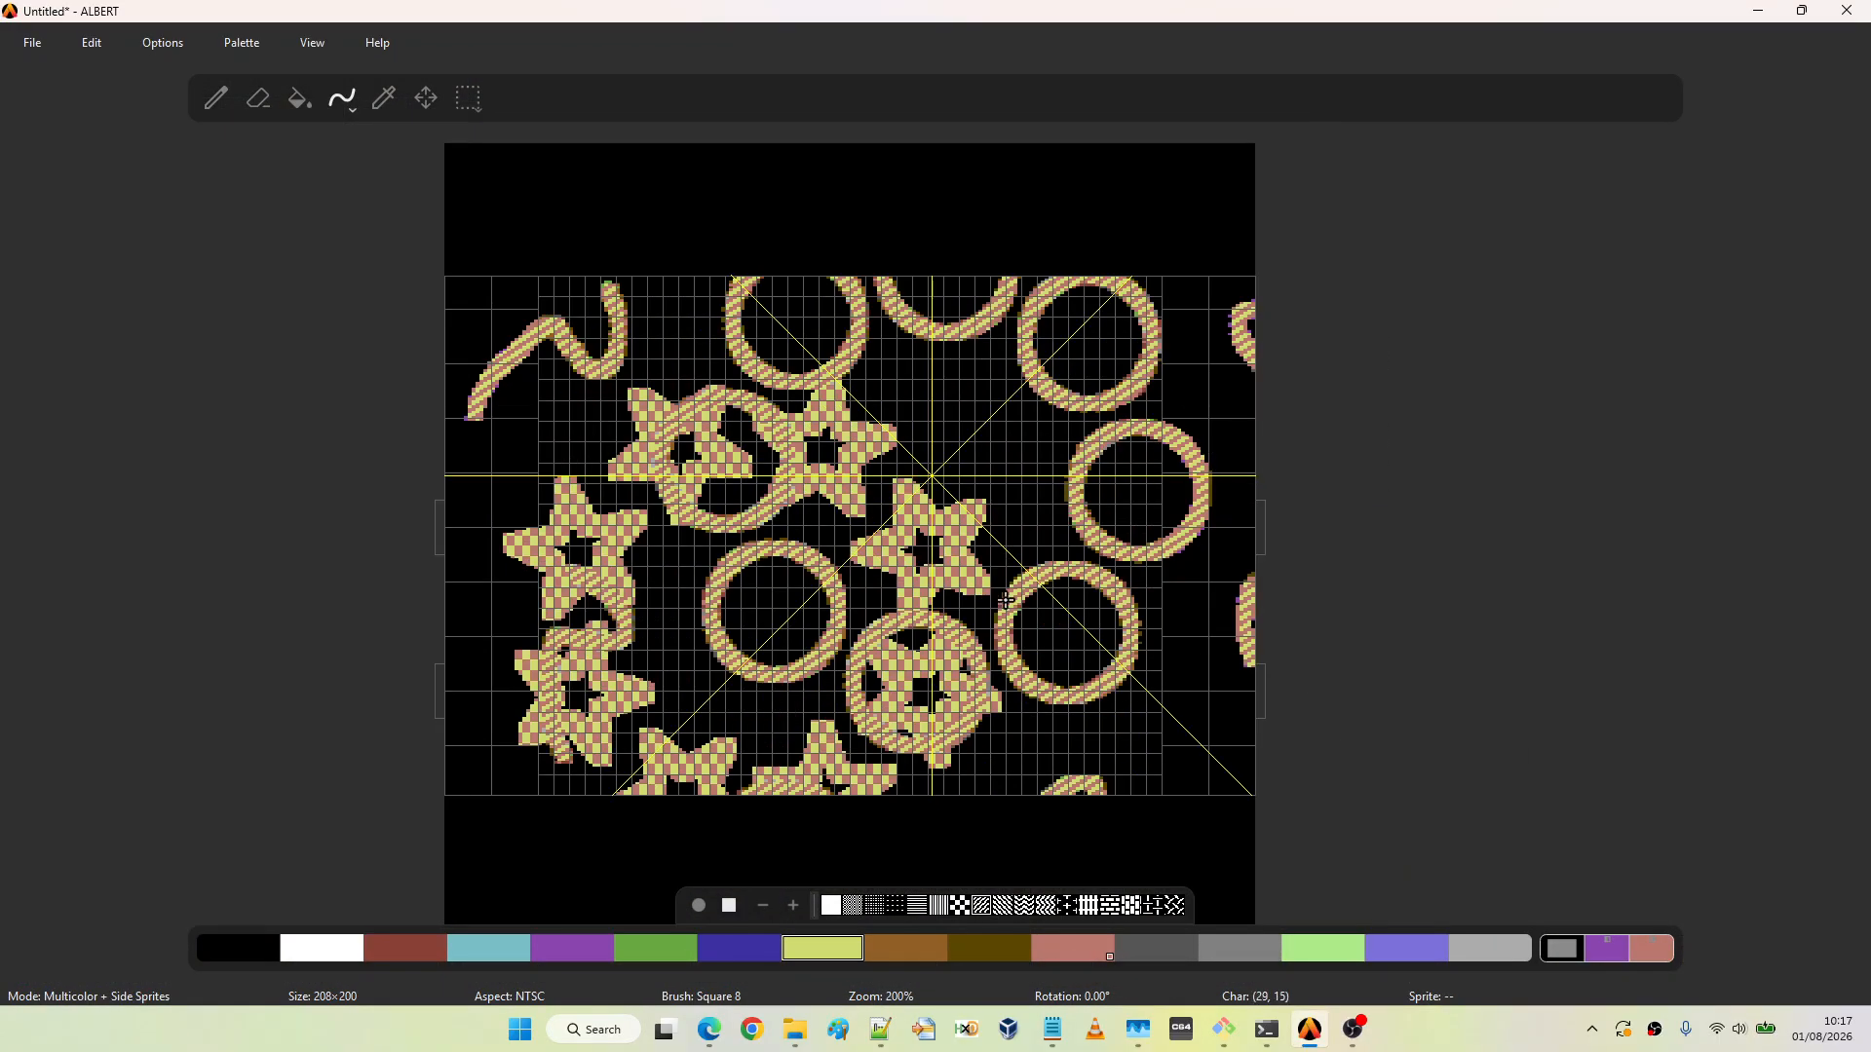
pyautogui.scroll(1, 1006, 600)
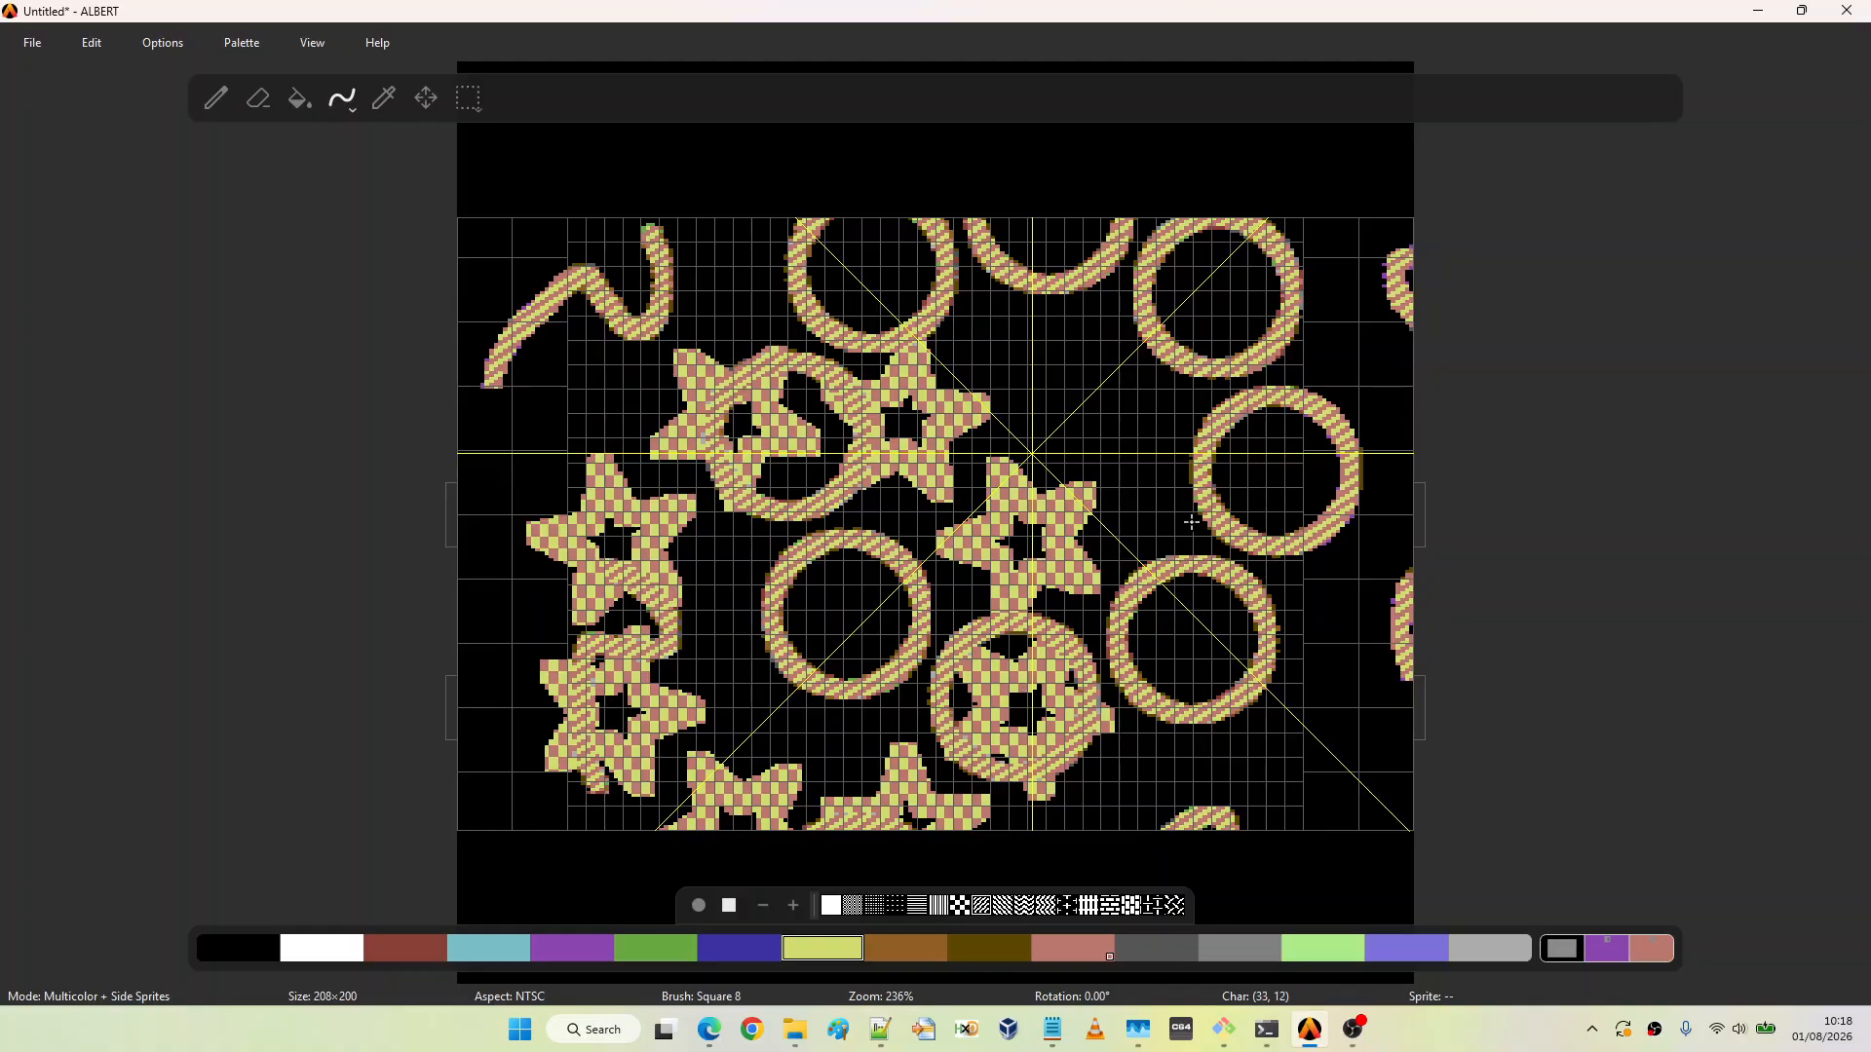
# Switch the canvas from NTSC to square pixels and turn off the kaleidoscope symmetry
pyautogui.click(315, 58)
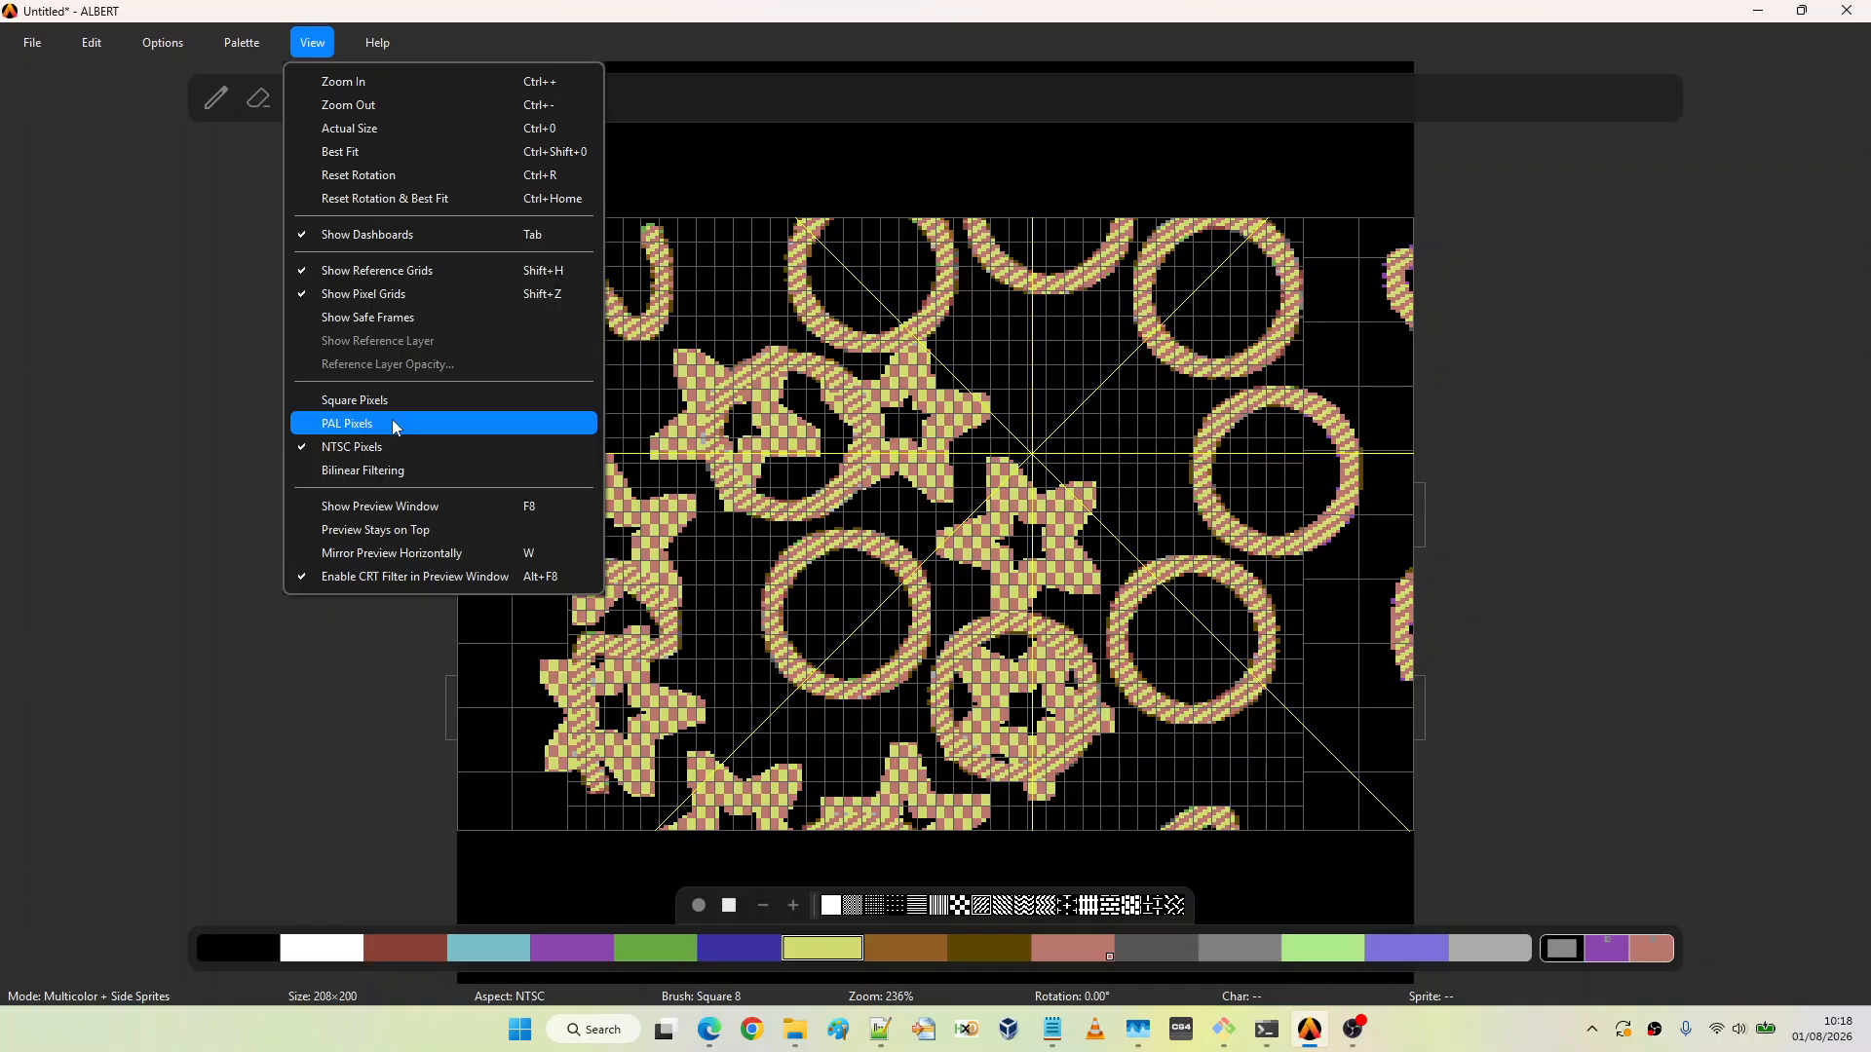
pyautogui.click(394, 399)
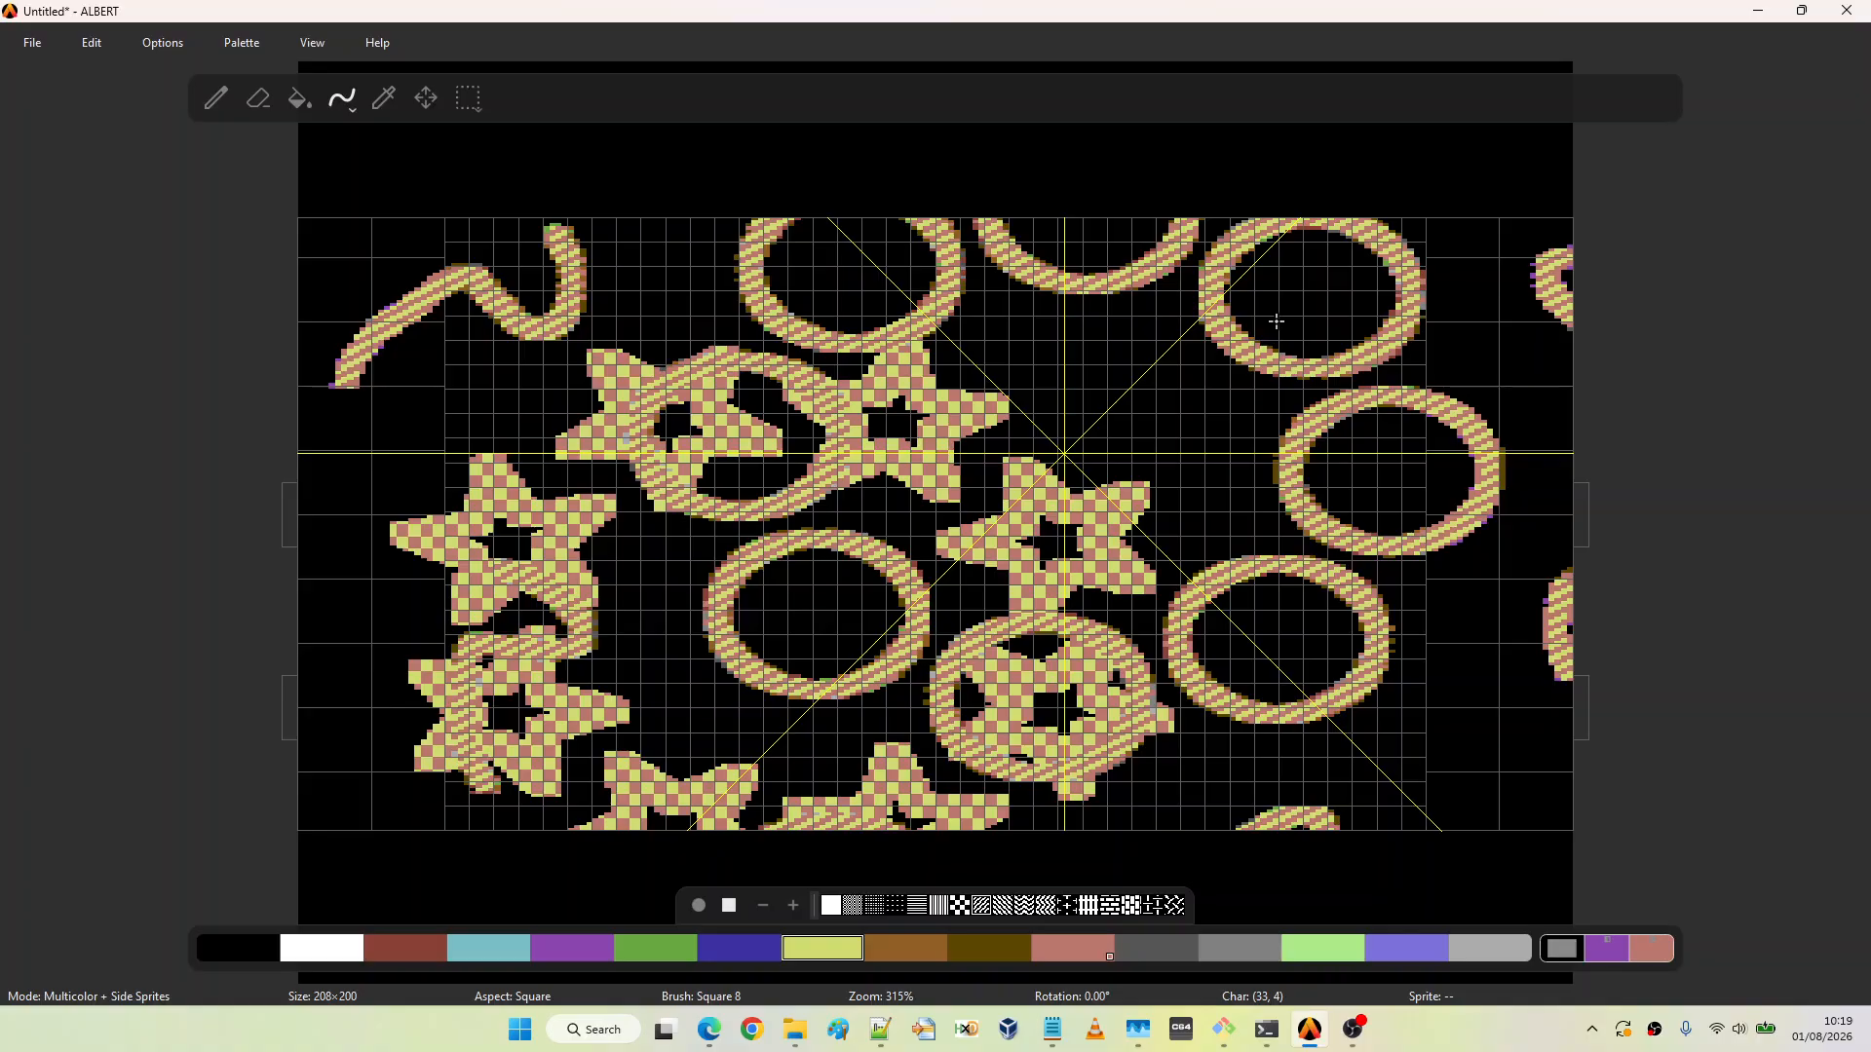
pyautogui.click(164, 45)
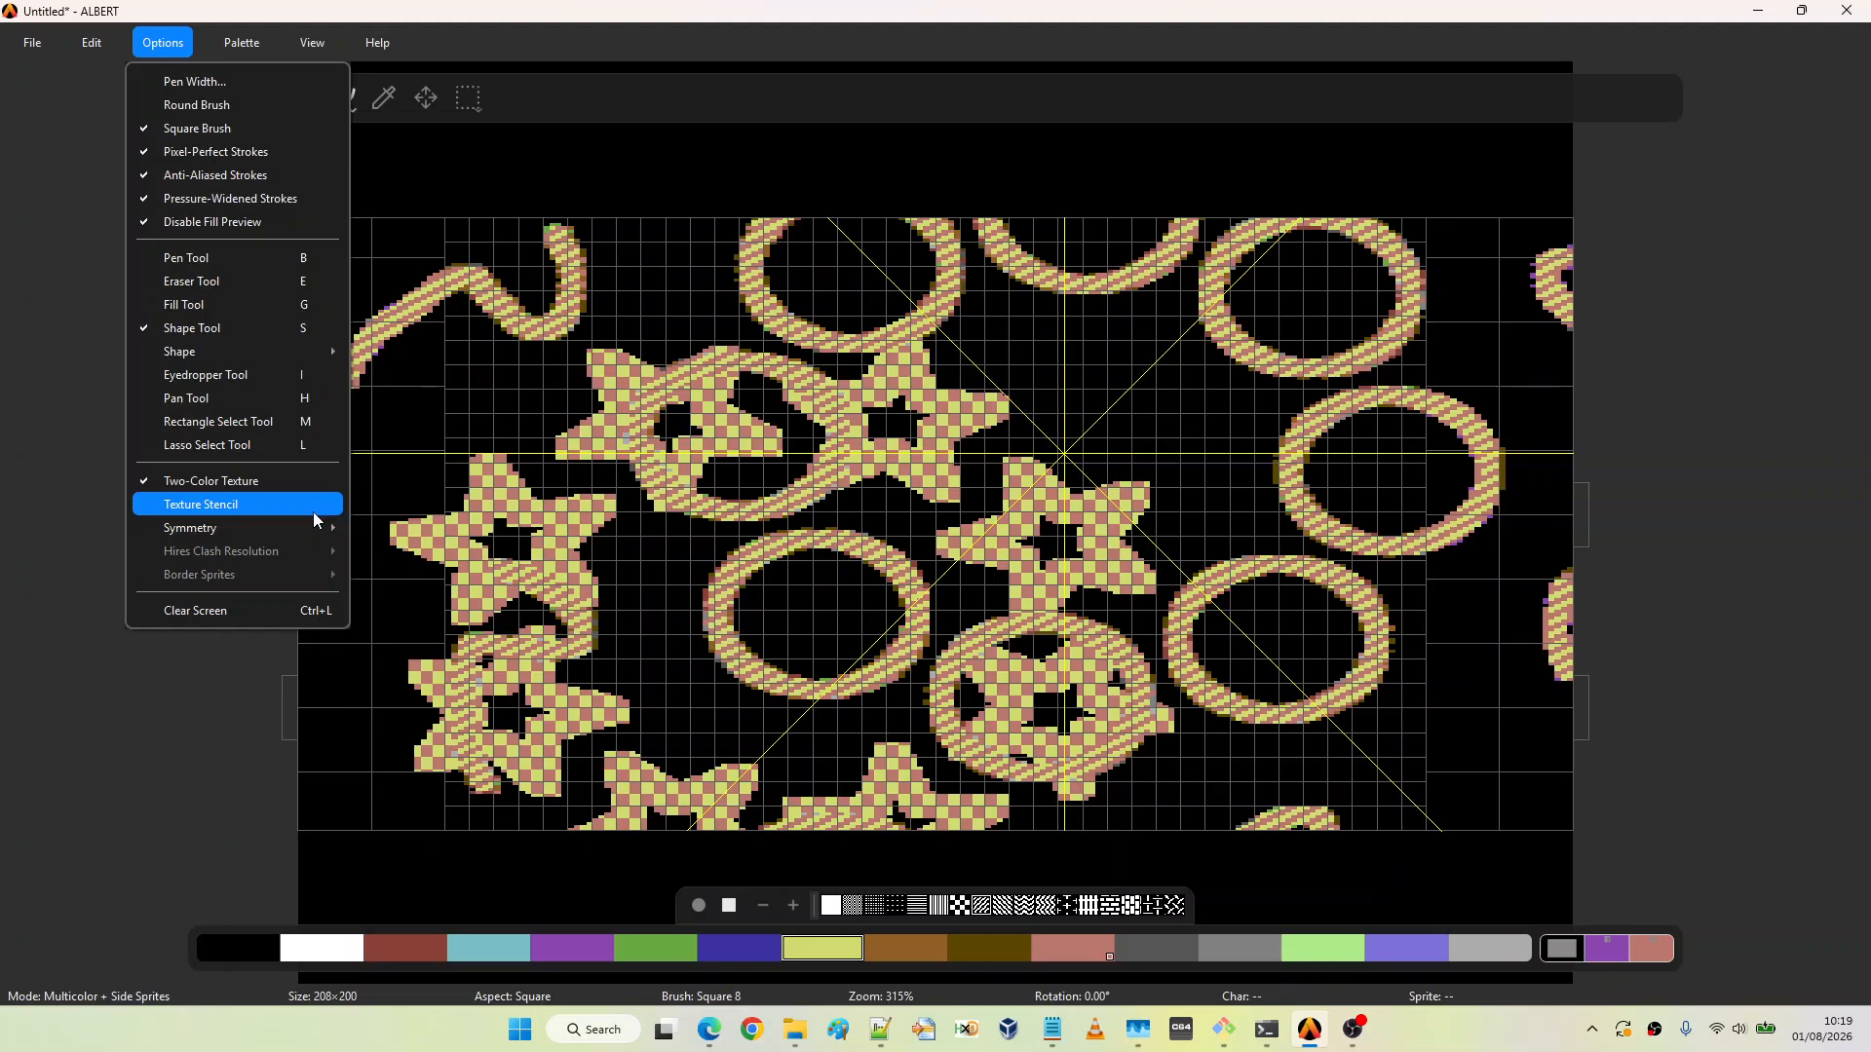
pyautogui.moveTo(308, 527)
pyautogui.click(393, 527)
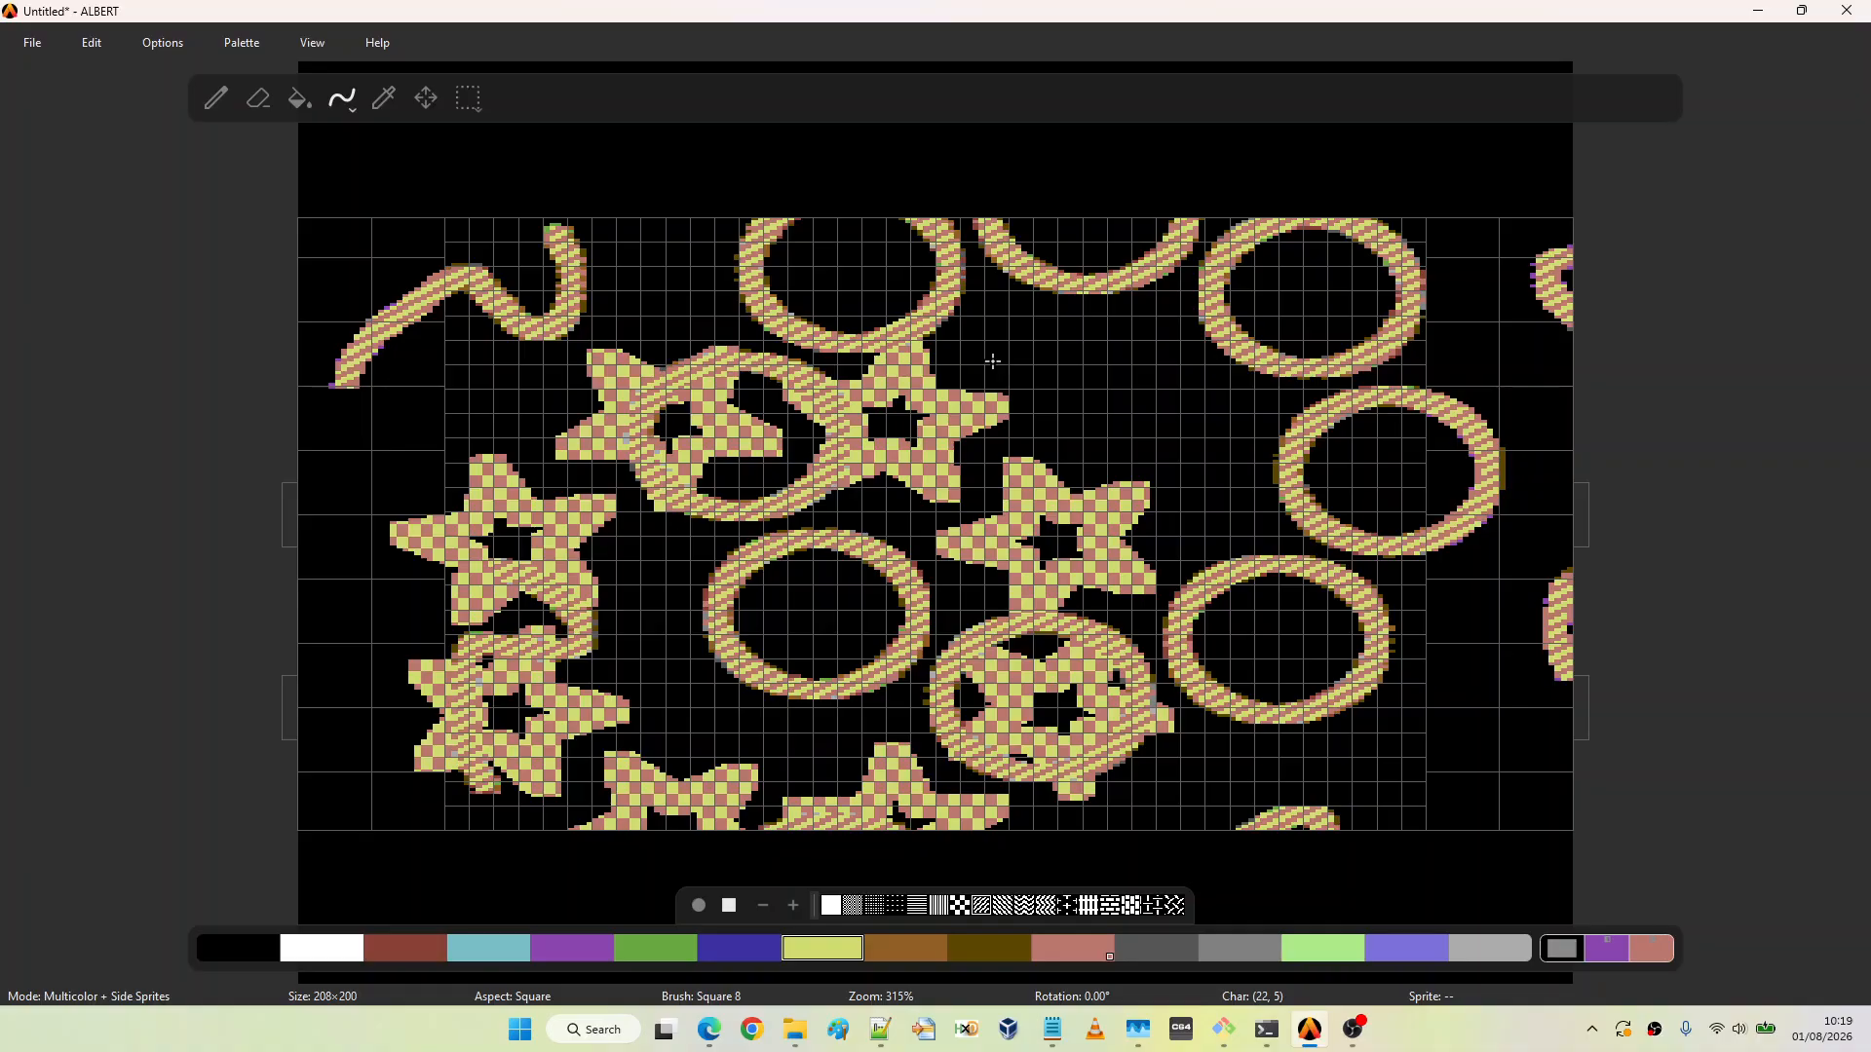
# Lasso the rightmost complete ellipse and swap its yellow with purple using Color Swap
pyautogui.click(463, 105)
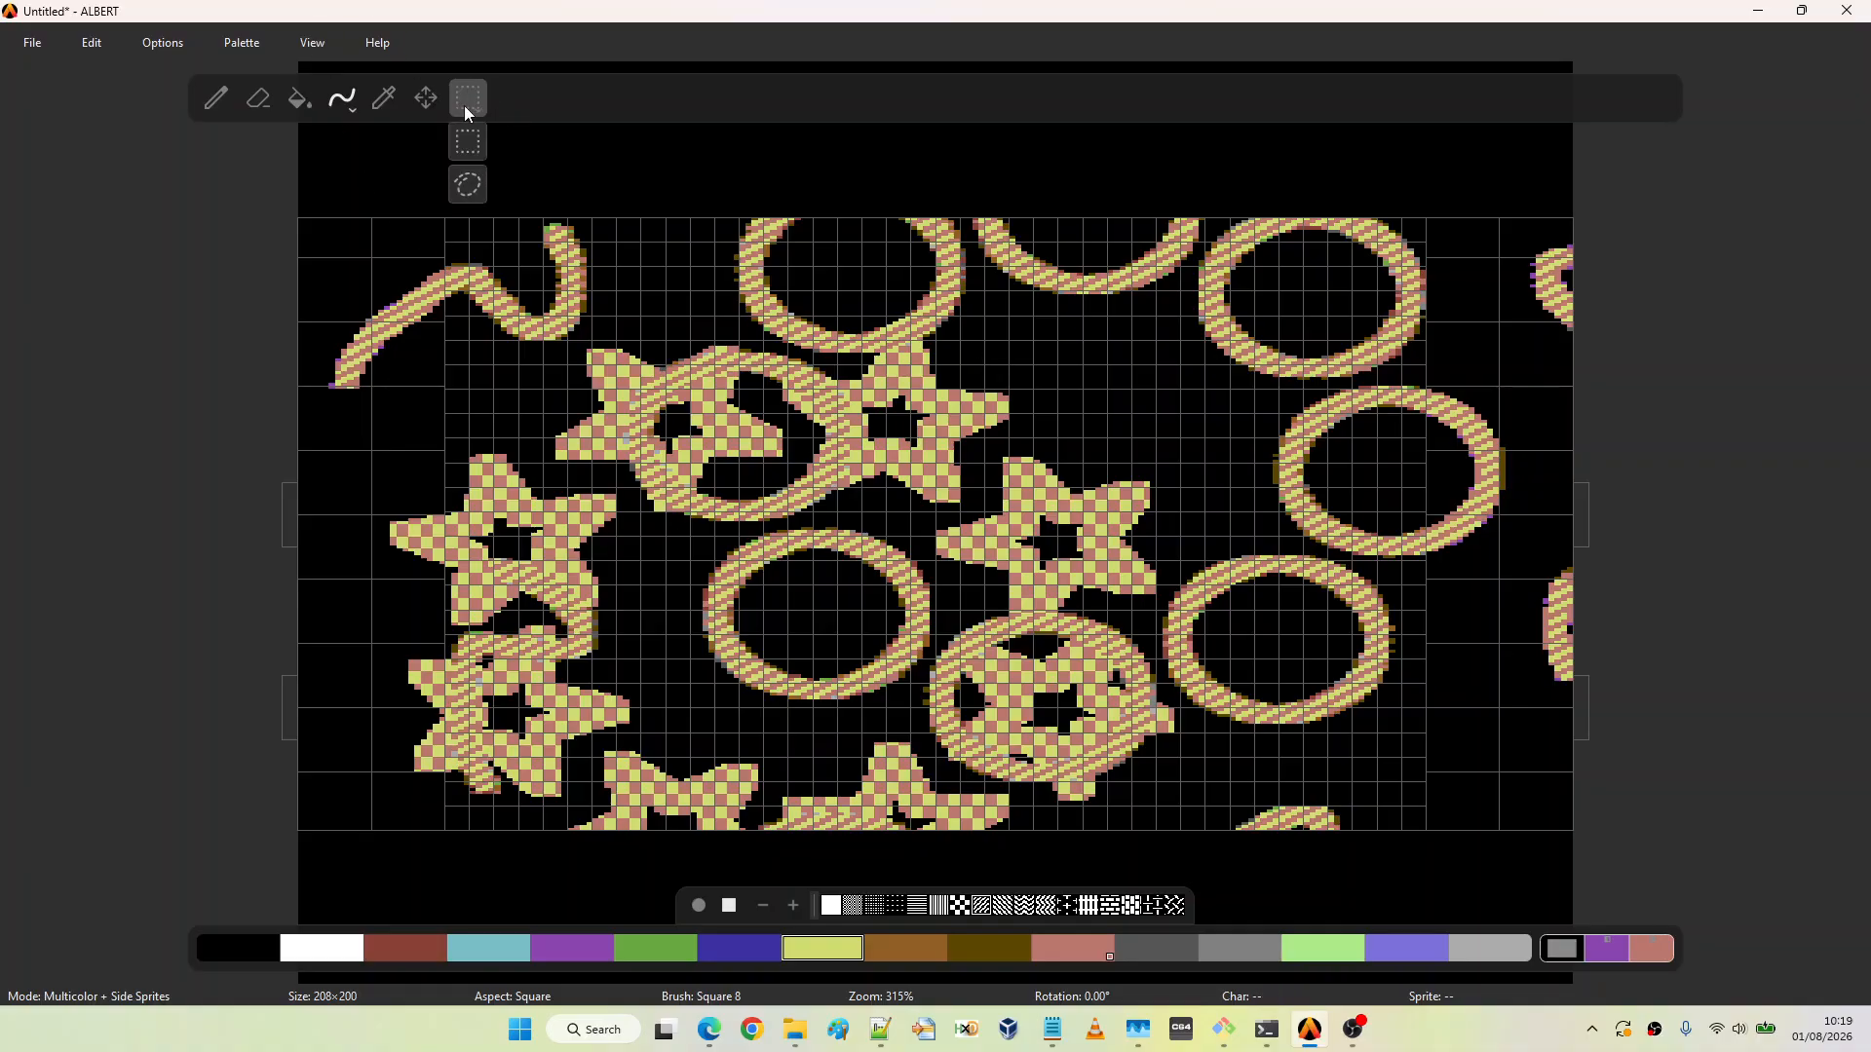
pyautogui.click(474, 186)
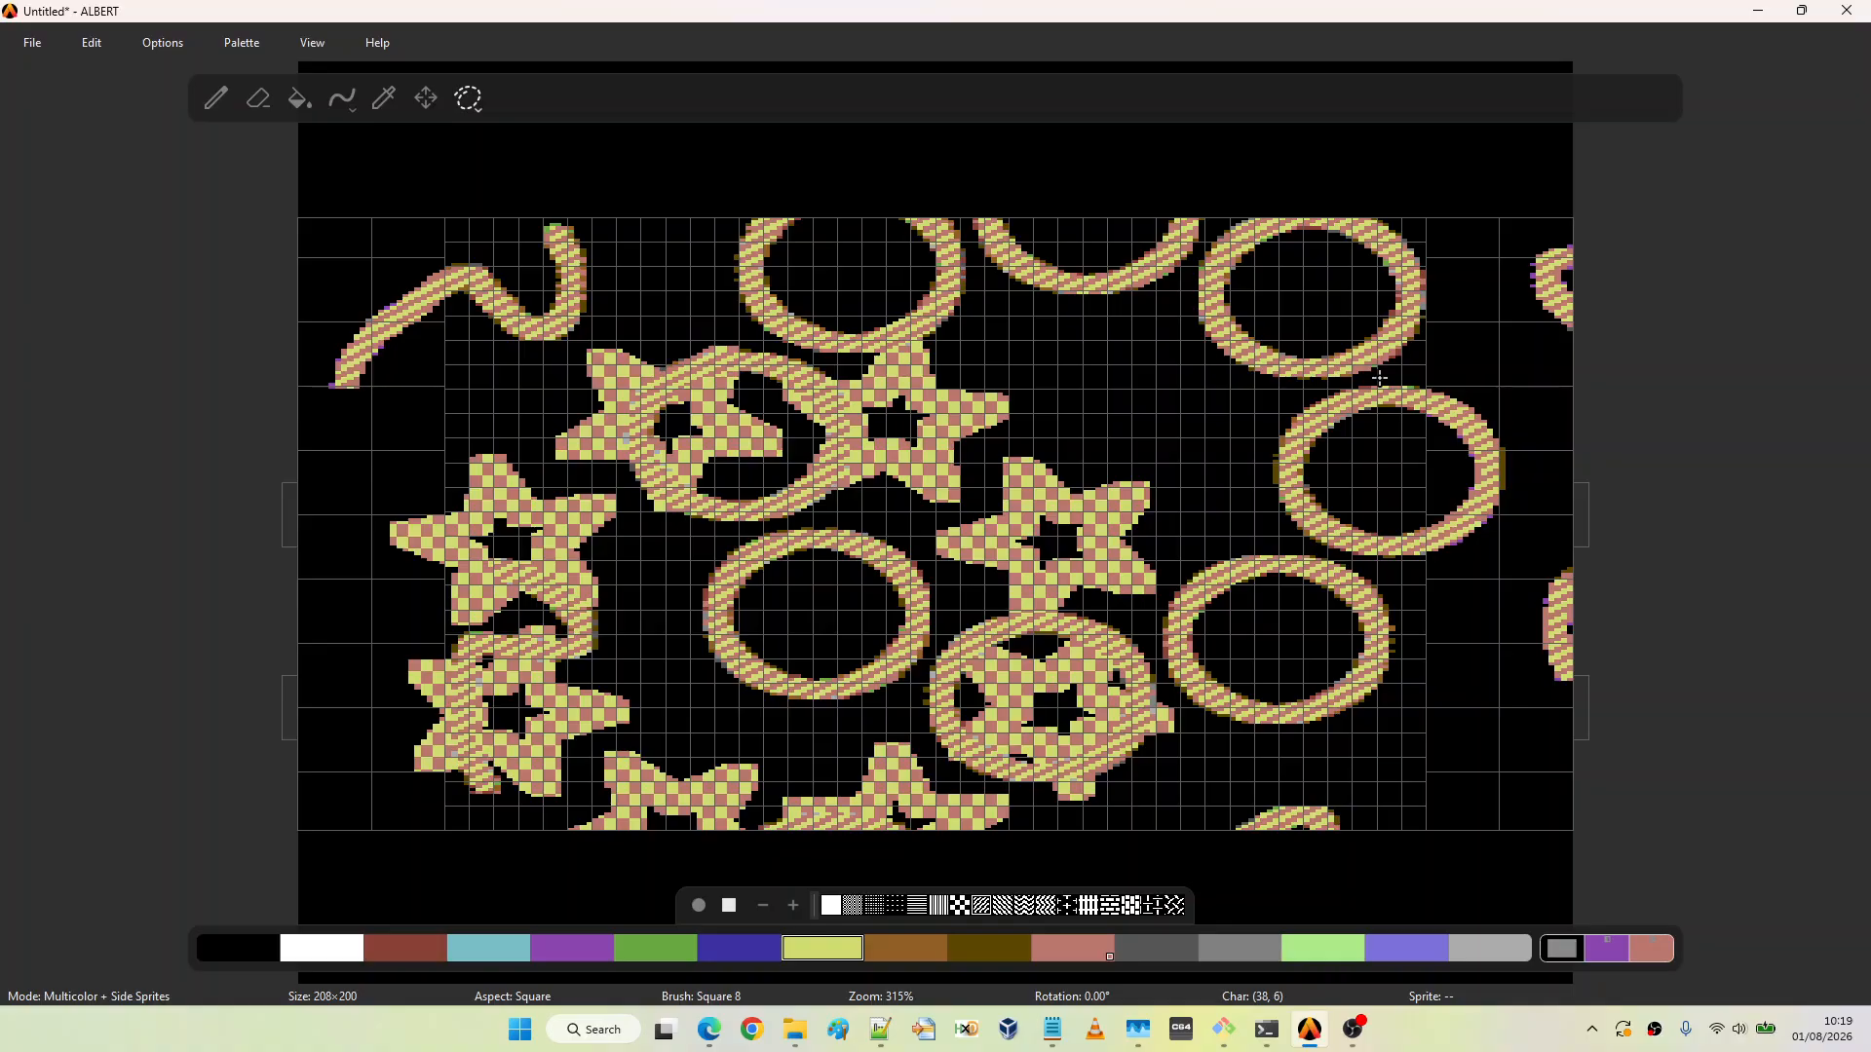
pyautogui.moveTo(1379, 378)
pyautogui.mouseDown()
pyautogui.moveTo(1282, 415)
pyautogui.moveTo(1258, 465)
pyautogui.moveTo(1301, 541)
pyautogui.moveTo(1432, 561)
pyautogui.moveTo(1530, 504)
pyautogui.moveTo(1547, 429)
pyautogui.moveTo(1452, 373)
pyautogui.moveTo(1403, 371)
pyautogui.mouseUp()
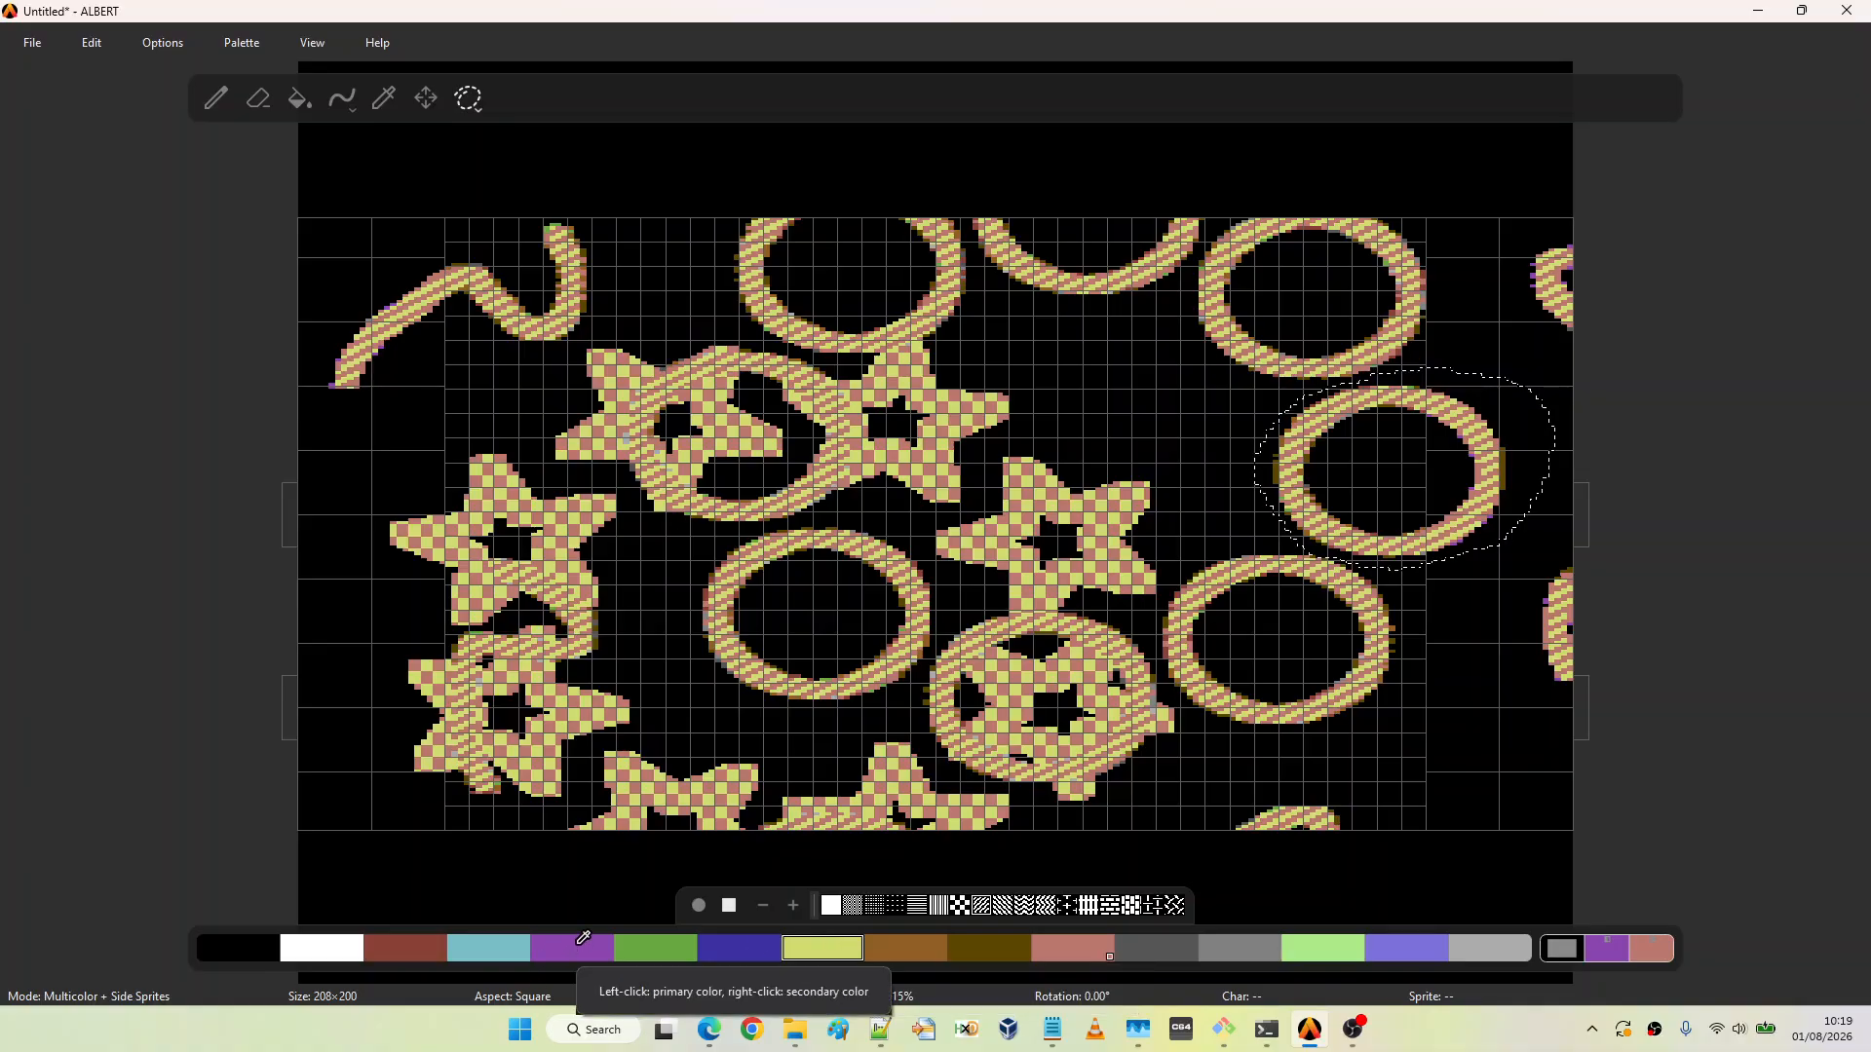
pyautogui.rightClick(583, 937)
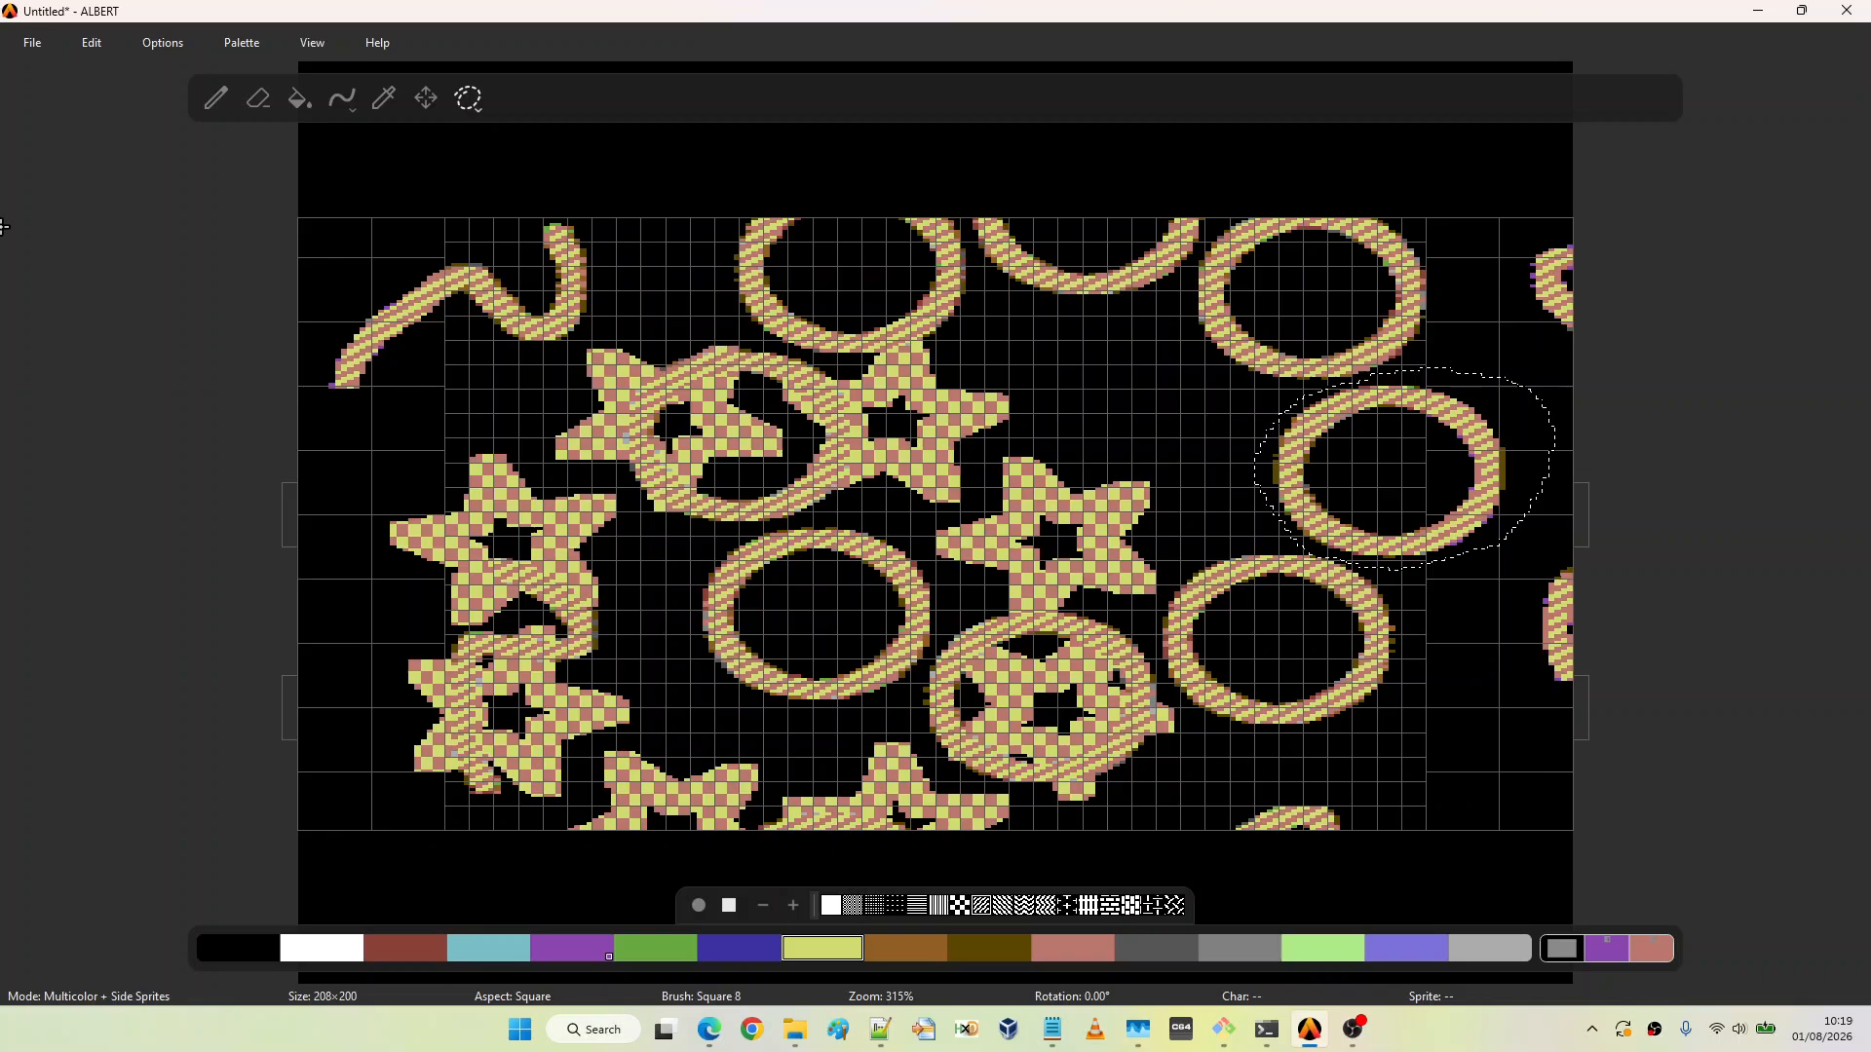
pyautogui.click(166, 46)
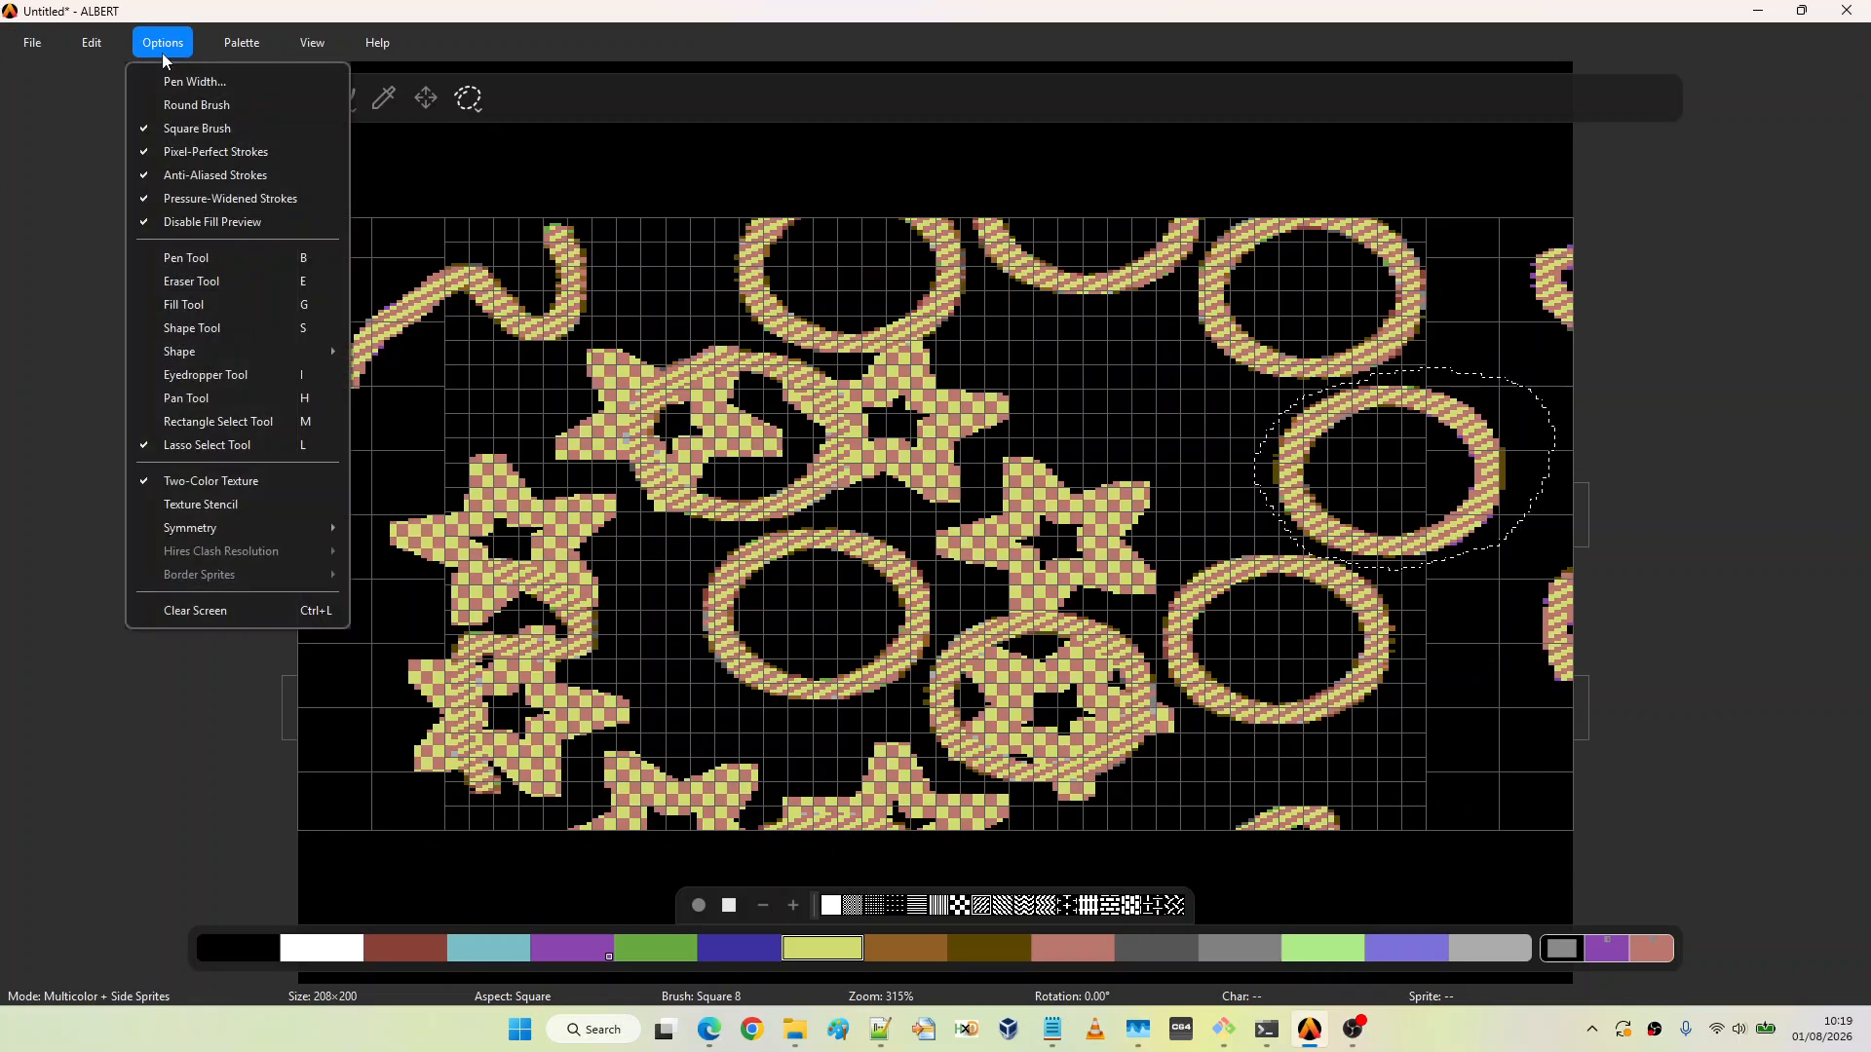
pyautogui.moveTo(76, 50)
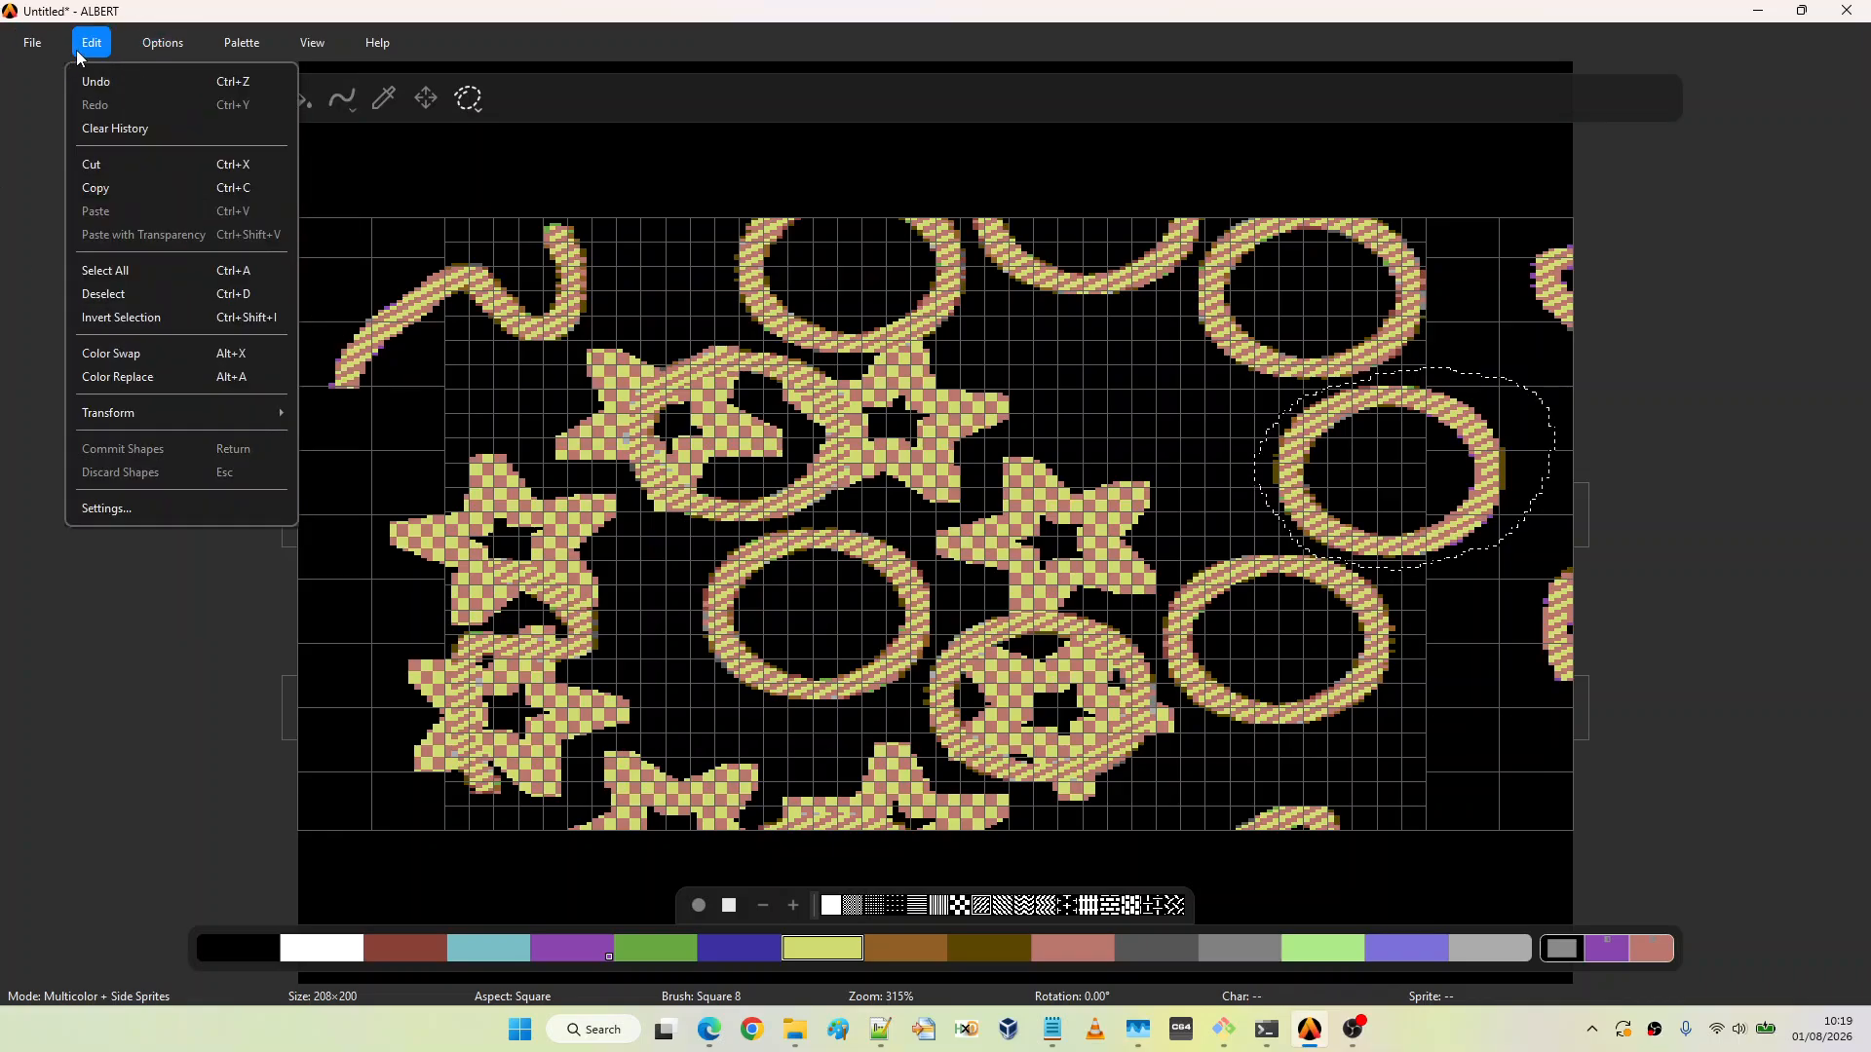
pyautogui.click(144, 352)
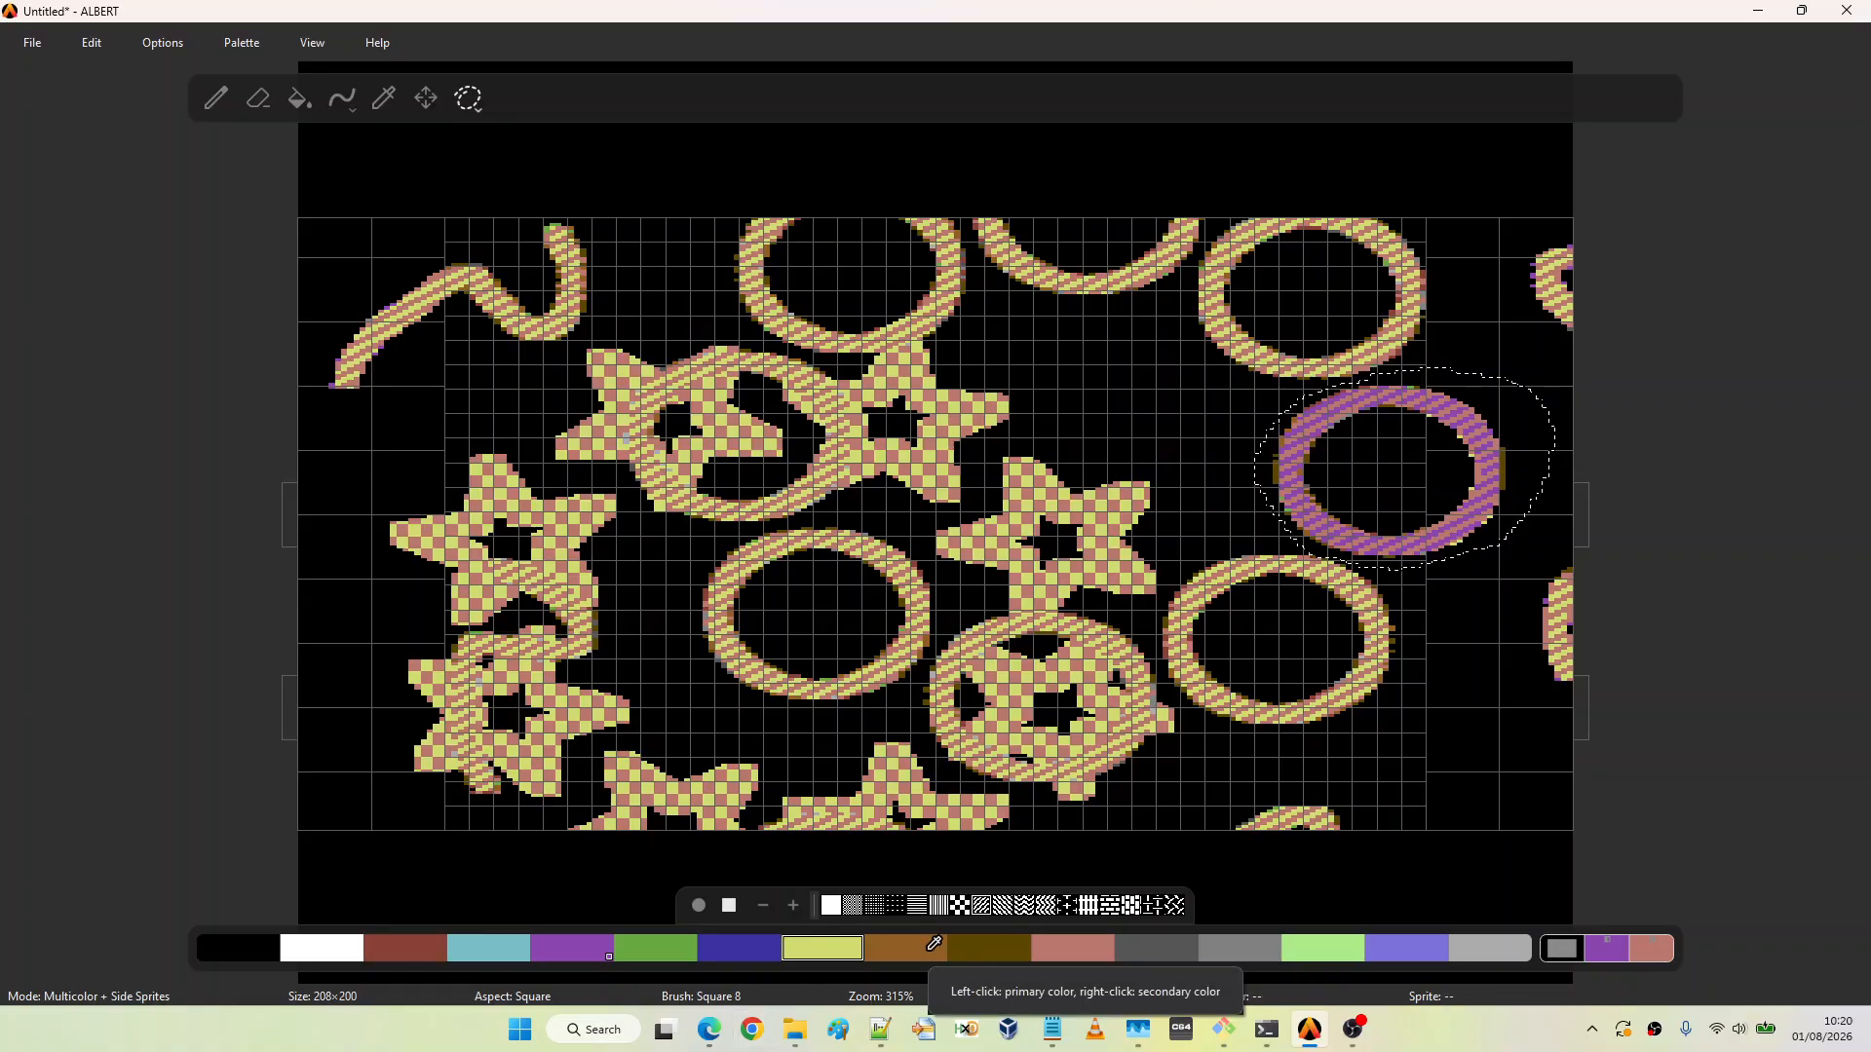
# Replace the light red in the selected ellipse with medium grey using Color Replace
pyautogui.rightClick(1092, 949)
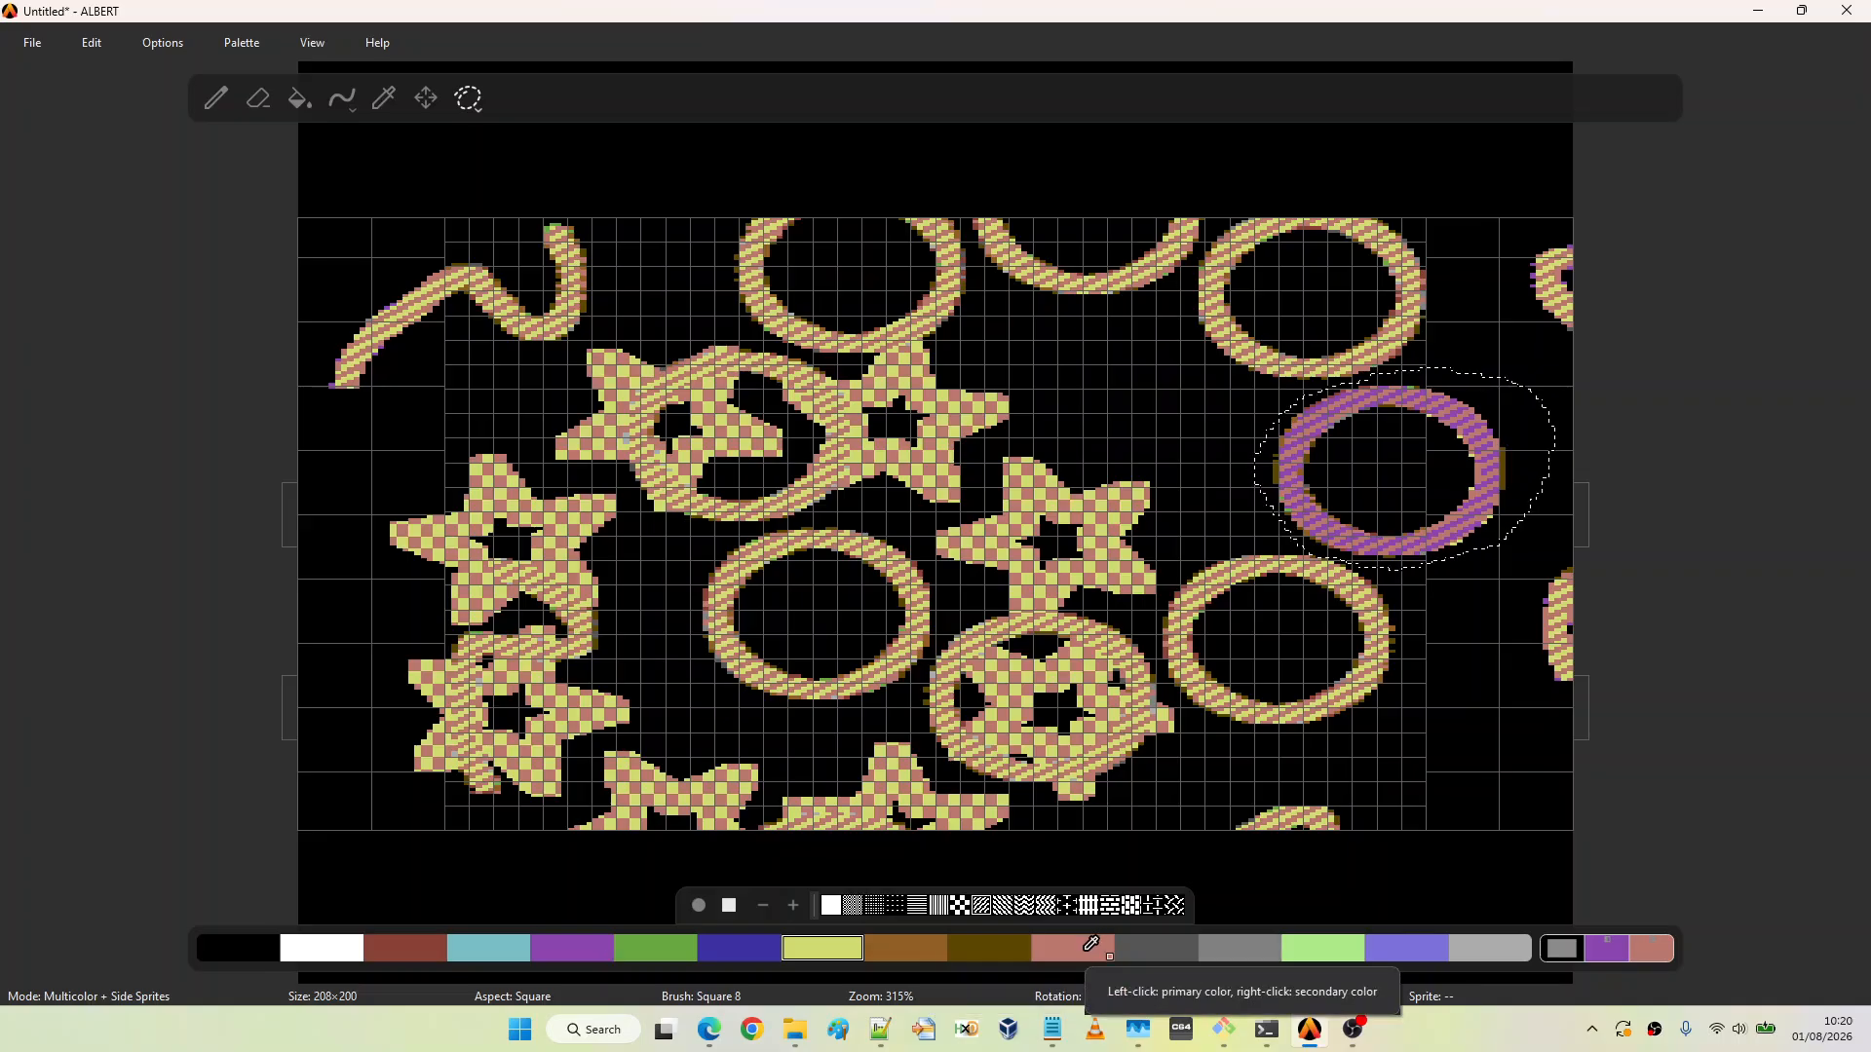
pyautogui.click(1254, 943)
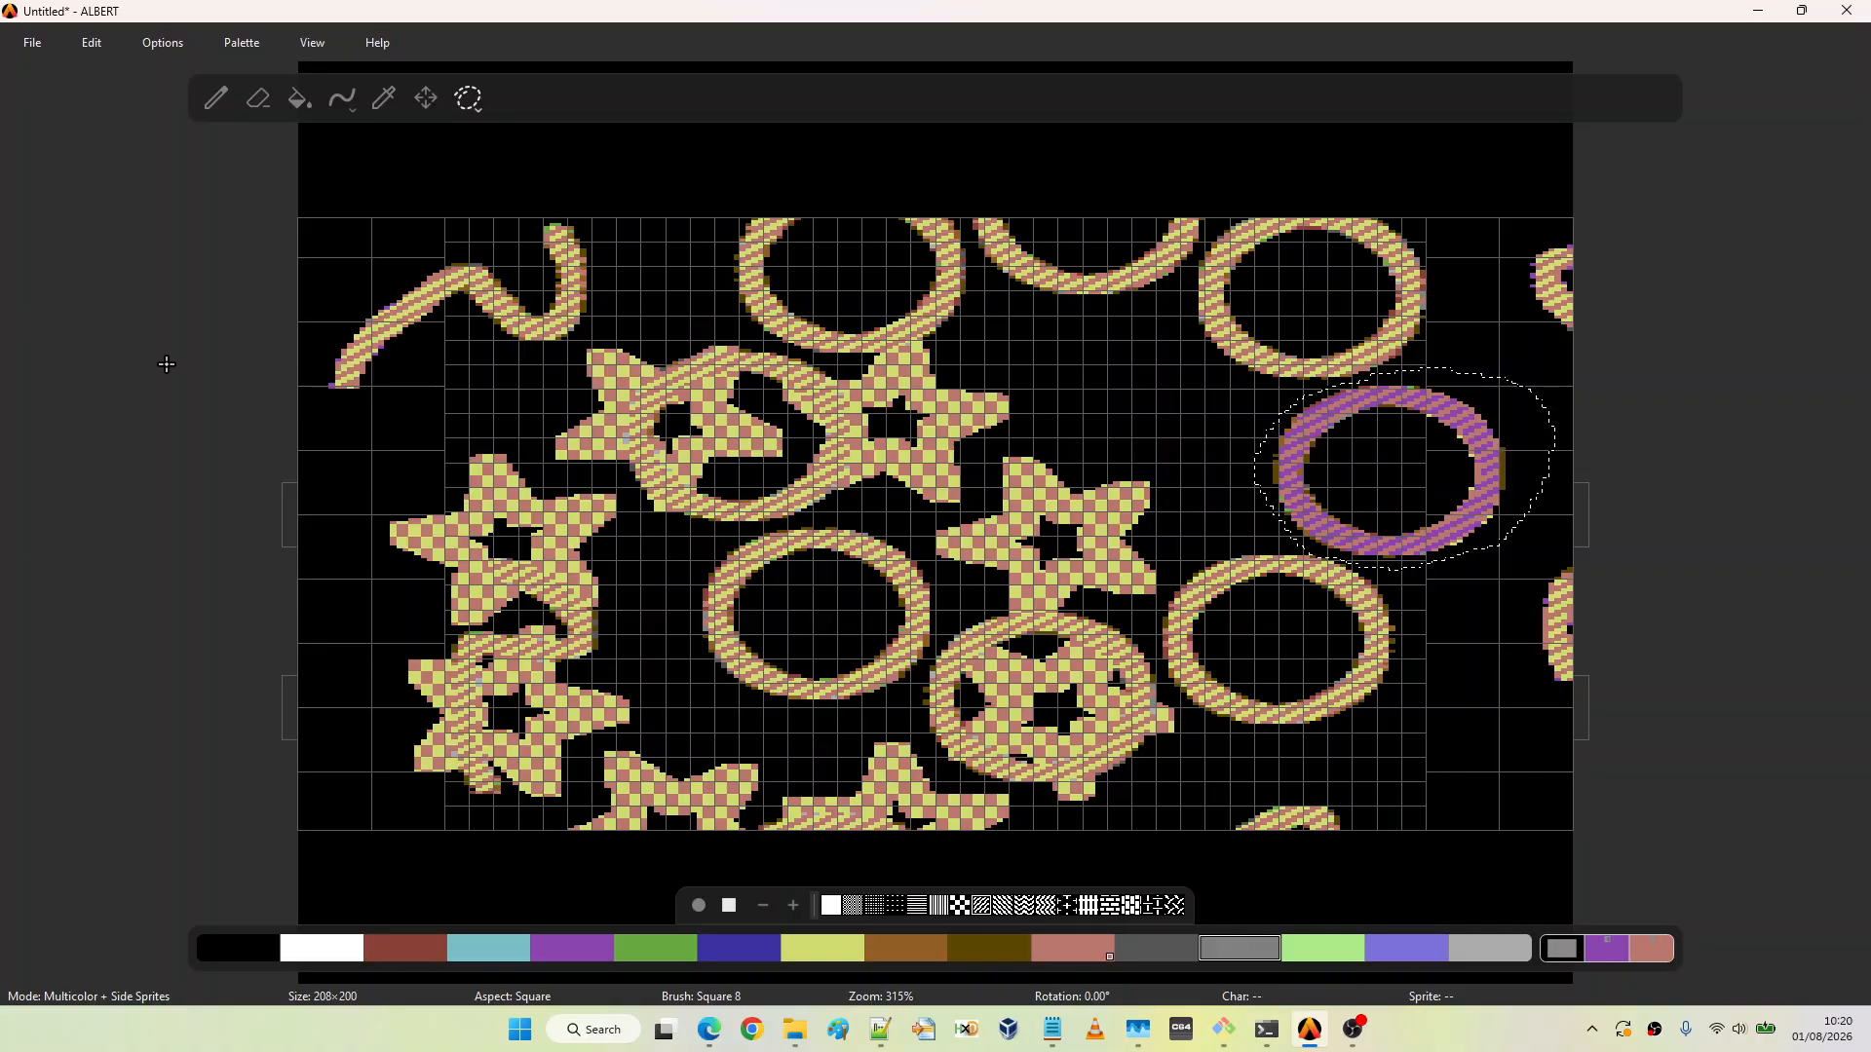
pyautogui.click(107, 45)
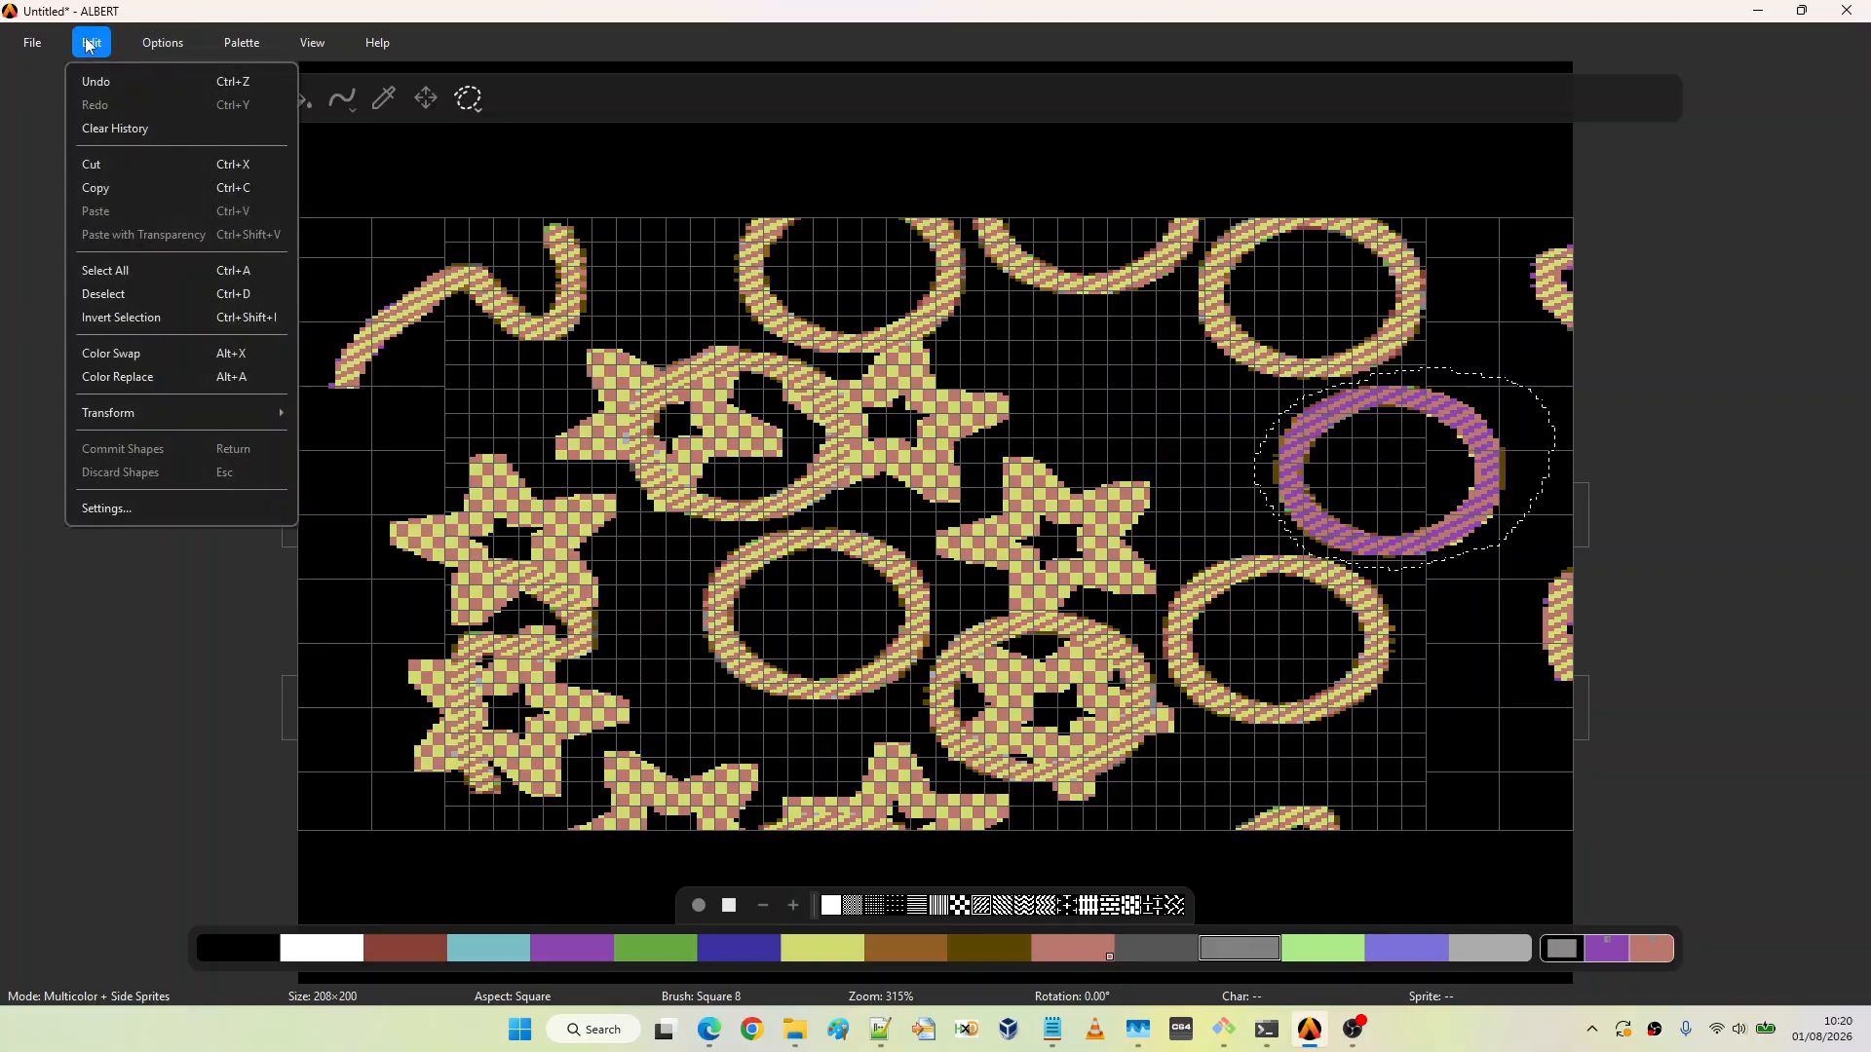
pyautogui.click(203, 374)
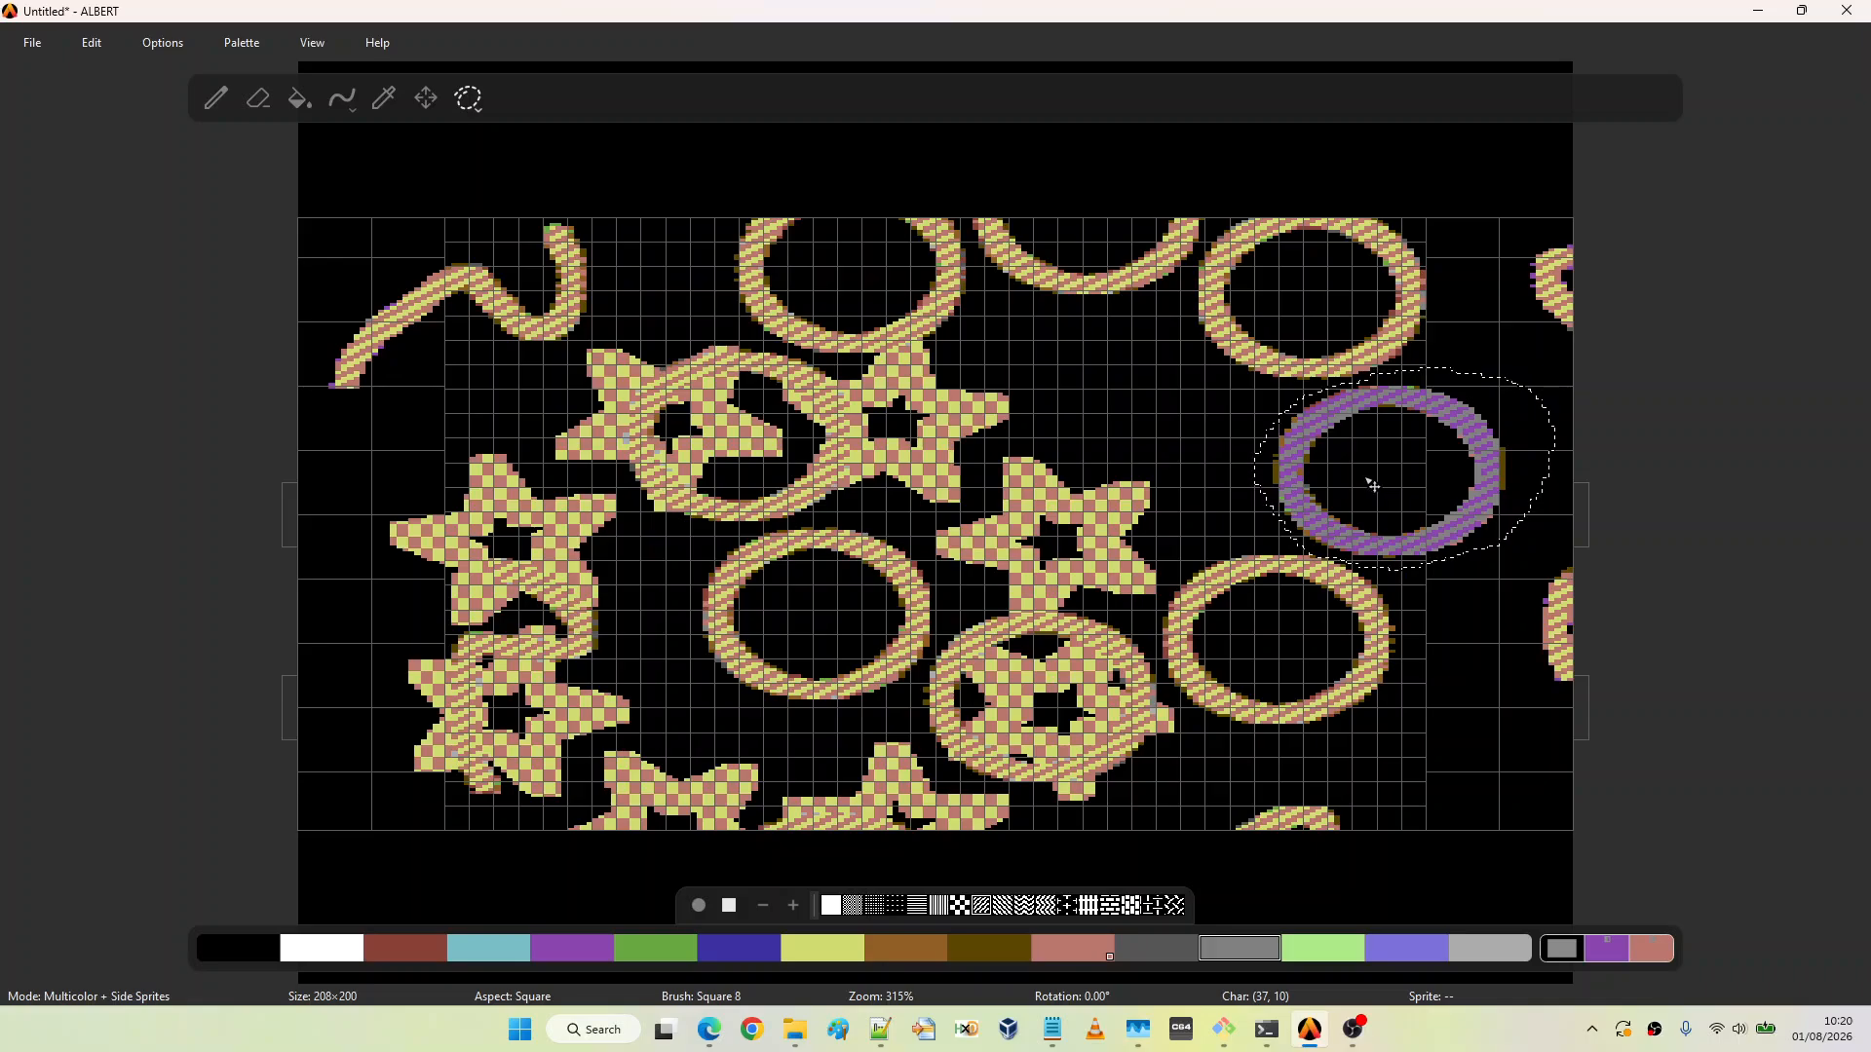
# Cut the recoloured ellipse and paste it back slightly lower and further right
pyautogui.press('Delete')
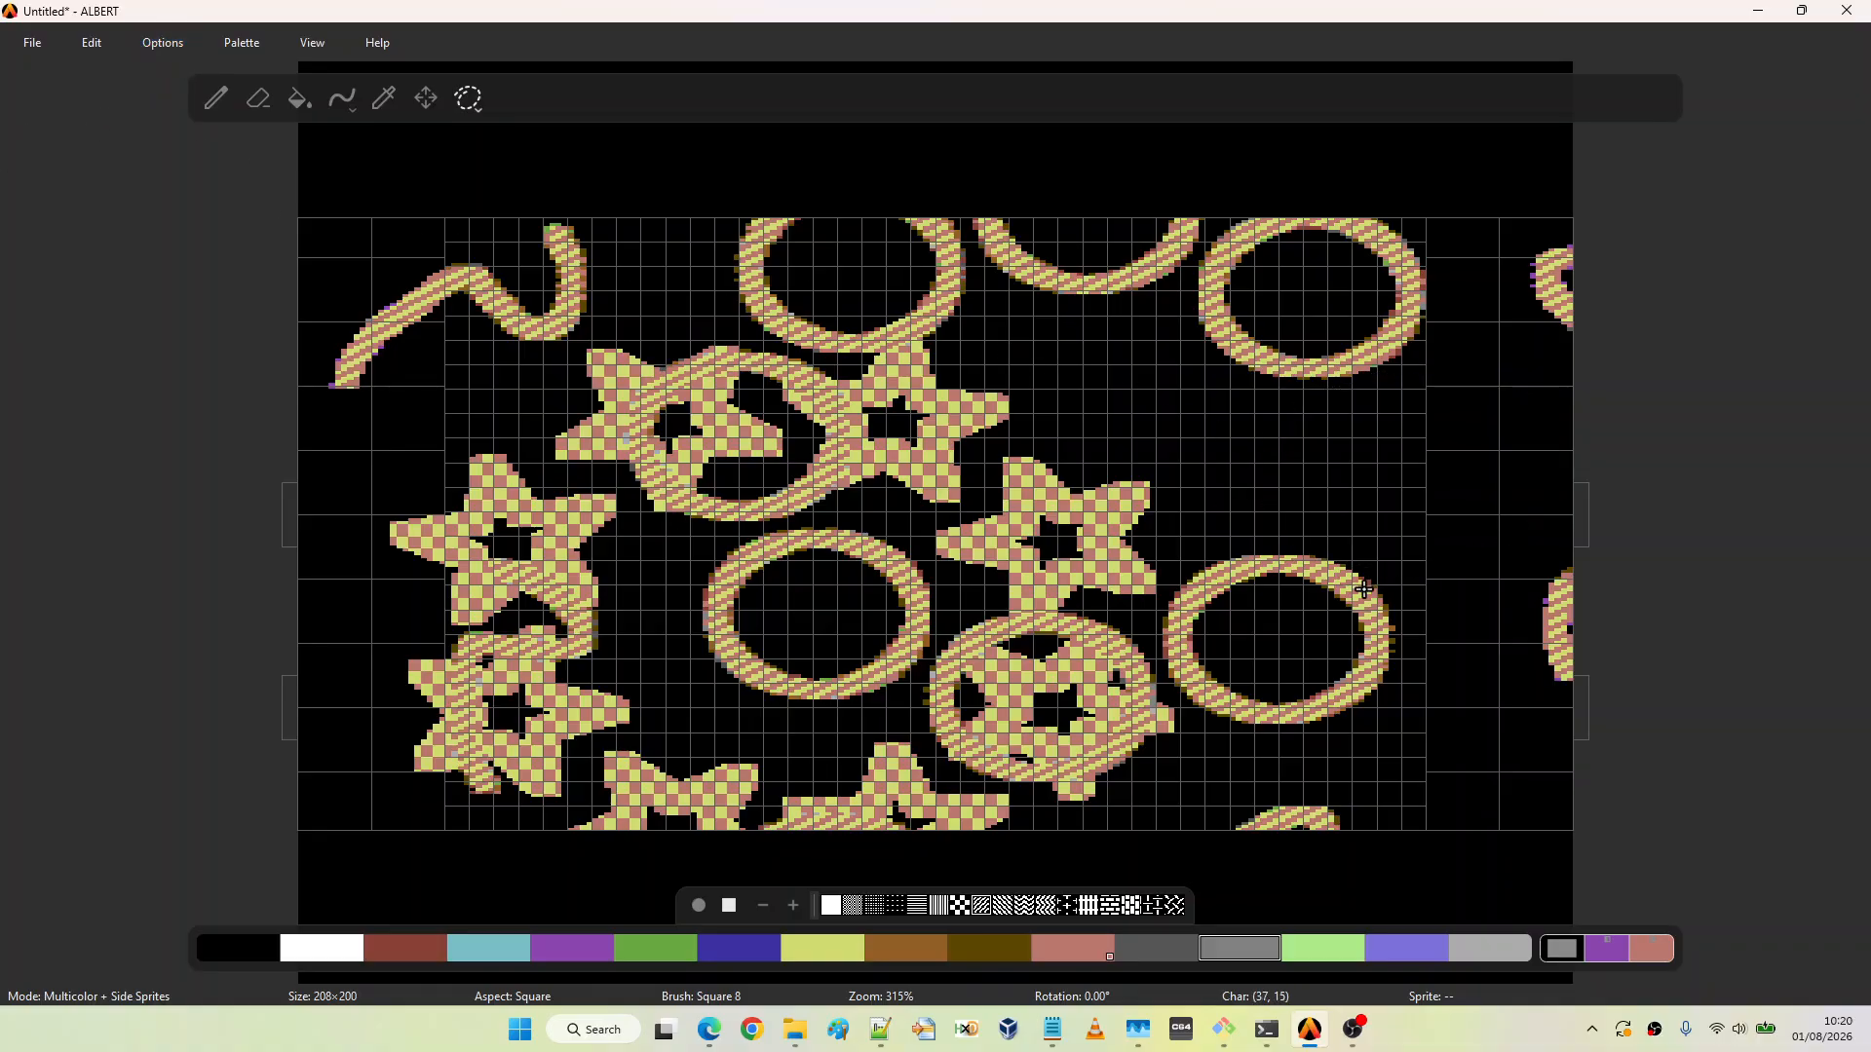
pyautogui.hotkey('ctrl', 'v')
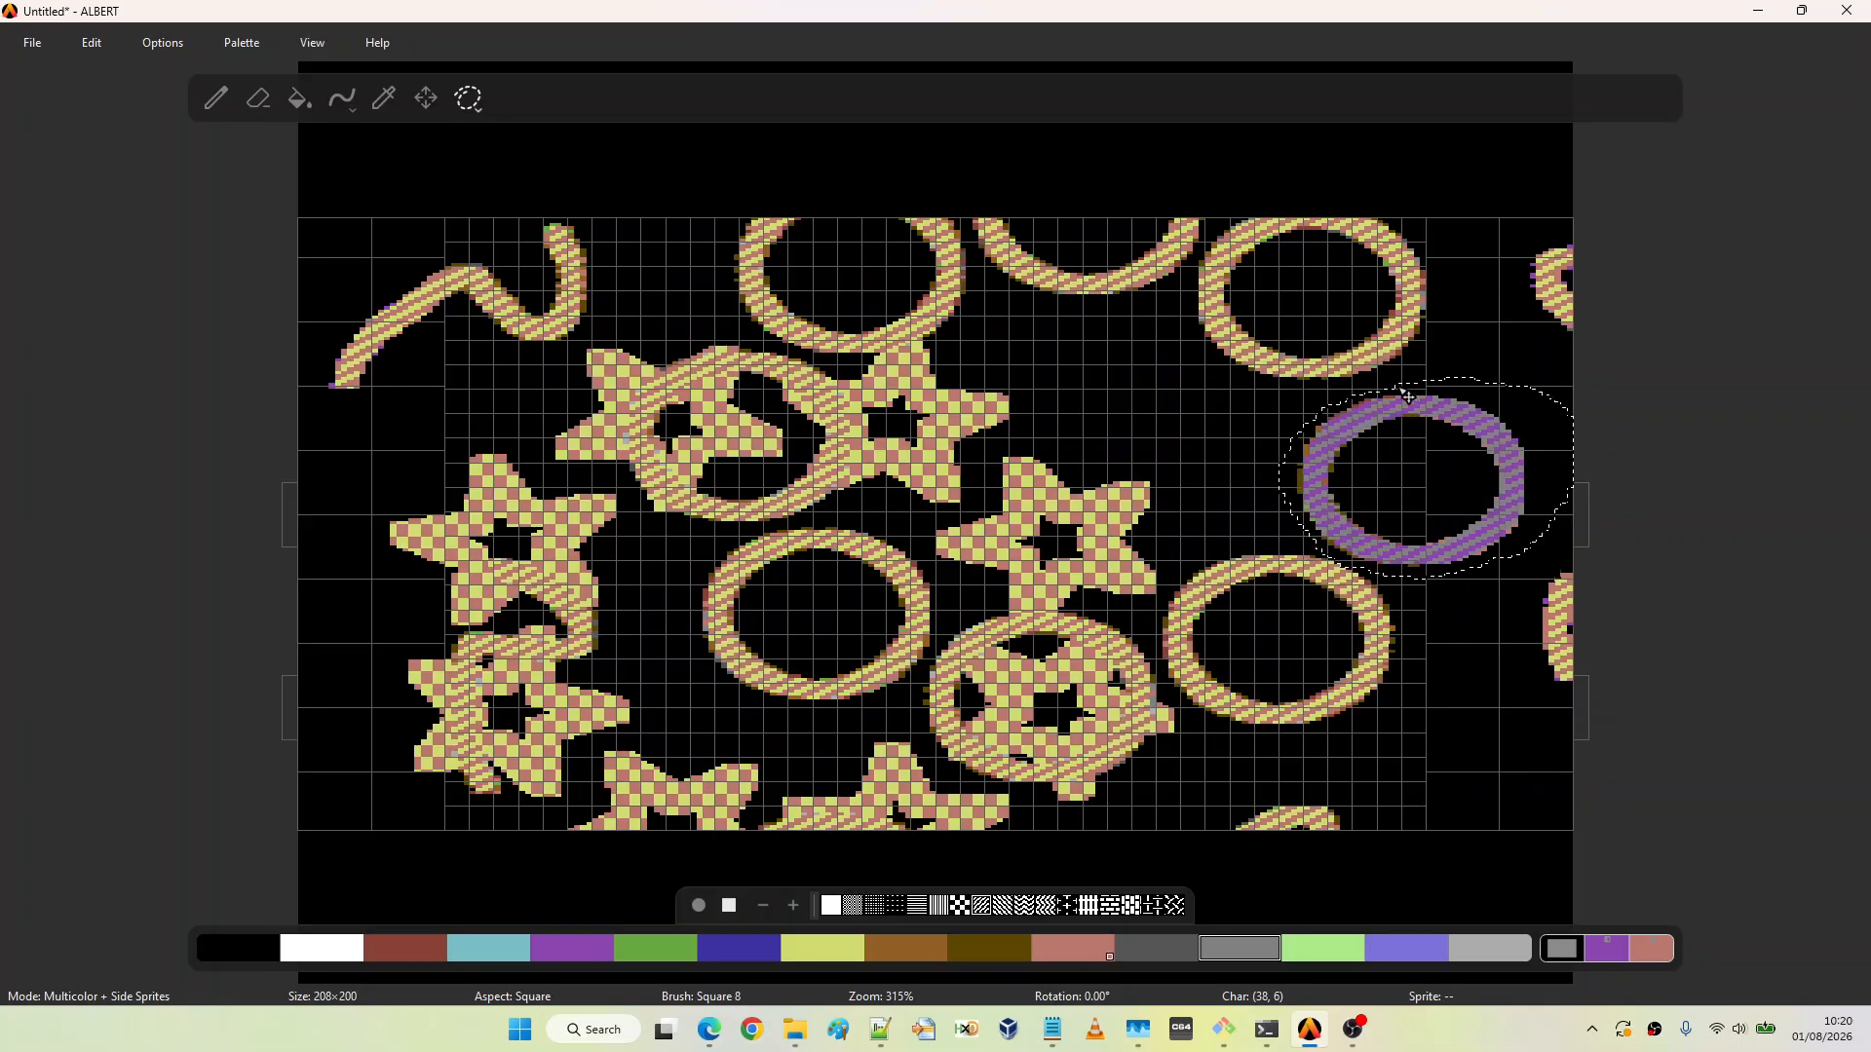
pyautogui.click(1408, 398)
pyautogui.click(1384, 383)
pyautogui.hotkey('ctrl', 'z')
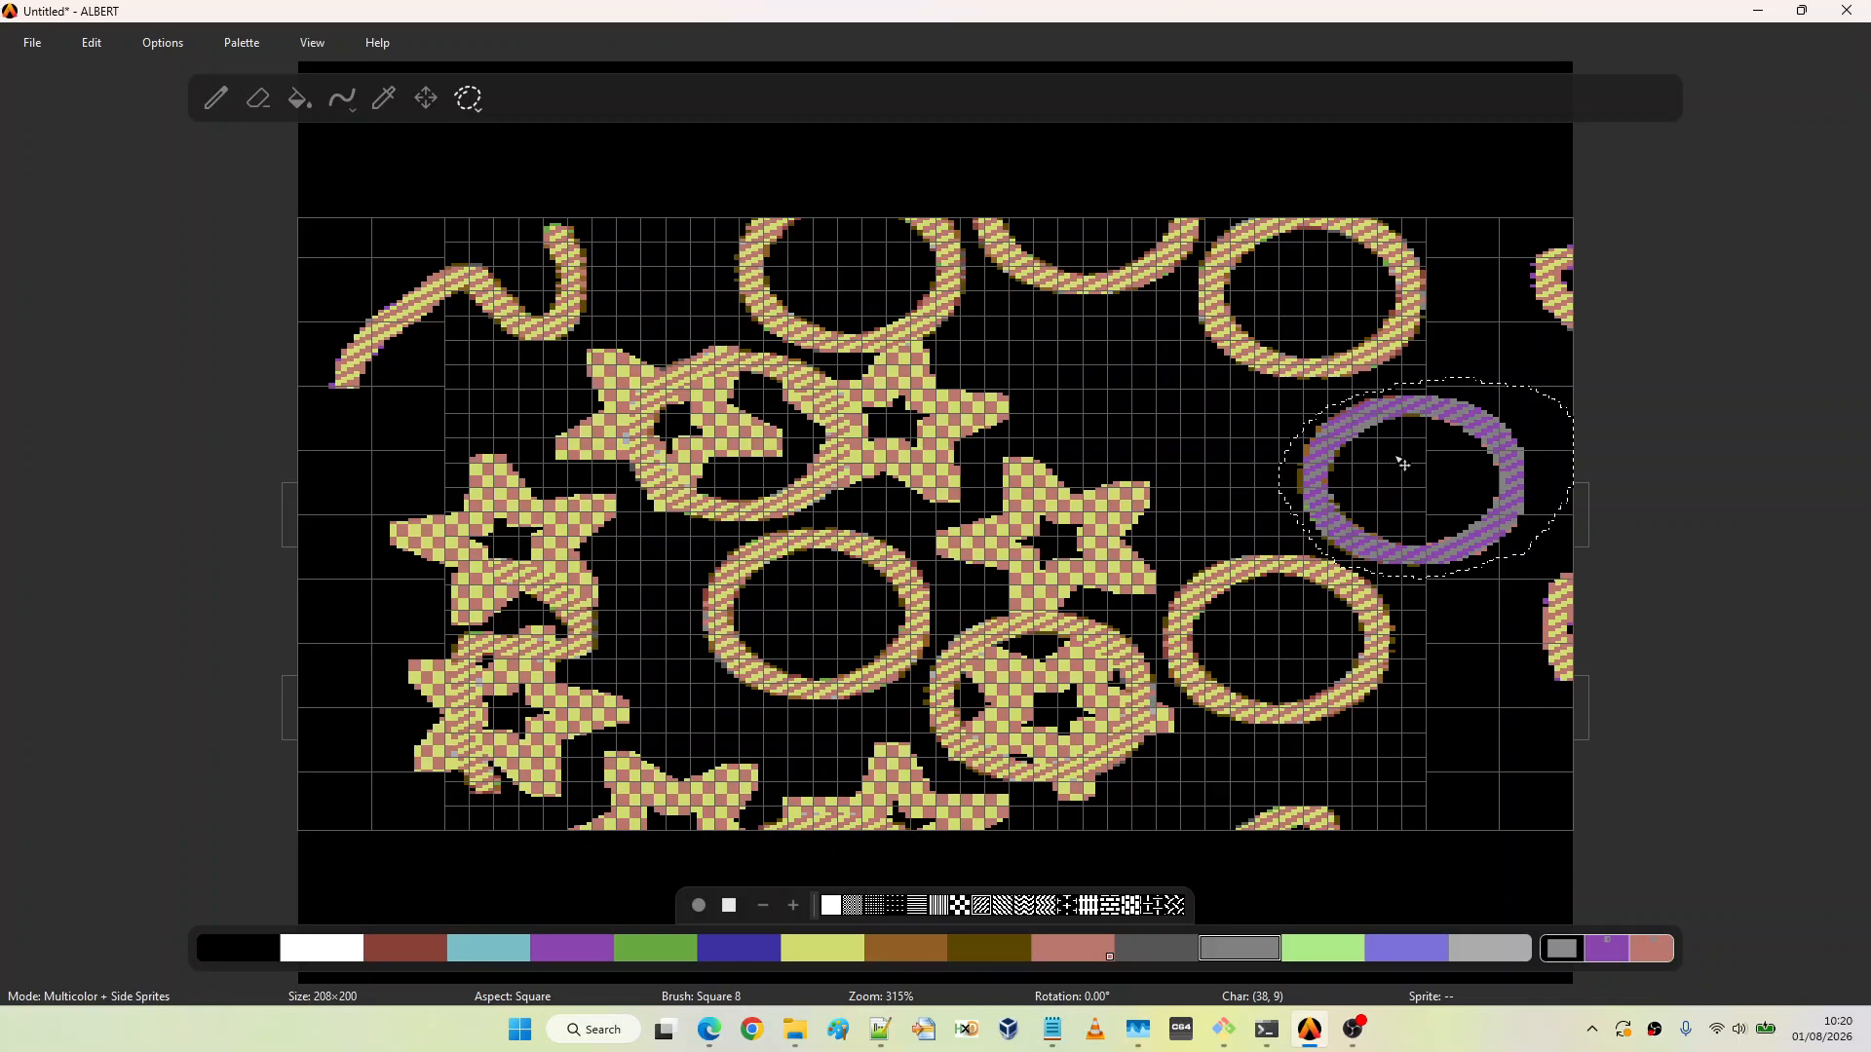
# Try pasting a second copy of the purple and grey ellipse into the empty area above the rightmost star
pyautogui.hotkey('ctrl', 'v')
pyautogui.moveTo(1395, 473)
pyautogui.mouseDown()
pyautogui.moveTo(1087, 509)
pyautogui.moveTo(926, 570)
pyautogui.moveTo(674, 595)
pyautogui.moveTo(877, 441)
pyautogui.moveTo(1165, 471)
pyautogui.moveTo(1138, 386)
pyautogui.mouseUp()
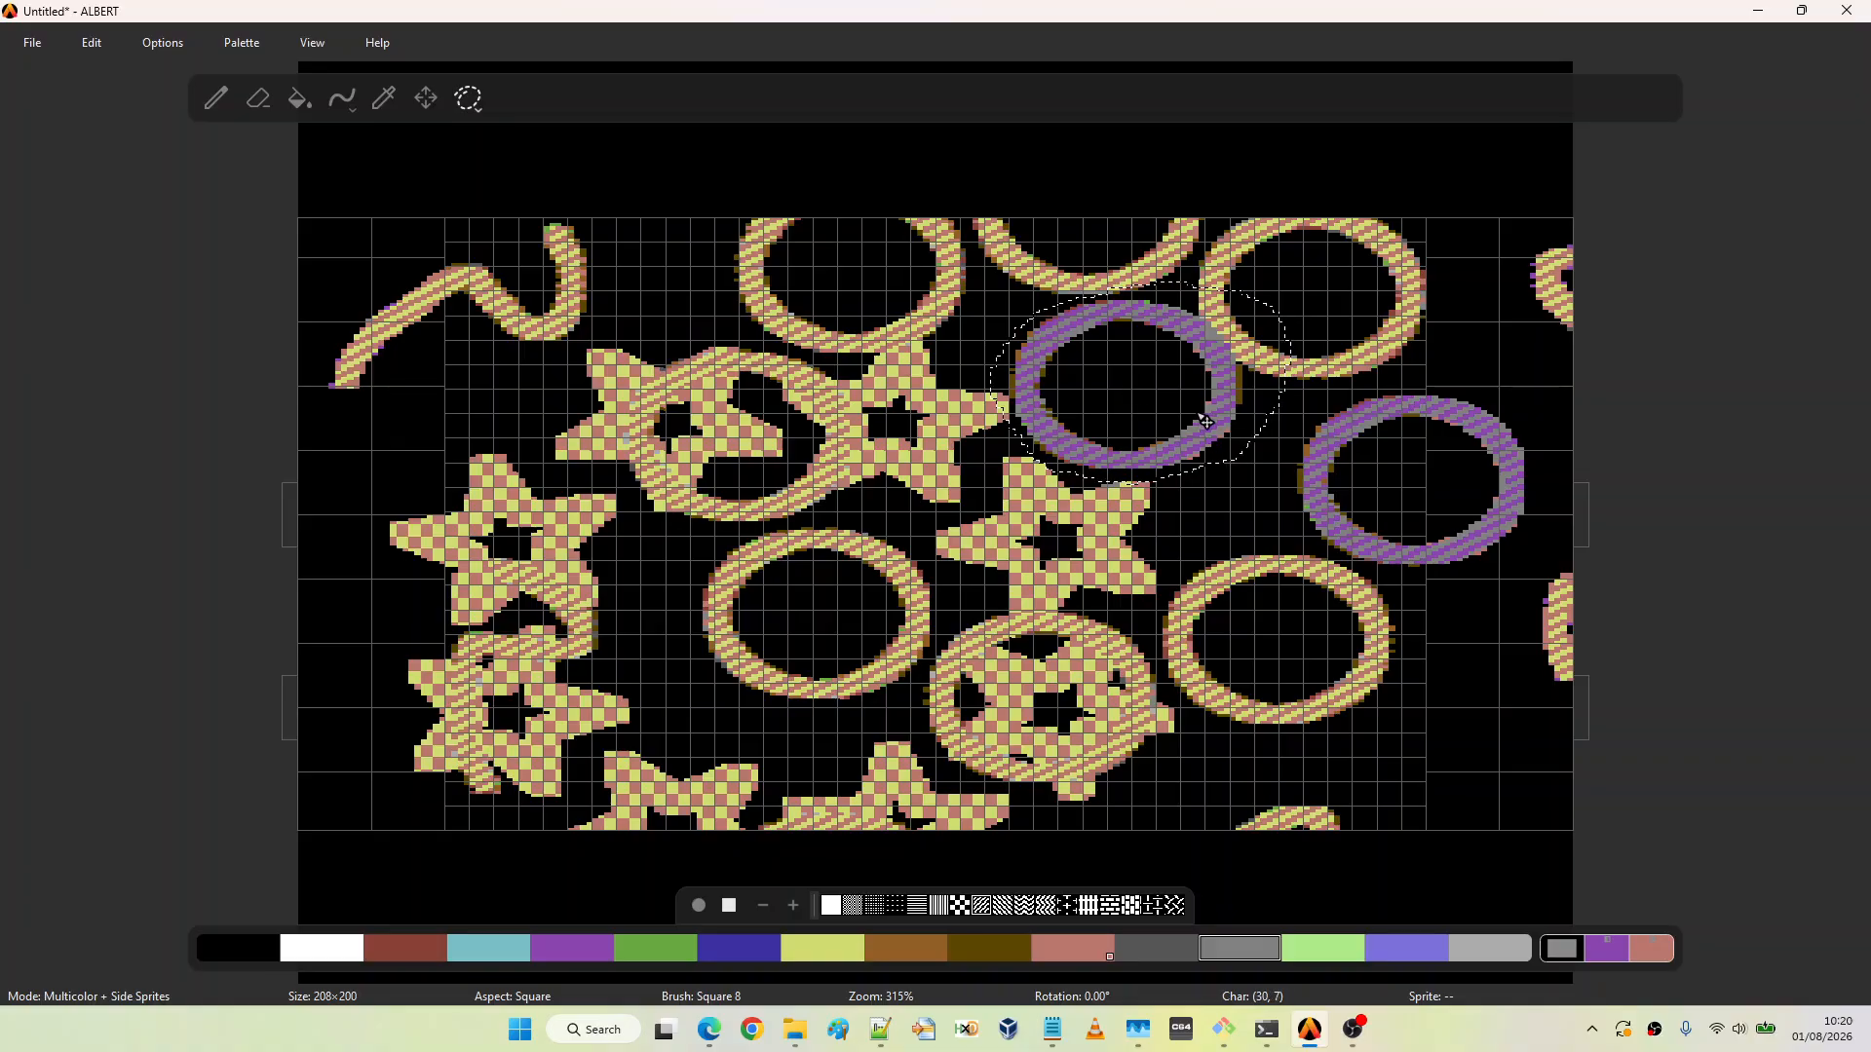
pyautogui.hotkey('ctrl', 'z')
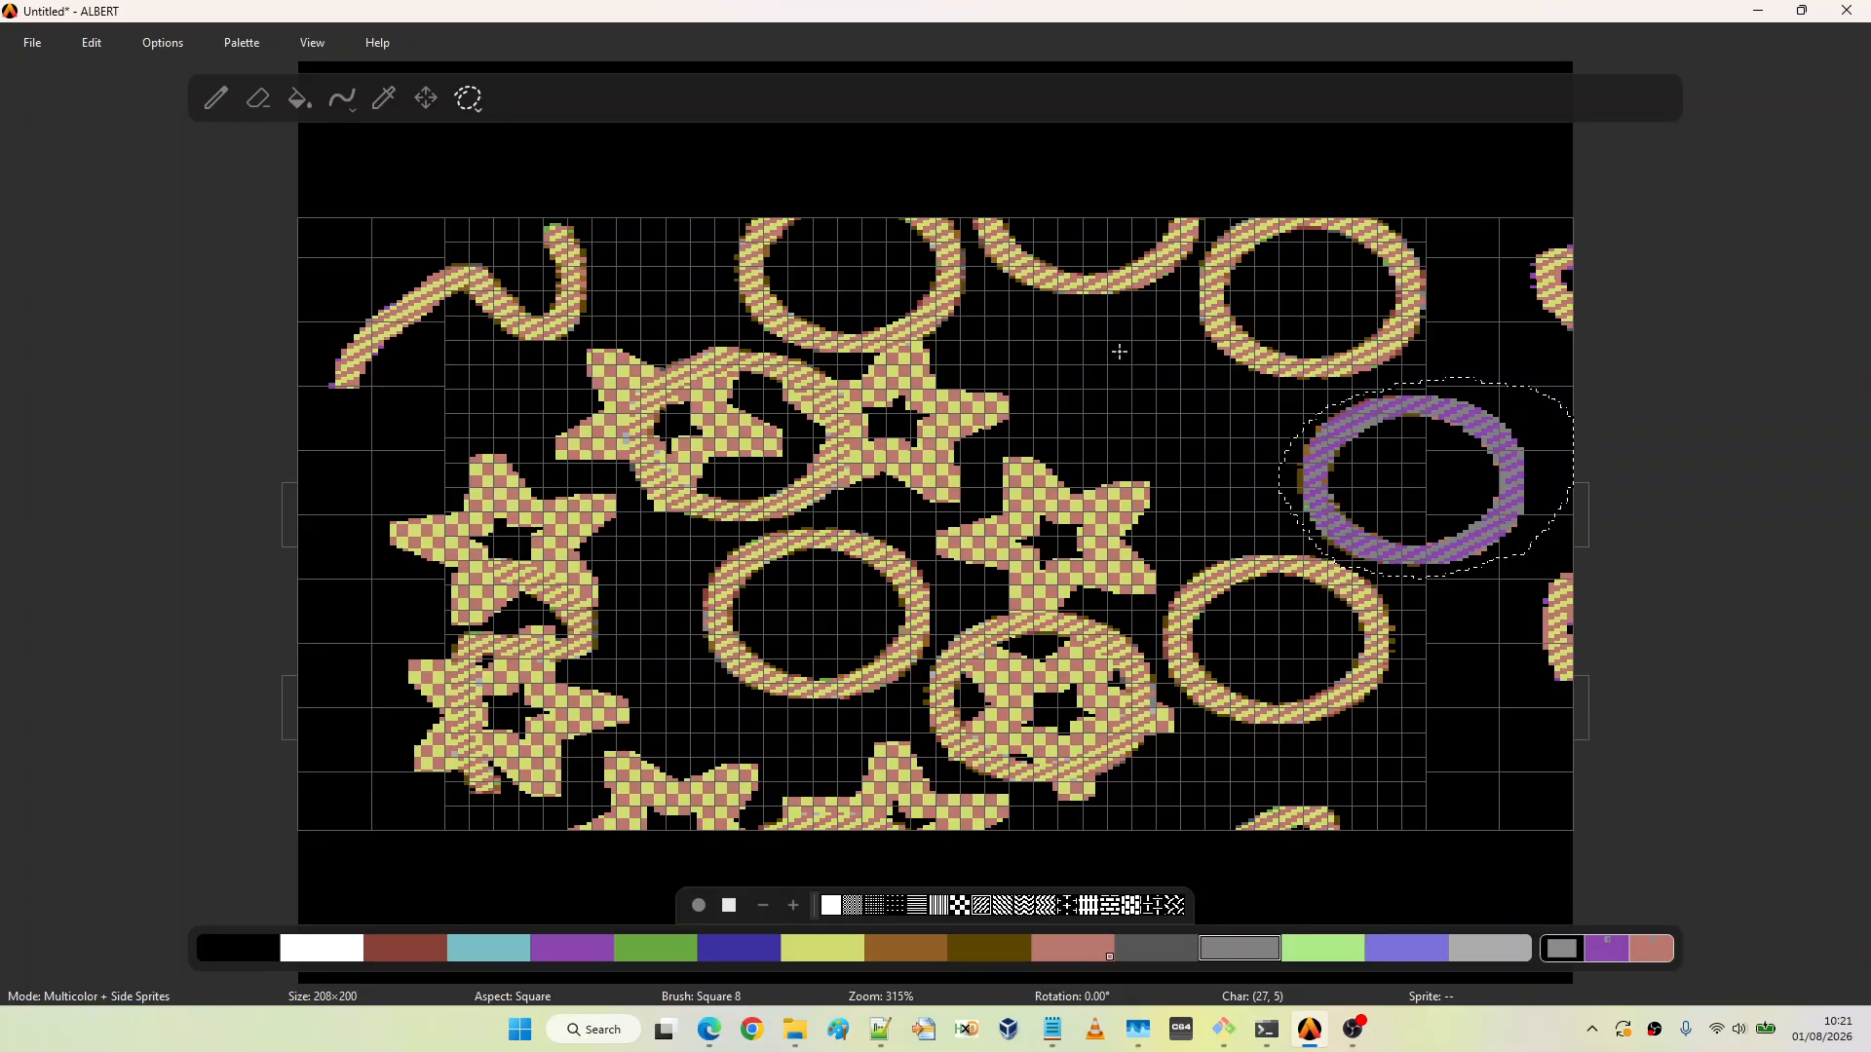
# Build a lasso selection with an inner hole in the empty area beside the purple ellipse, and invert the selection
pyautogui.moveTo(1106, 343)
pyautogui.mouseDown()
pyautogui.moveTo(1208, 361)
pyautogui.moveTo(1110, 336)
pyautogui.mouseUp()
pyautogui.moveTo(1172, 431)
pyautogui.mouseDown()
pyautogui.moveTo(1126, 480)
pyautogui.moveTo(1281, 470)
pyautogui.moveTo(1184, 411)
pyautogui.mouseUp()
pyautogui.moveTo(1123, 393)
pyautogui.mouseDown()
pyautogui.moveTo(1080, 440)
pyautogui.moveTo(1174, 419)
pyautogui.moveTo(1135, 386)
pyautogui.mouseUp()
pyautogui.click(97, 44)
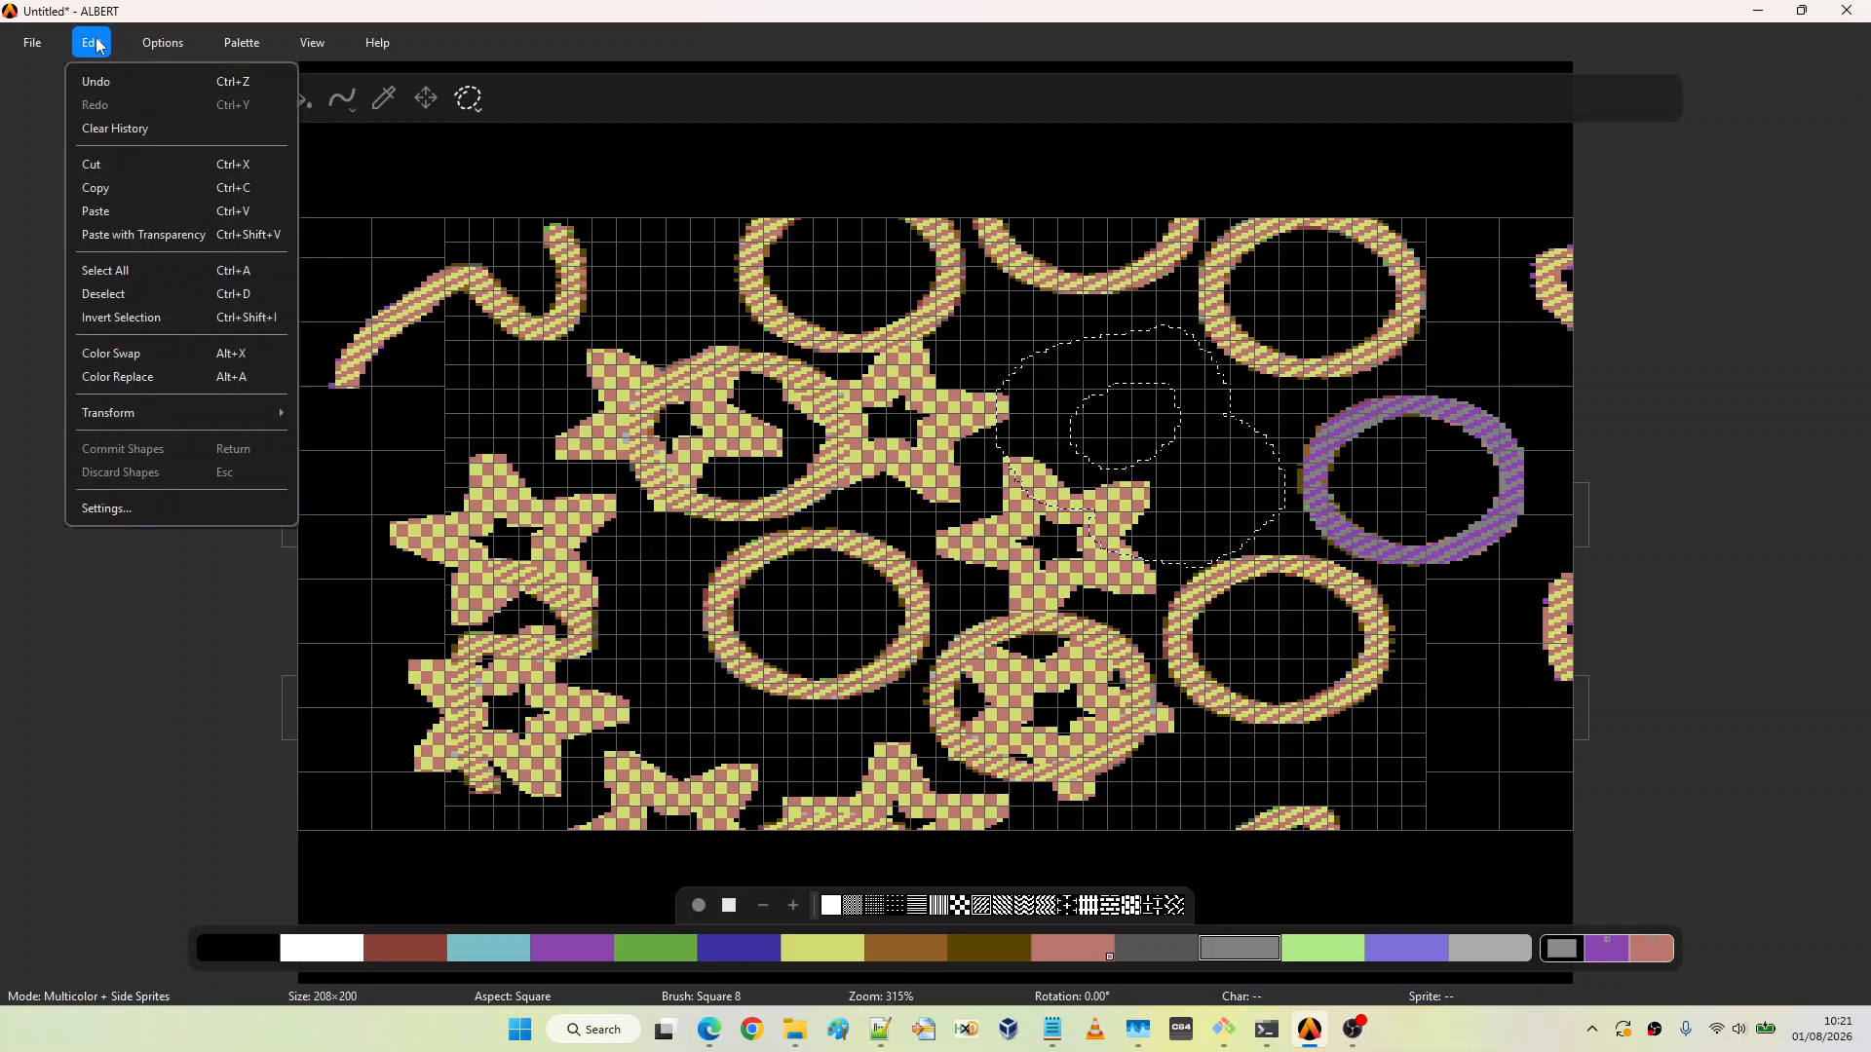
pyautogui.click(146, 318)
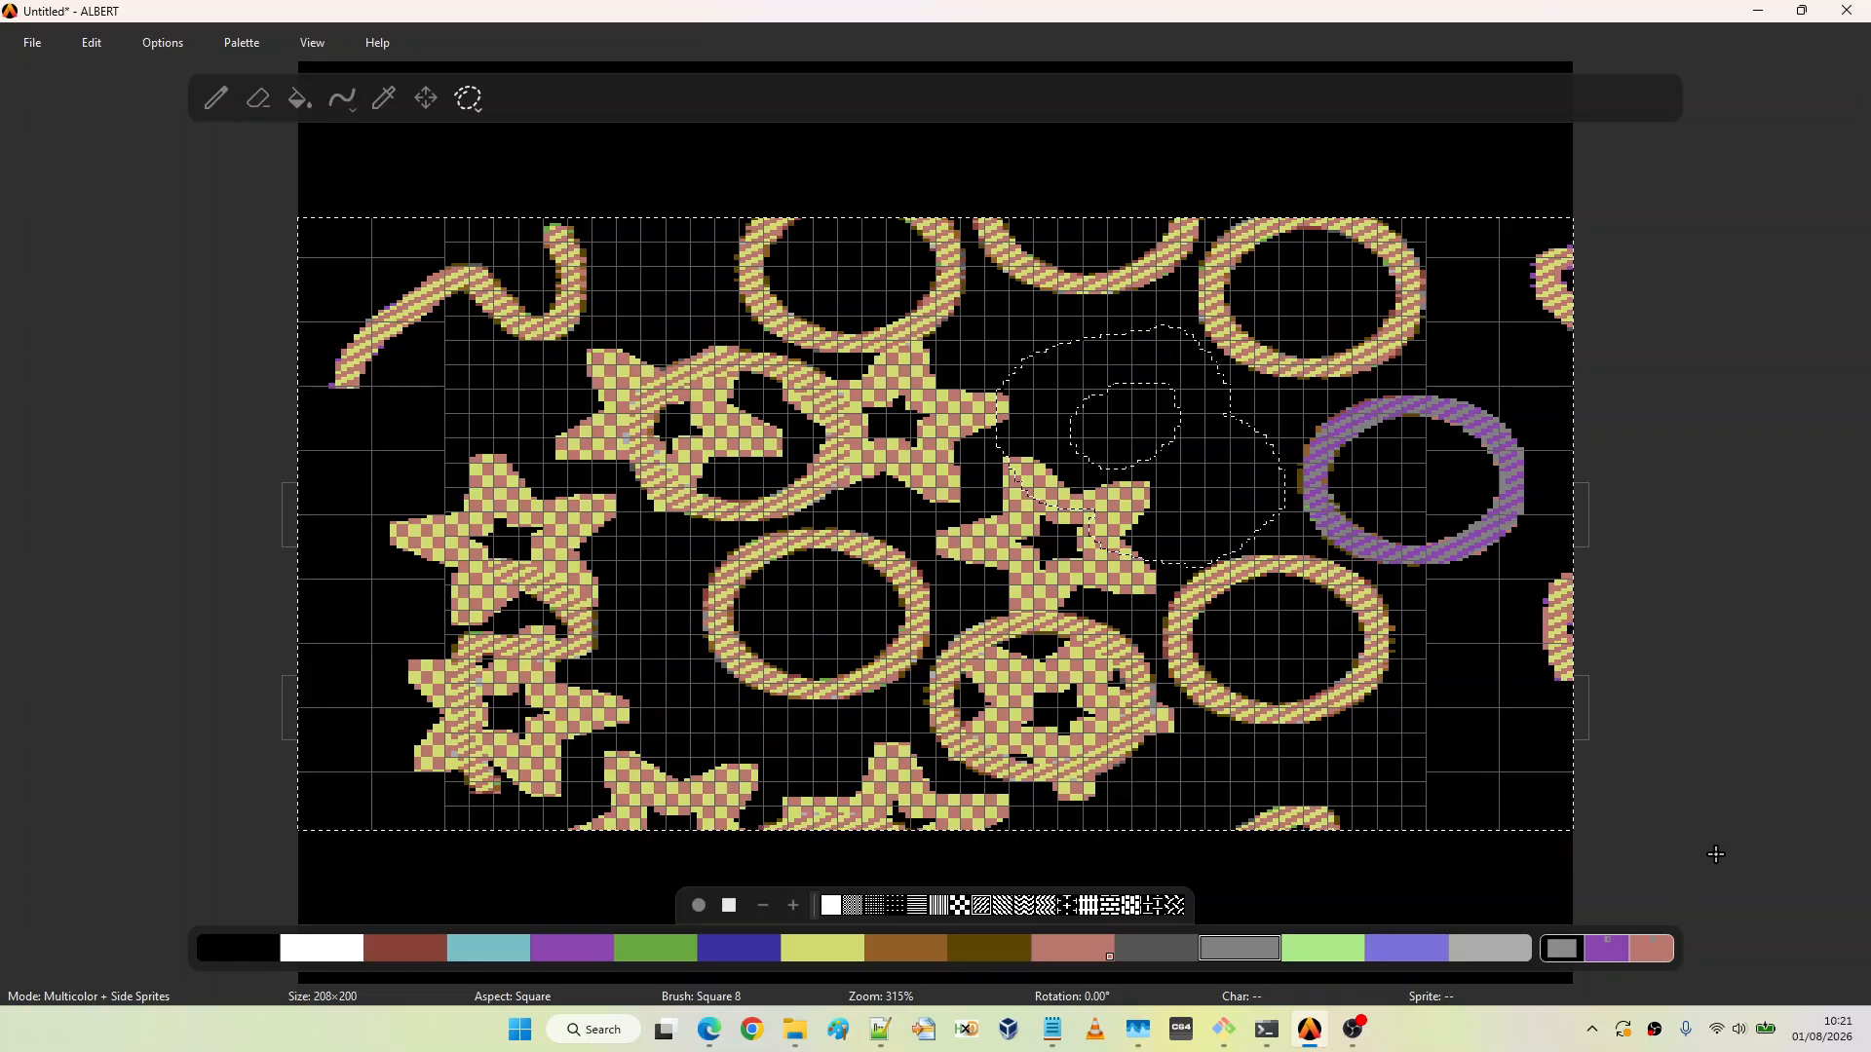
pyautogui.rightClick(1655, 1030)
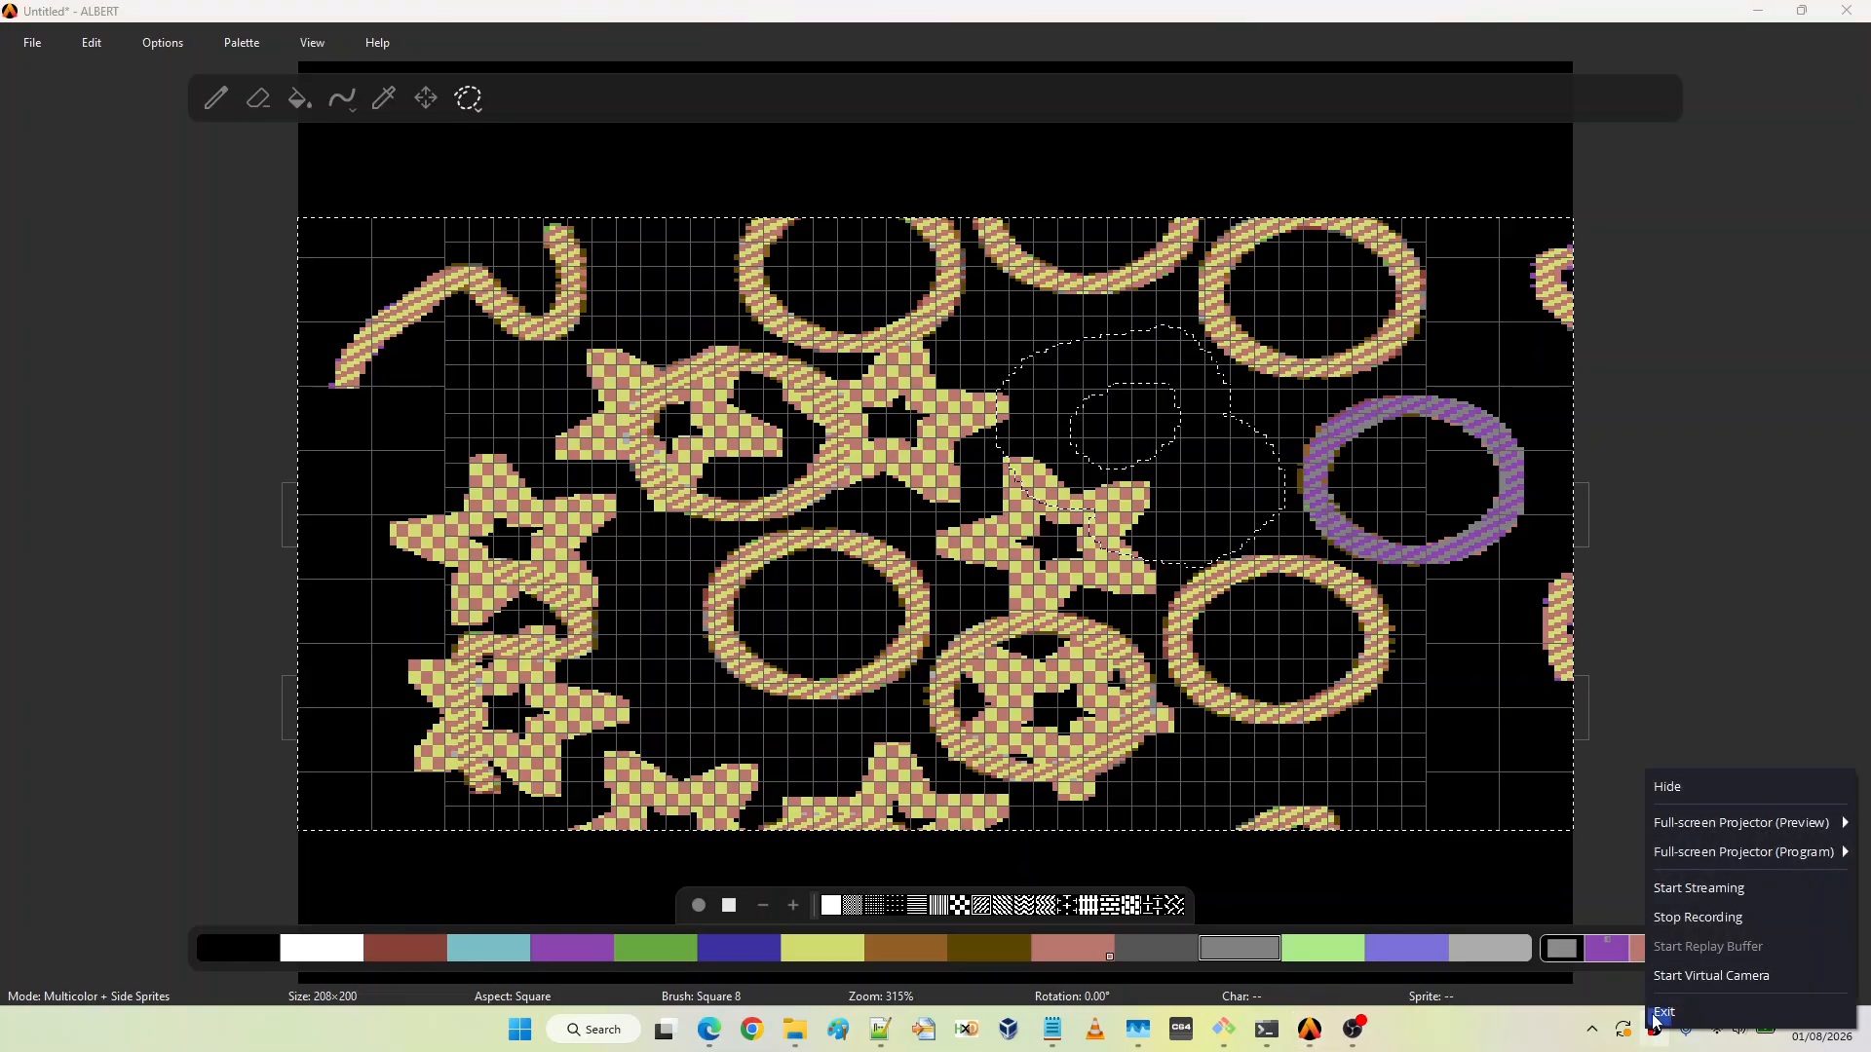